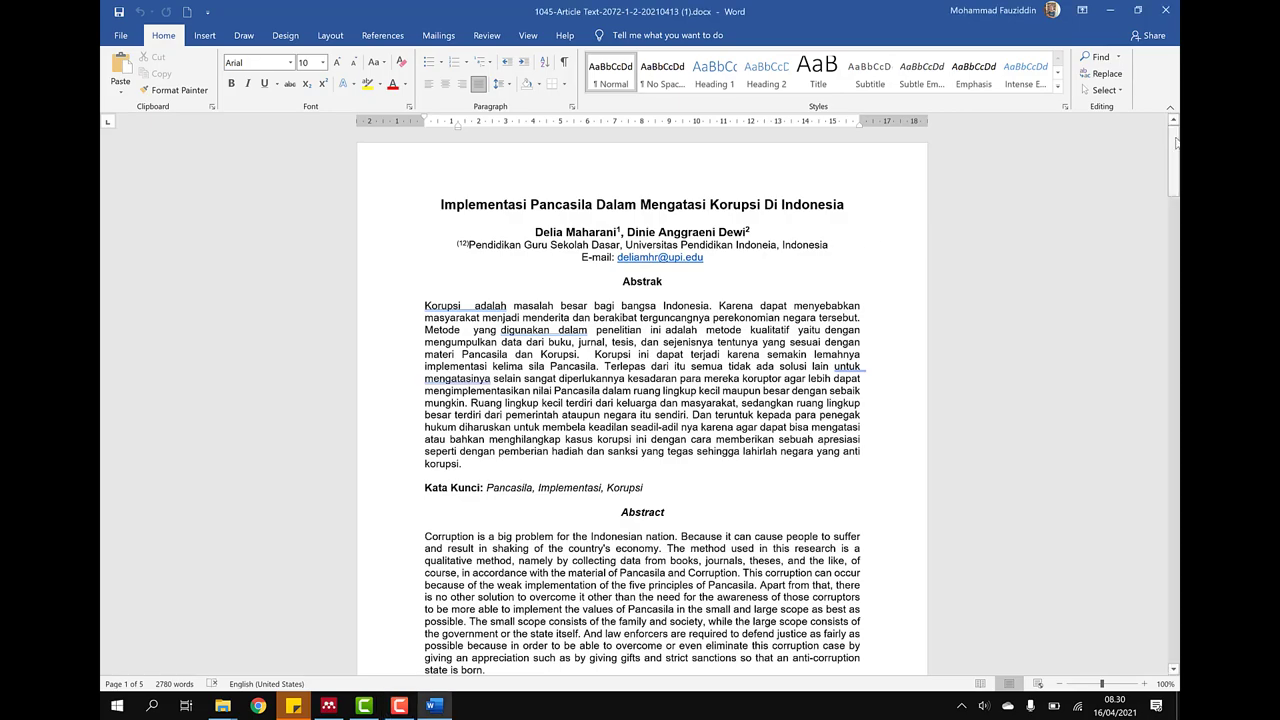
Select every reference under DAFTAR PUSTAKA on the last page and copy them.
drag(1176, 143, 1174, 622)
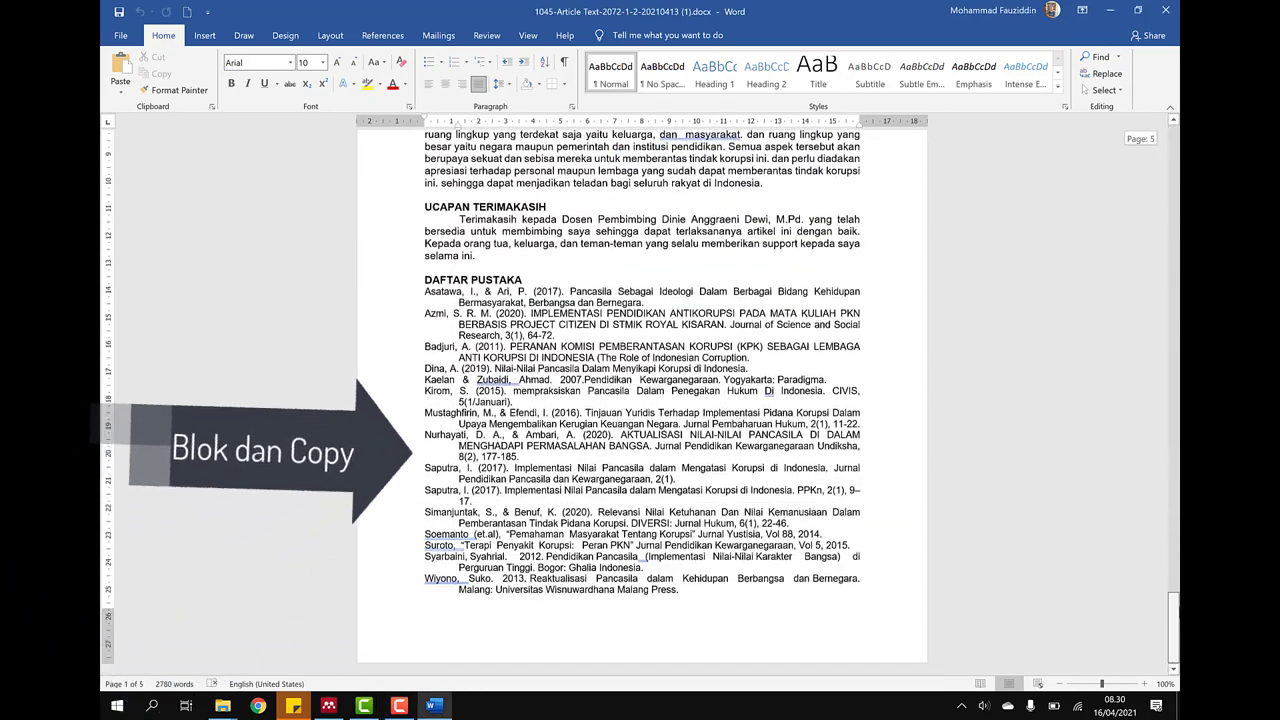
drag(680, 590, 434, 289)
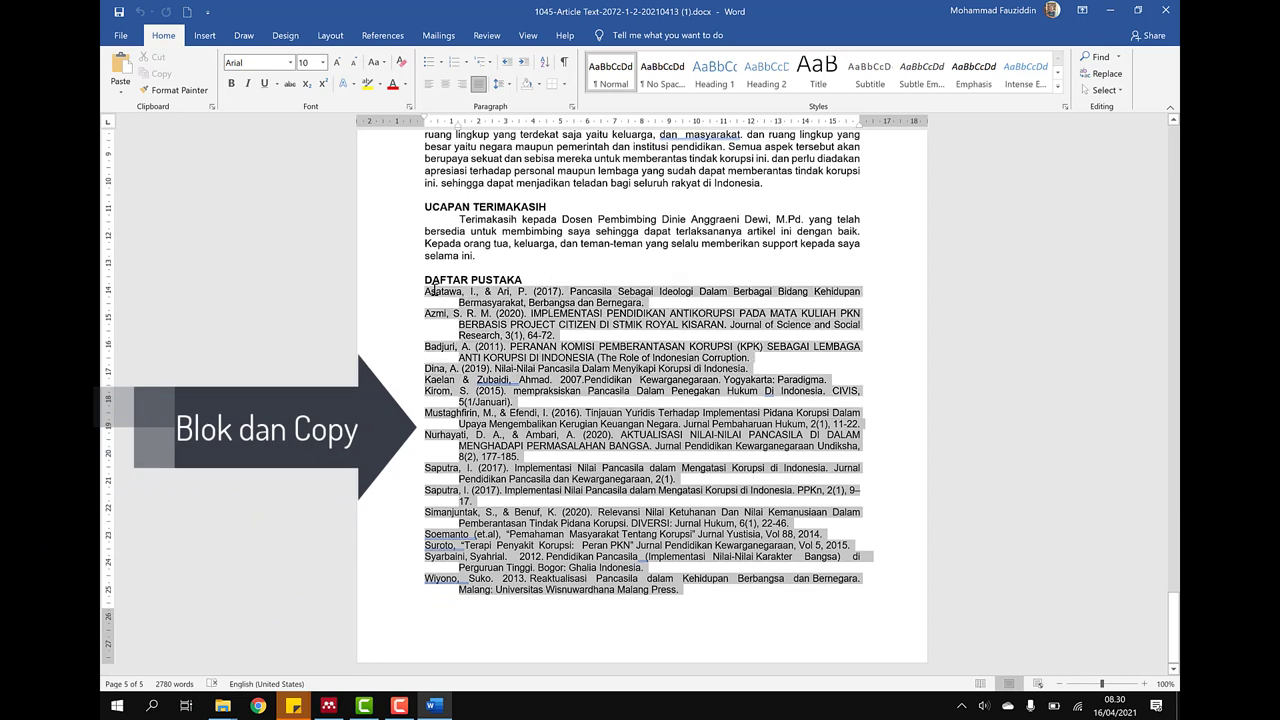
right_click(467, 297)
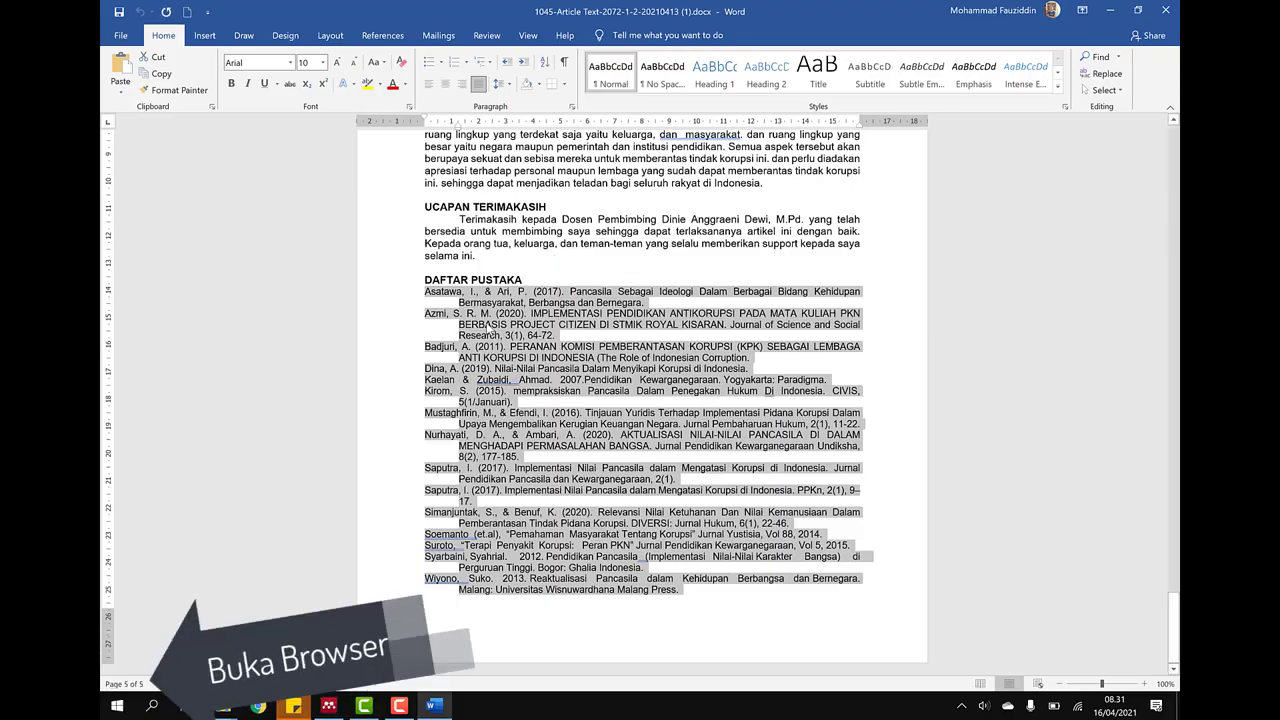
Load anystyle.io in Google Chrome.
click(259, 706)
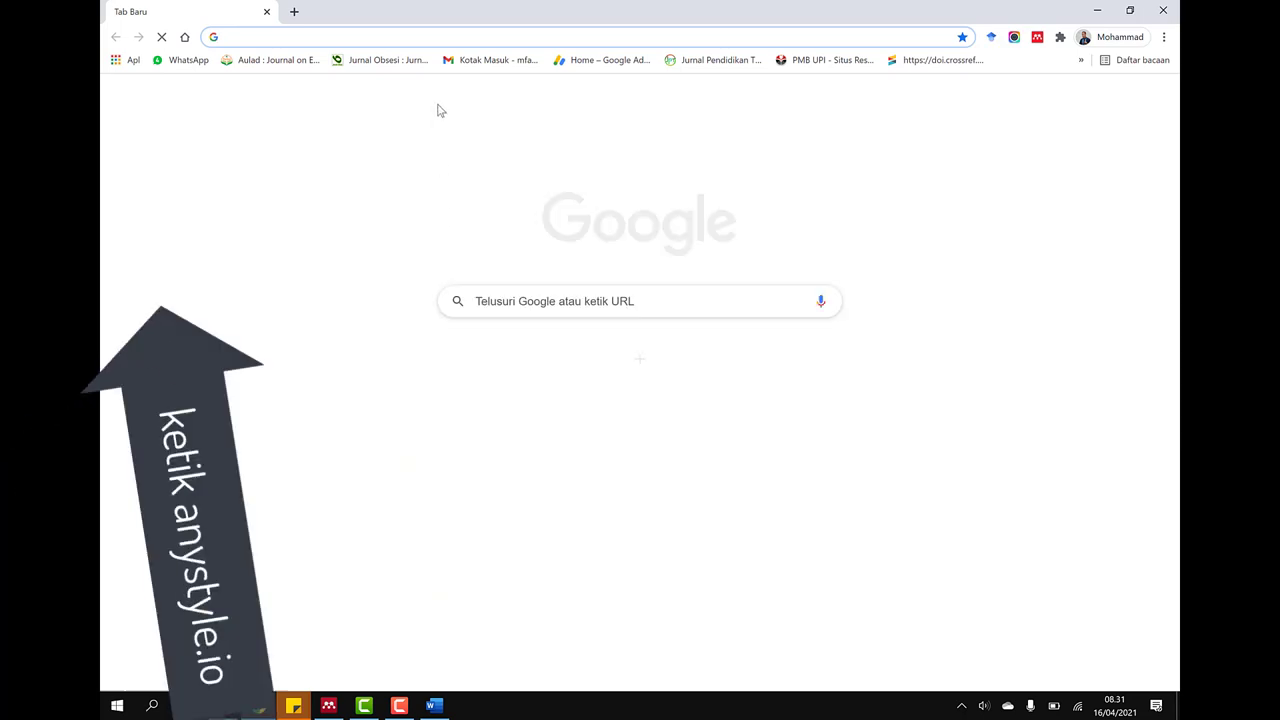
click(477, 36)
text(an)
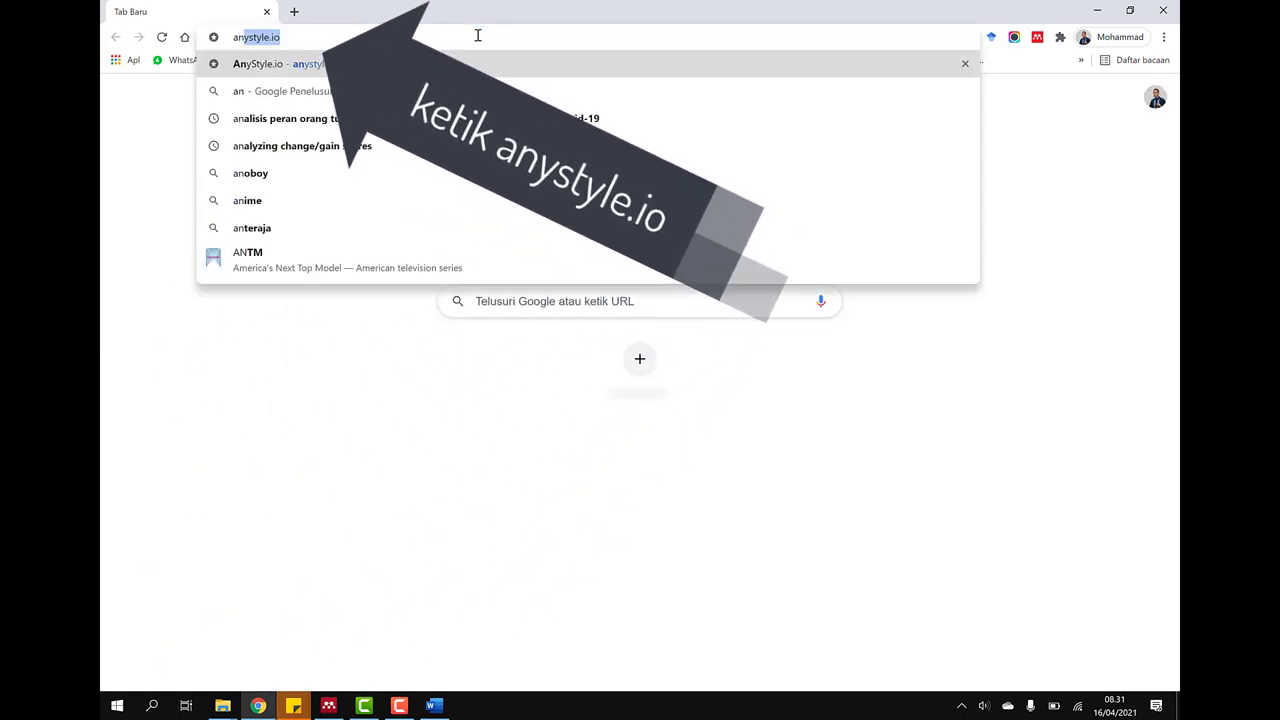
text(ystyle)
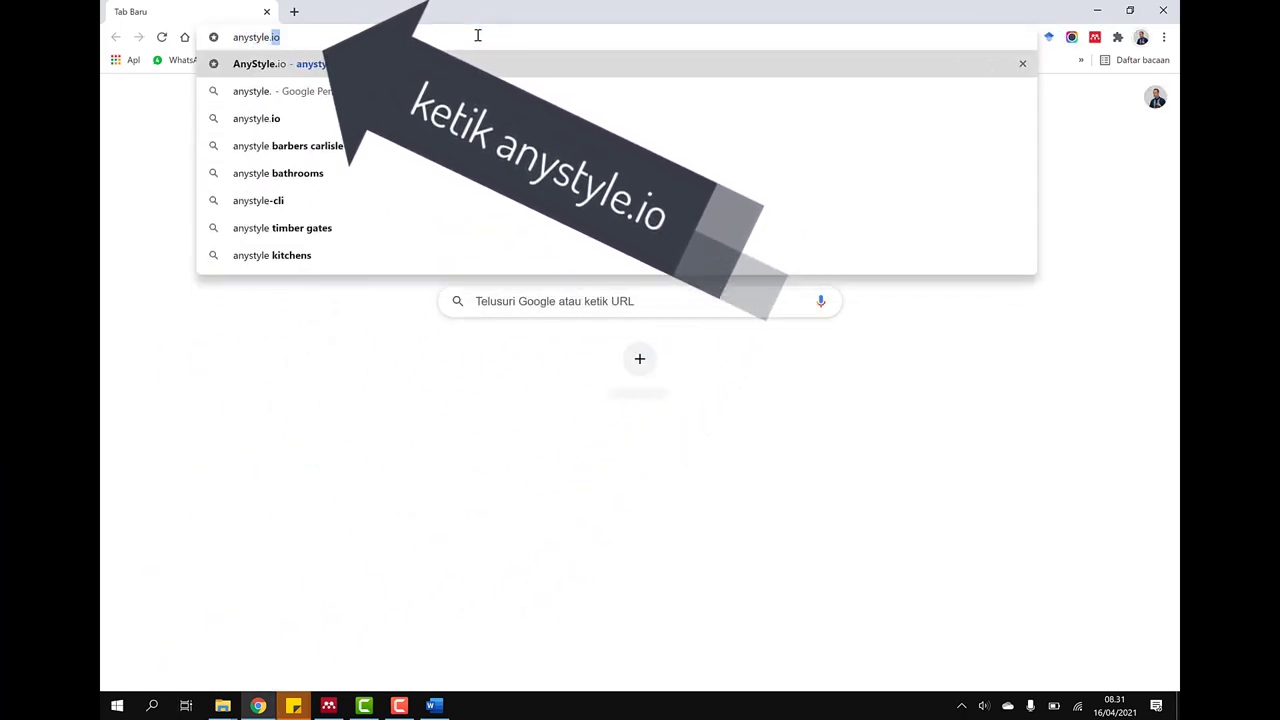
text(.io)
key(Return)
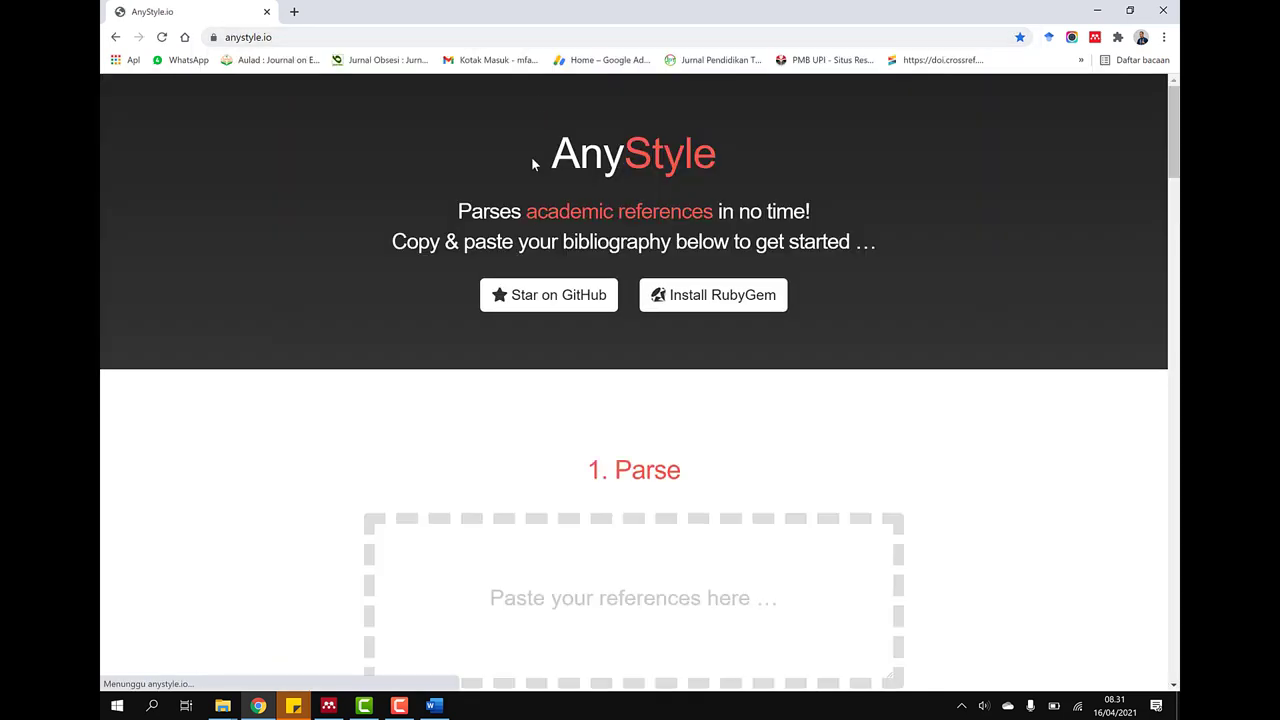
Paste the copied reference list into the Parse box and parse the 15 references.
scroll(522, 312, down, 2)
click(418, 322)
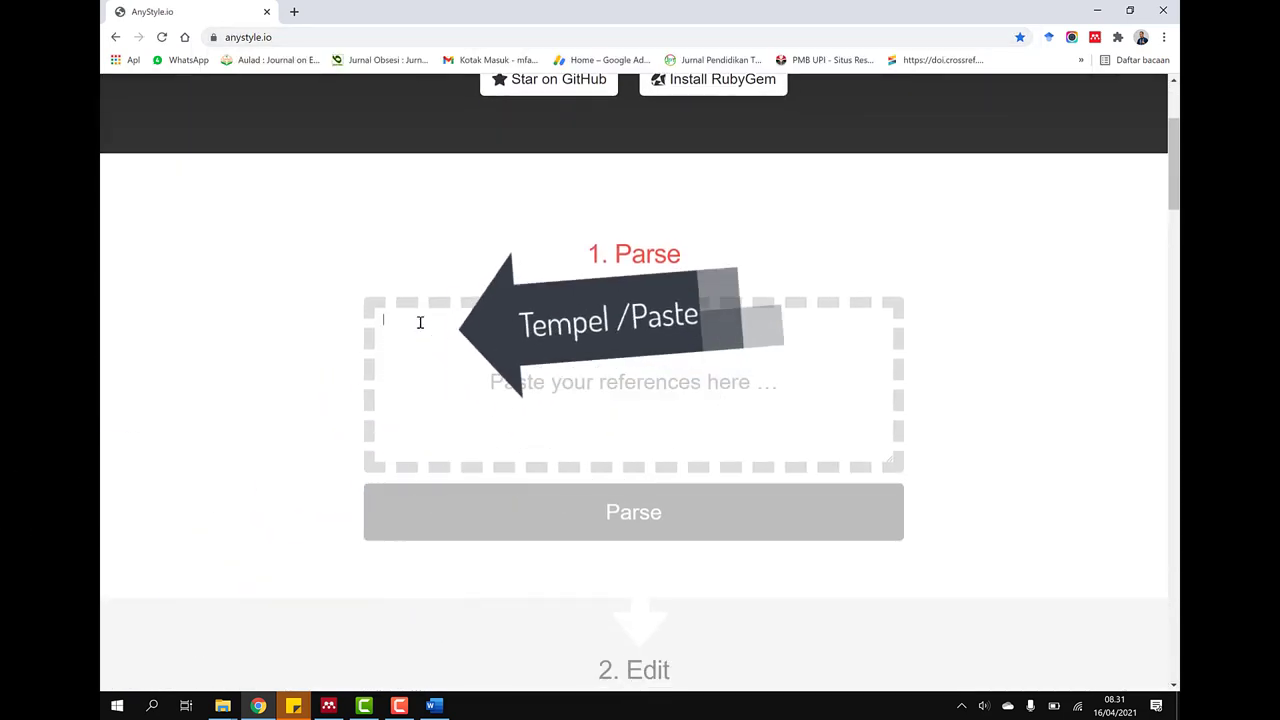
right_click(415, 322)
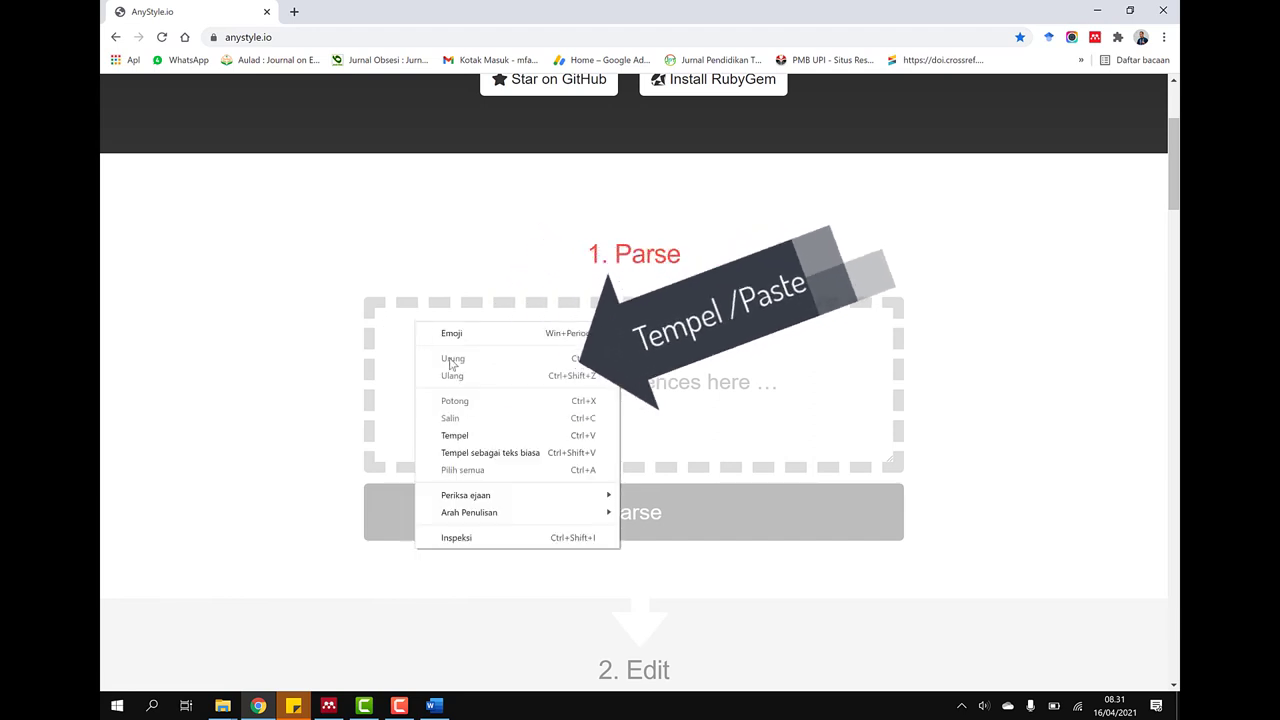
click(455, 437)
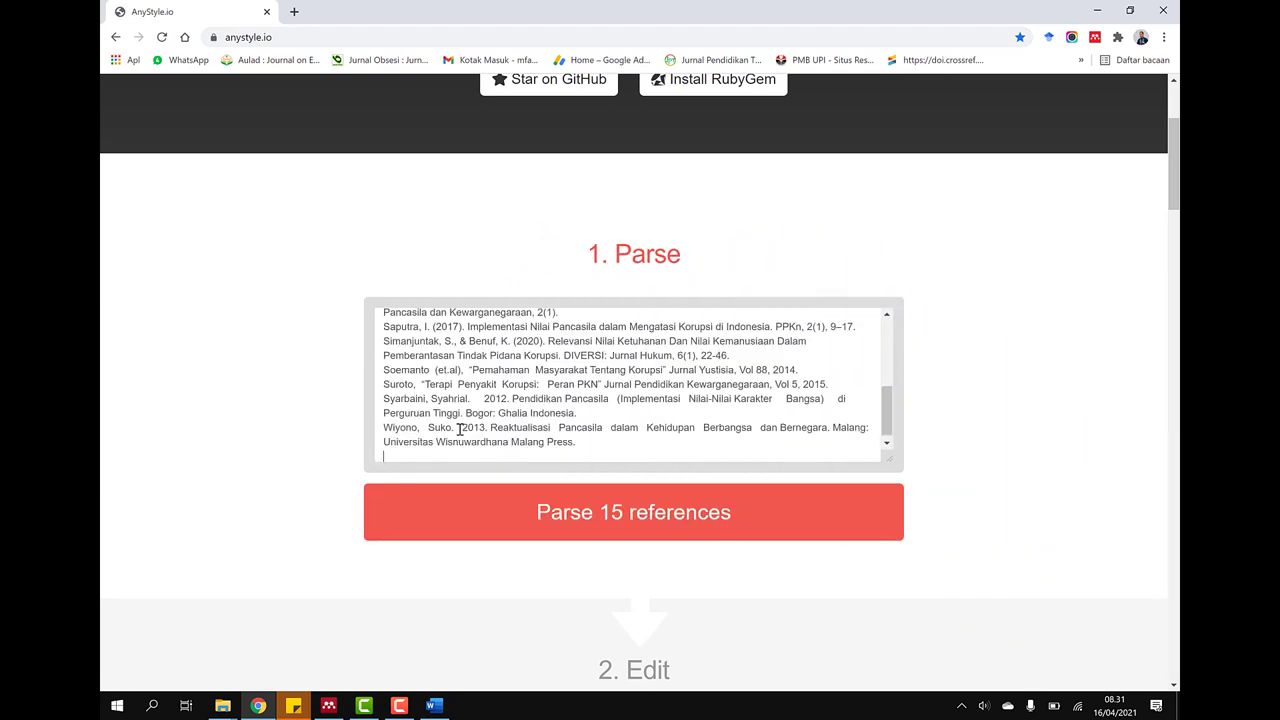
click(601, 512)
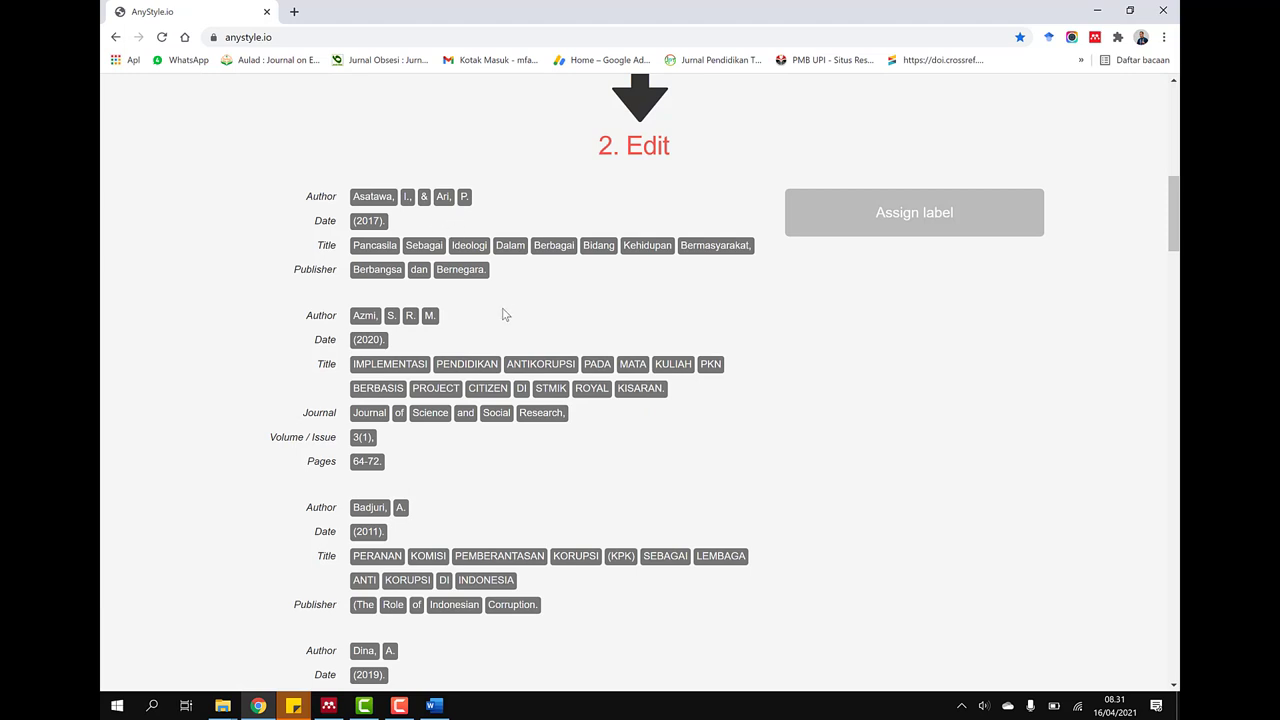
Download the parsed references as a BibTeX file from the Save section.
scroll(505, 315, down, 1)
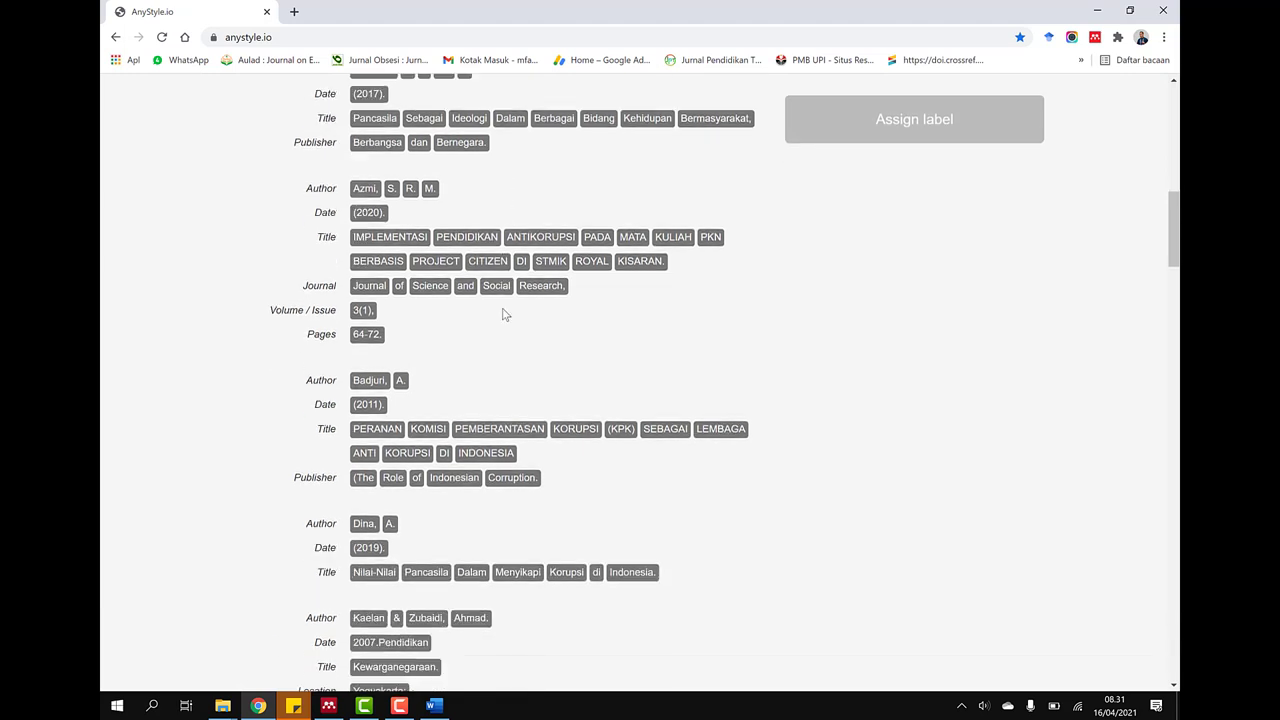
scroll(505, 320, down, 2)
scroll(560, 448, down, 1)
scroll(560, 446, down, 2)
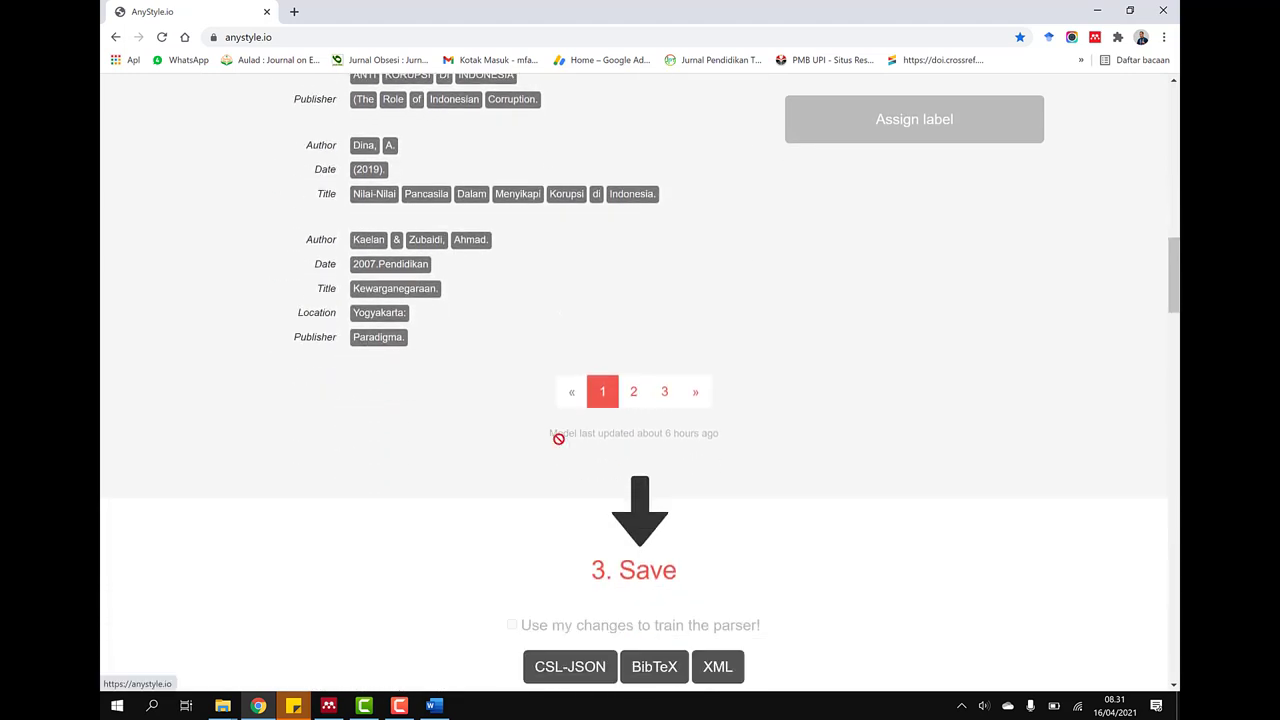
click(656, 596)
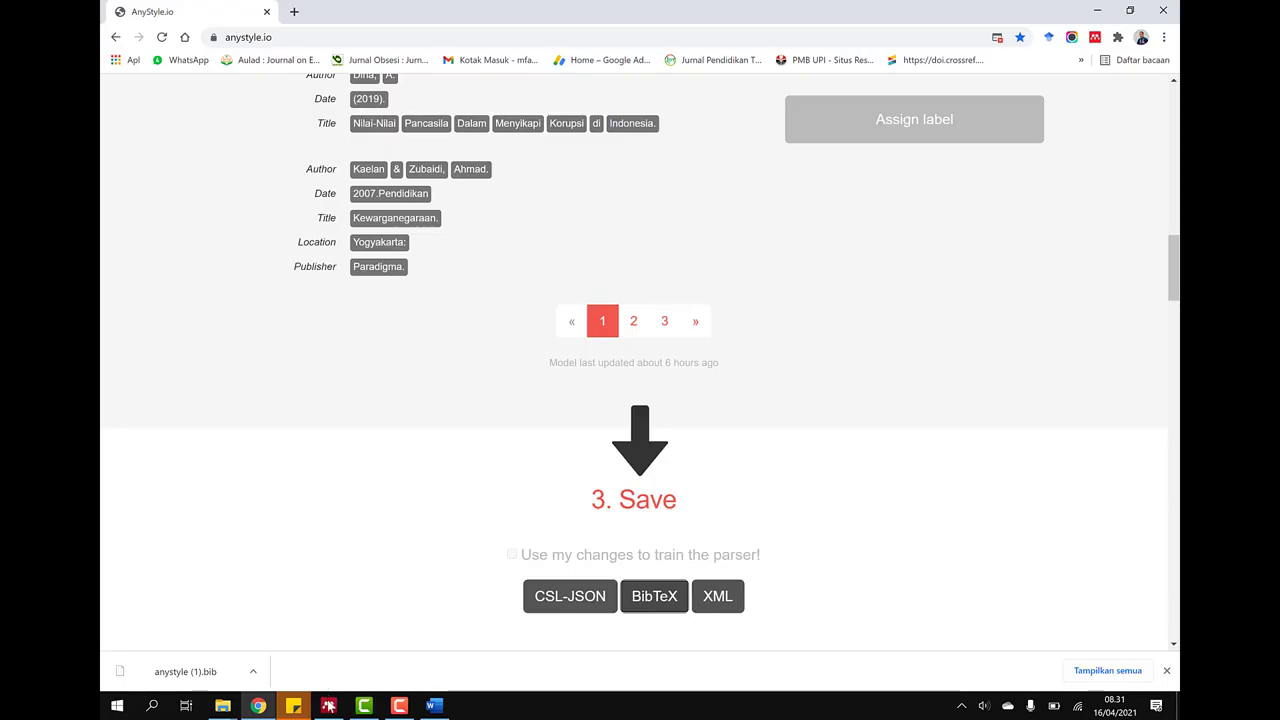
Import anystyle (1).bib from the Unduhan folder into the Mendeley library as BibTeX.
click(329, 706)
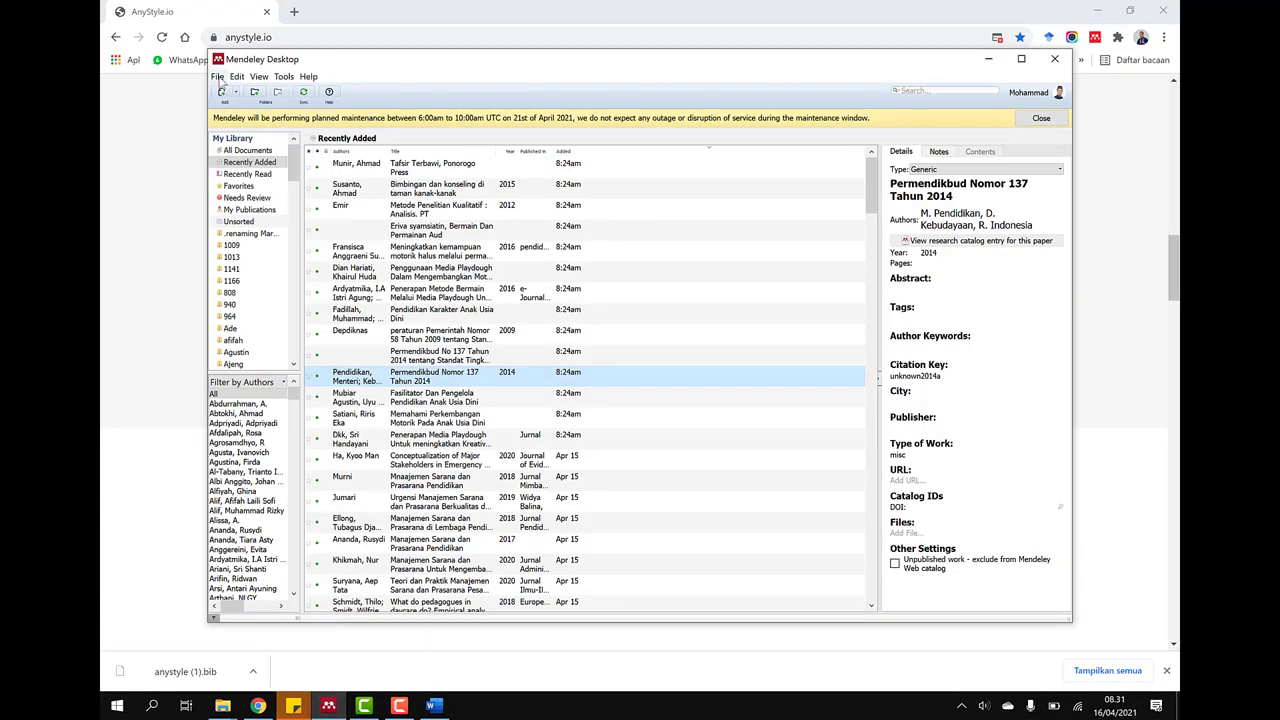
click(217, 77)
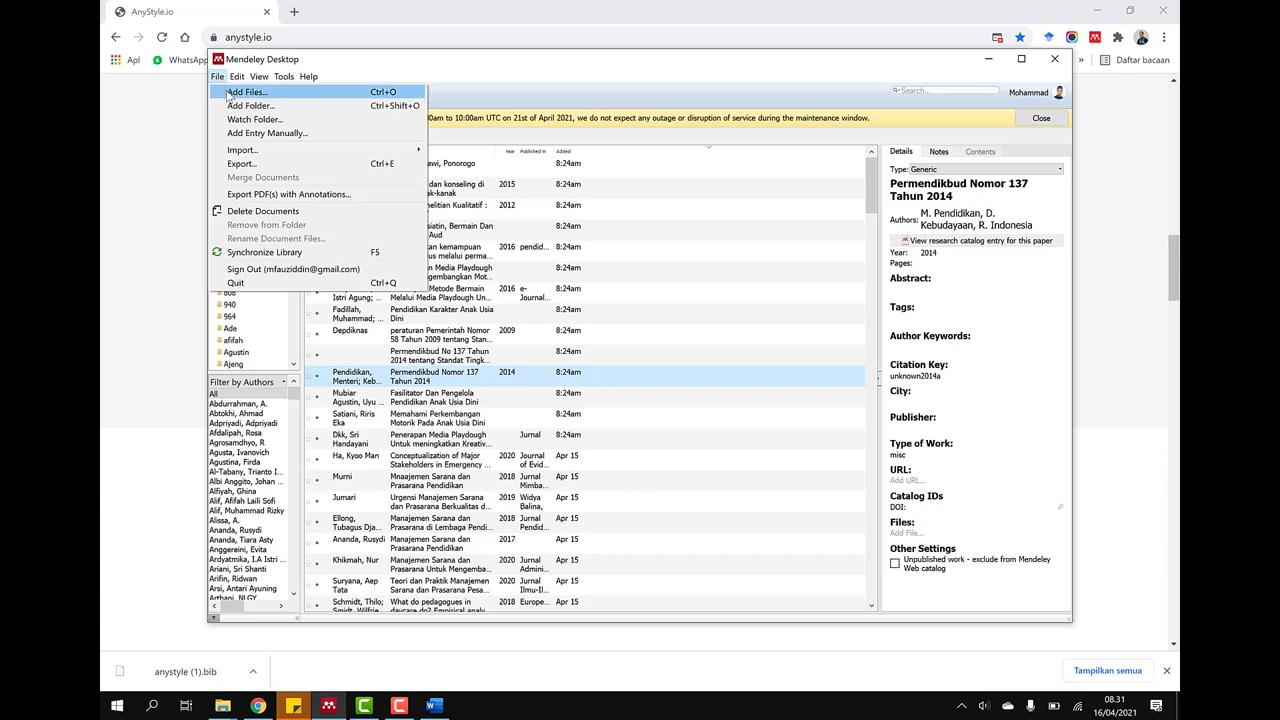
mouse_move(243, 150)
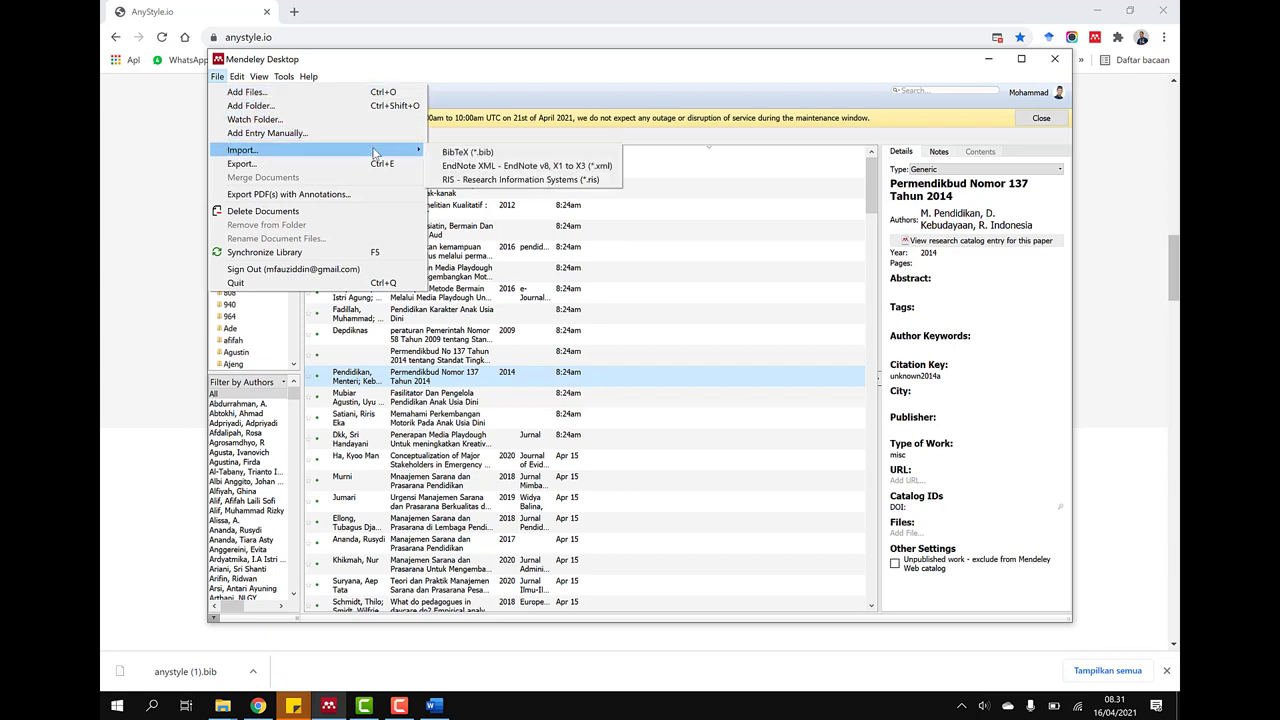
click(468, 152)
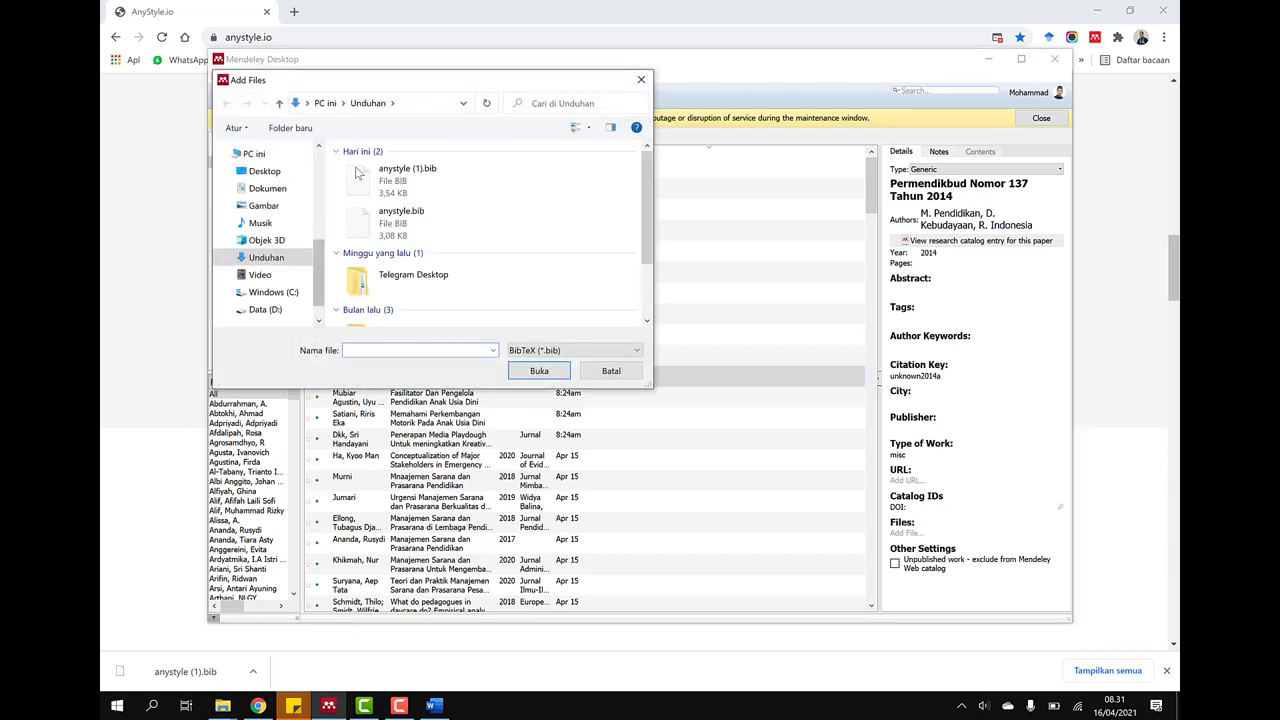
click(378, 178)
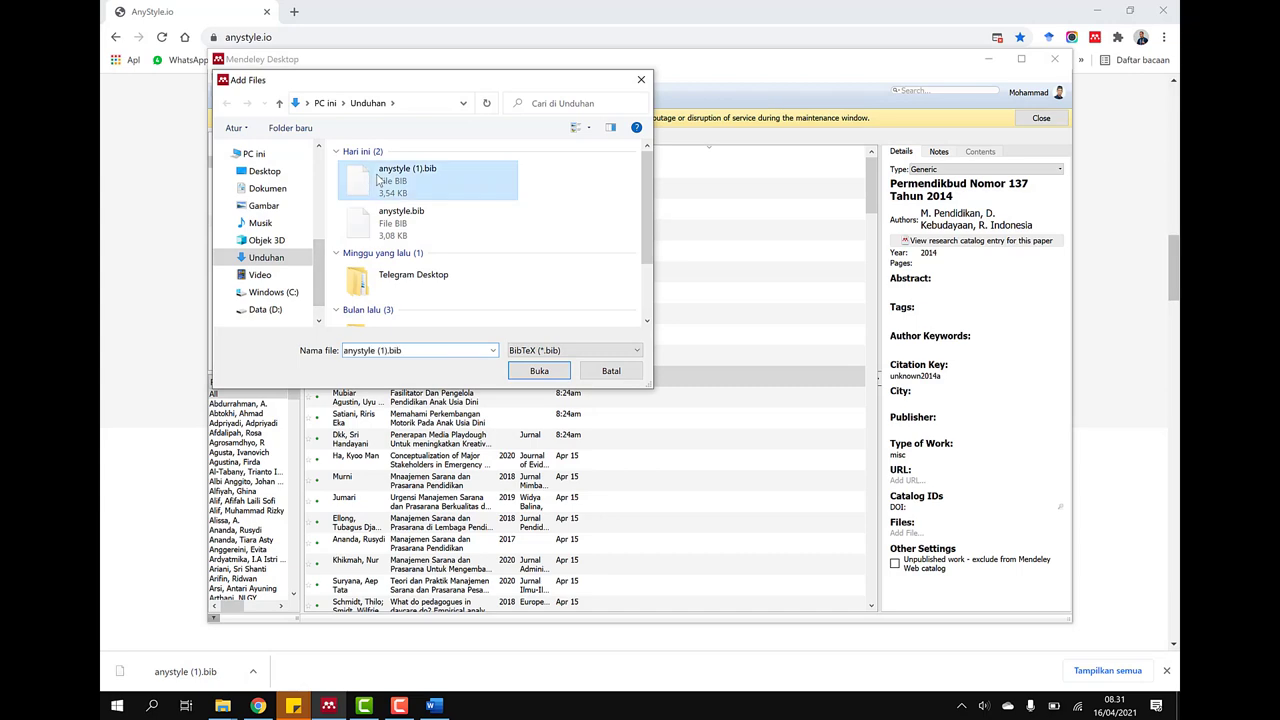
click(537, 370)
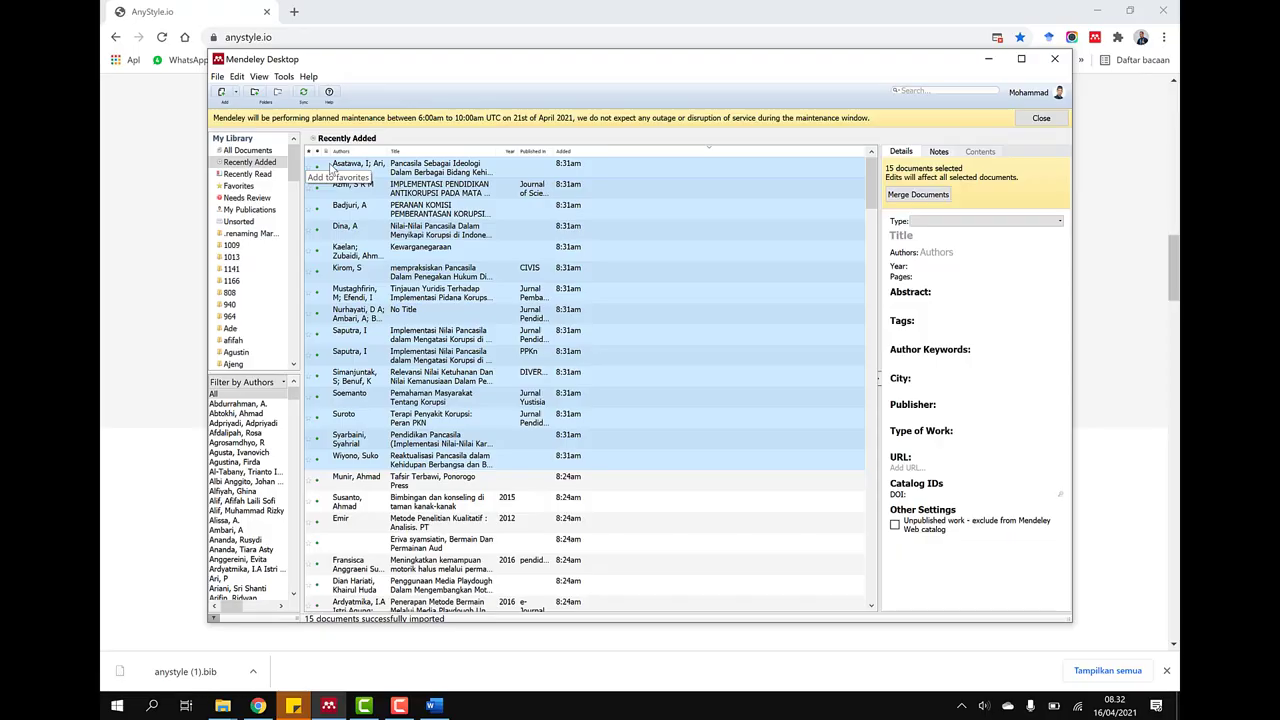
Update the IMPLEMENTASI PENDIDIKAN ANTIKORUPSI entry's details from the catalog (2020, volume 21).
click(333, 168)
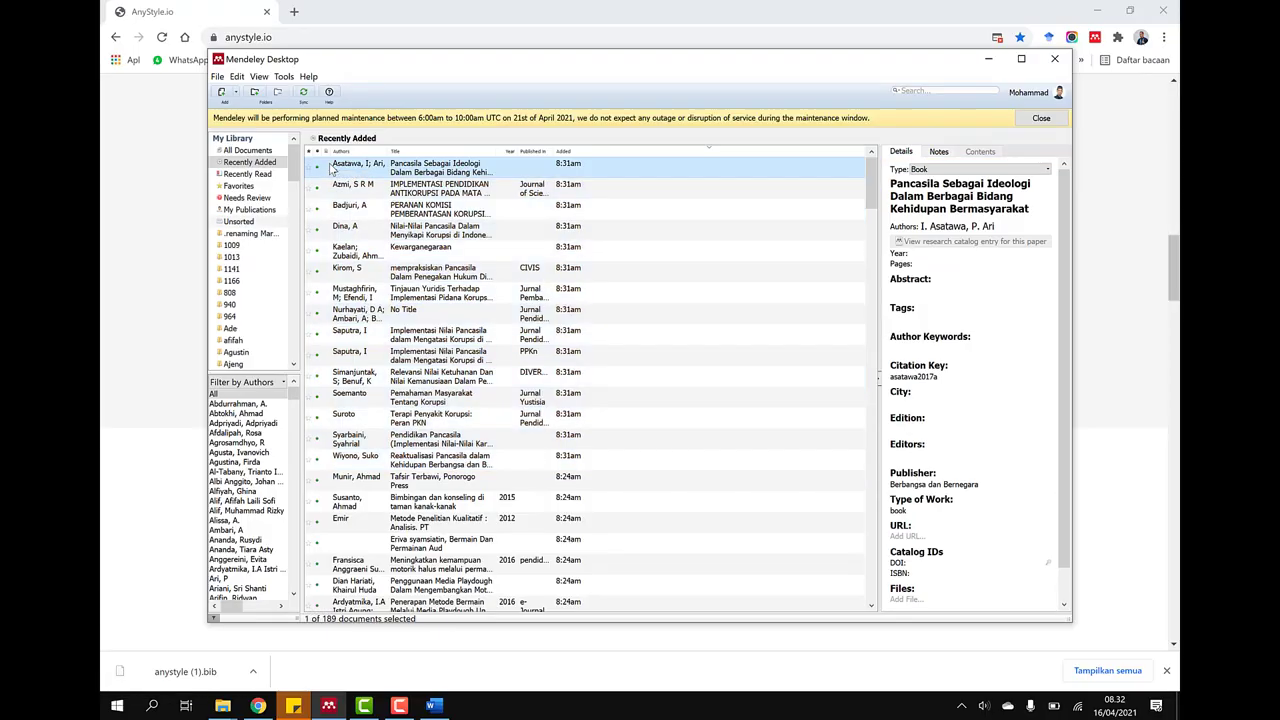
right_click(482, 168)
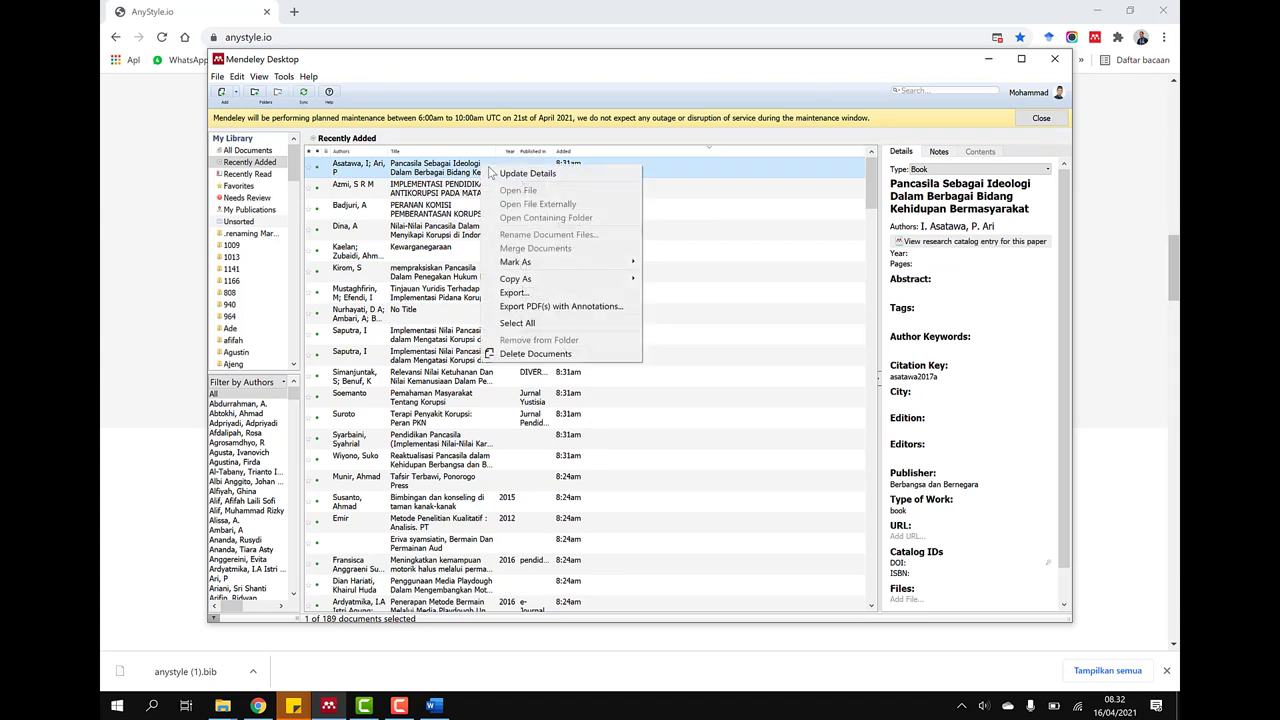
click(504, 176)
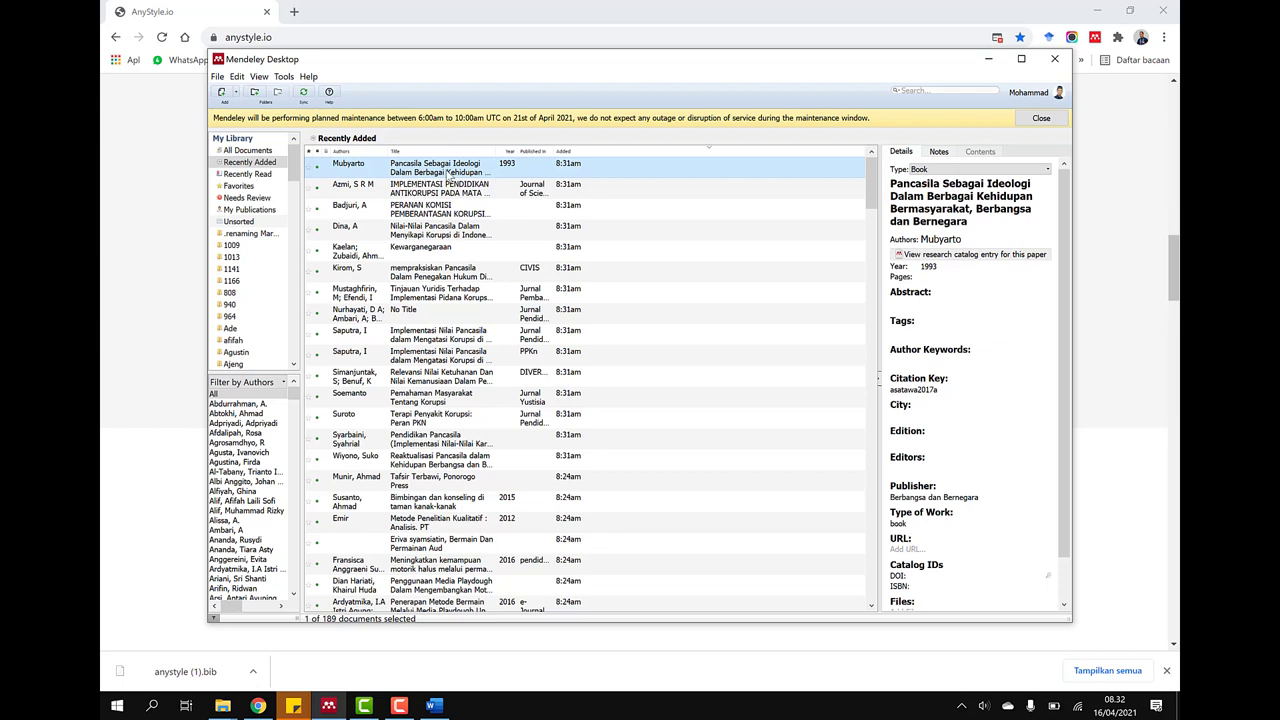
key(ctrl+z)
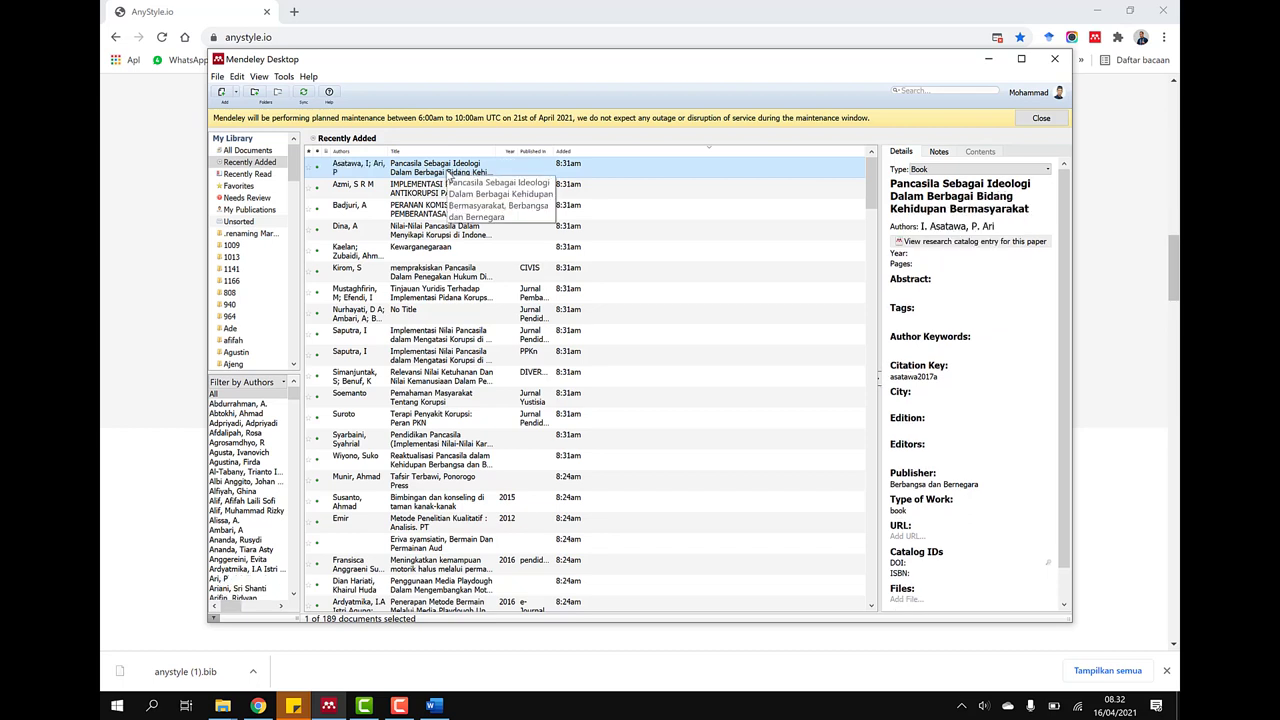
right_click(447, 175)
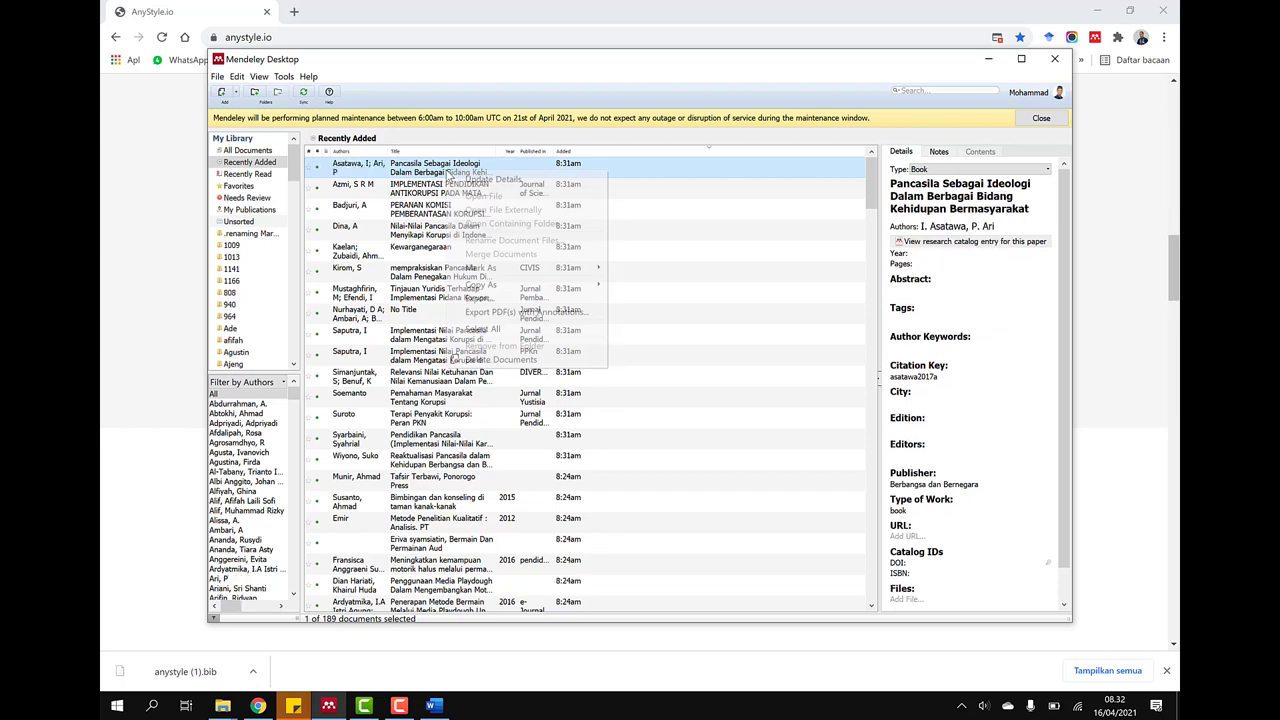
click(461, 177)
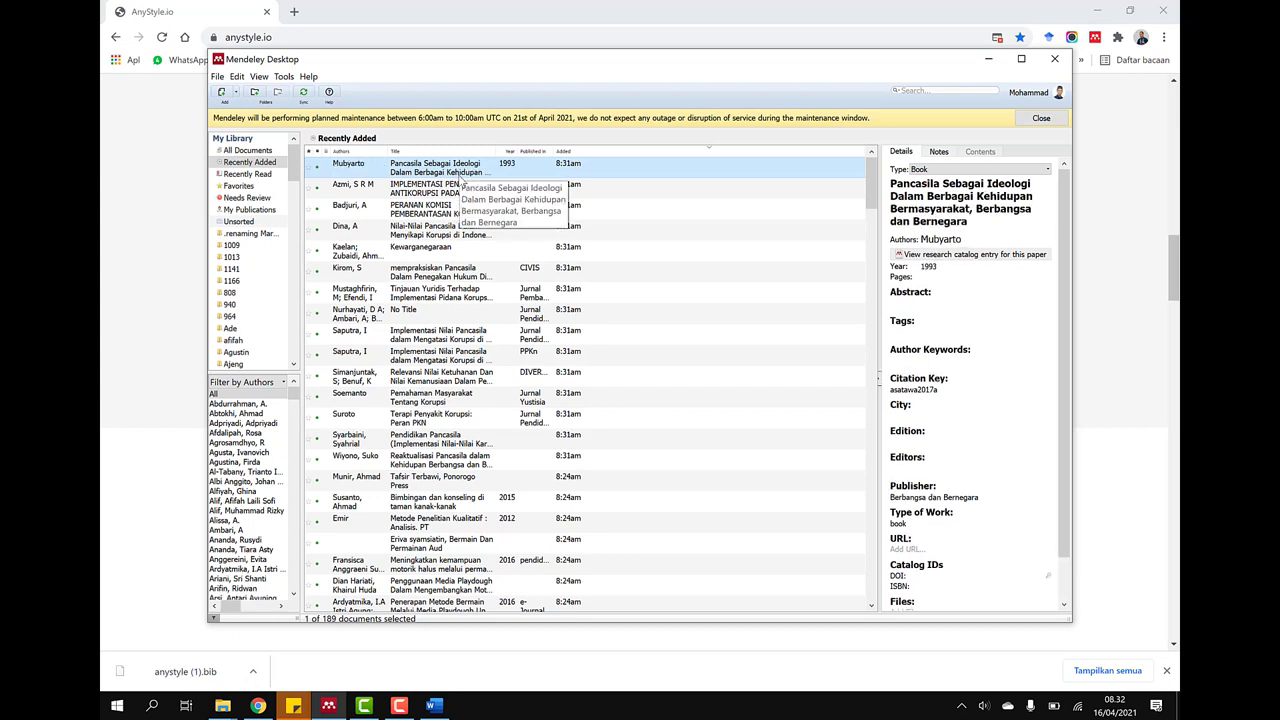
click(462, 184)
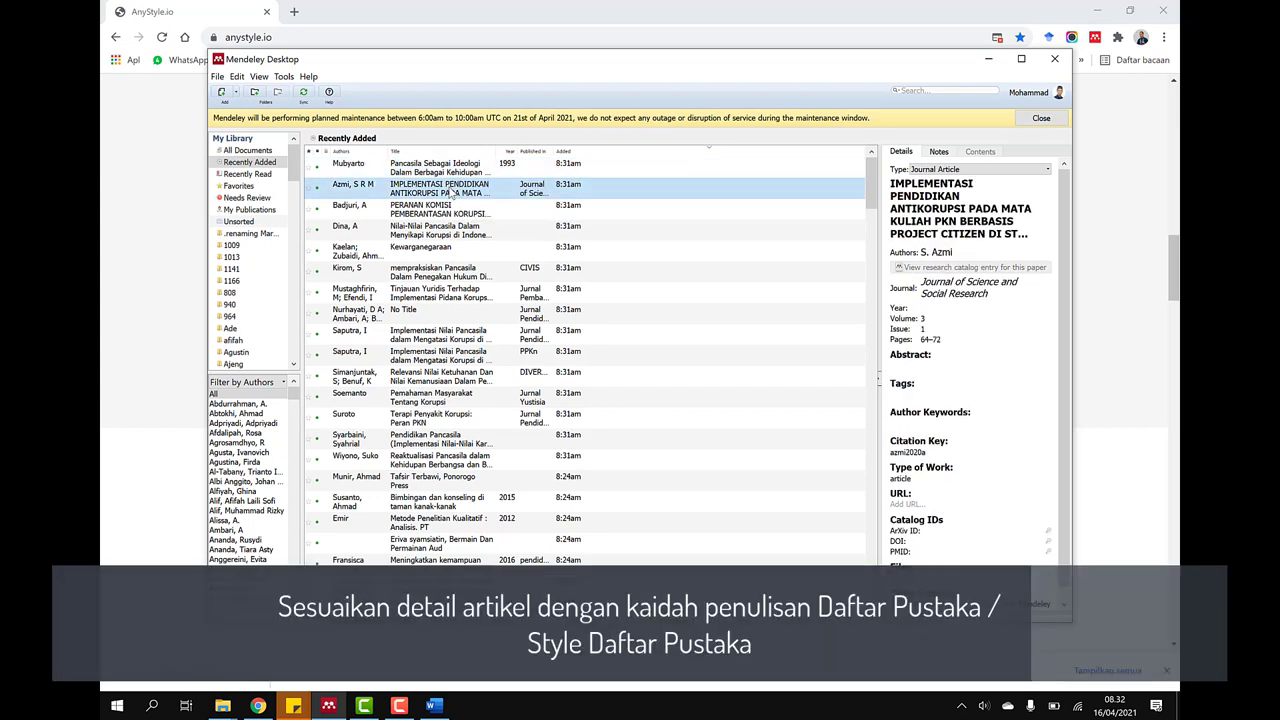
right_click(458, 192)
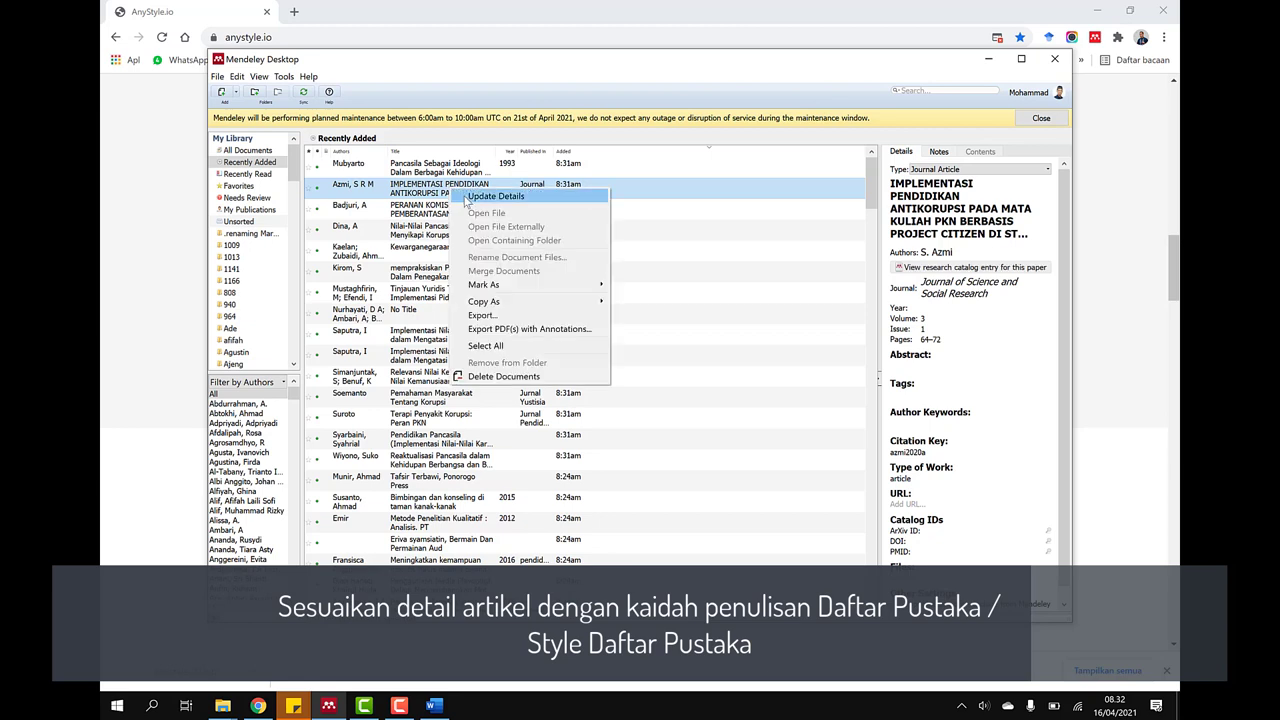
click(466, 197)
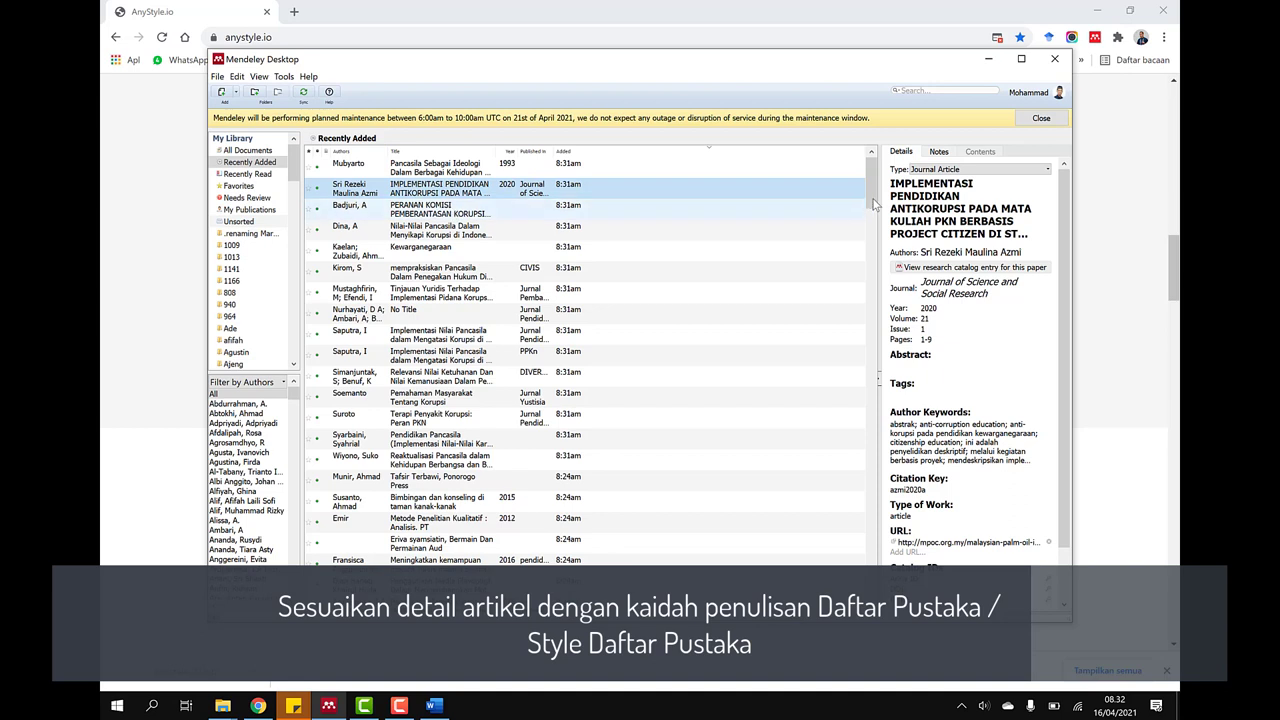
Cut the entry's uppercase title from the Details pane and return to Word.
click(912, 197)
key(ctrl+a)
key(ctrl+x)
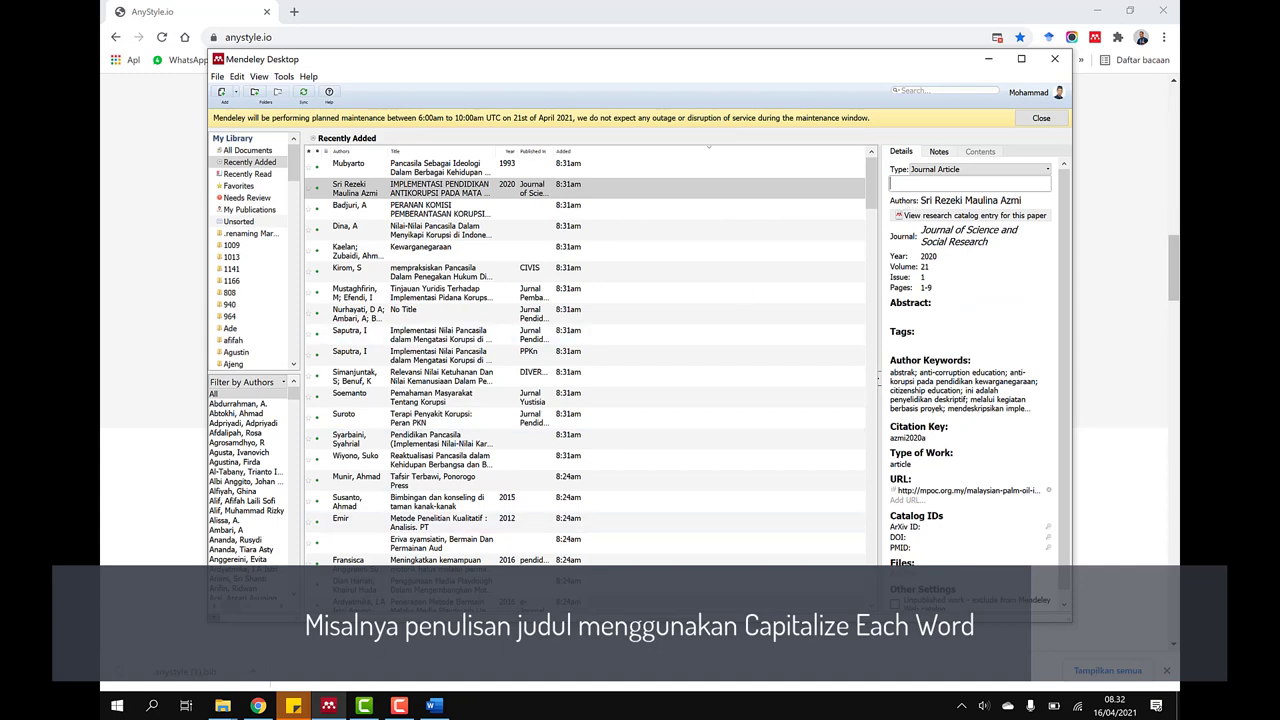
click(433, 705)
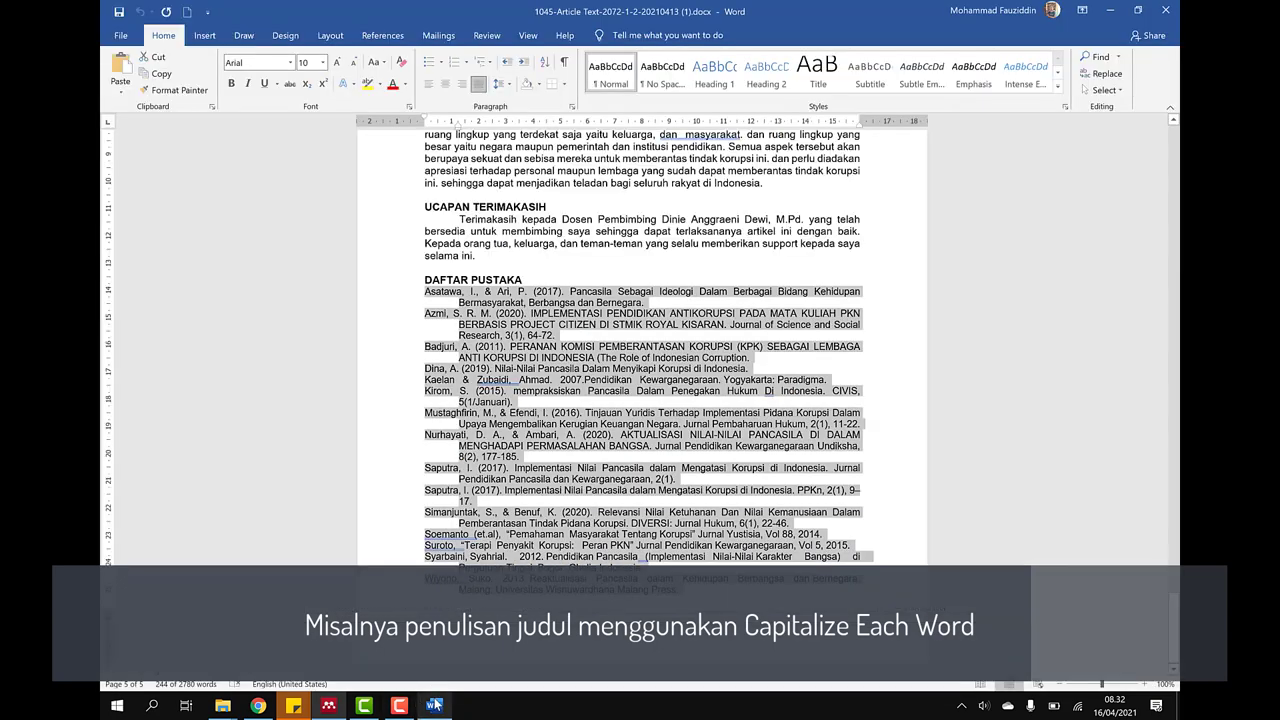
Paste the cut title into a new blank document and remove the stray trailing text.
click(187, 11)
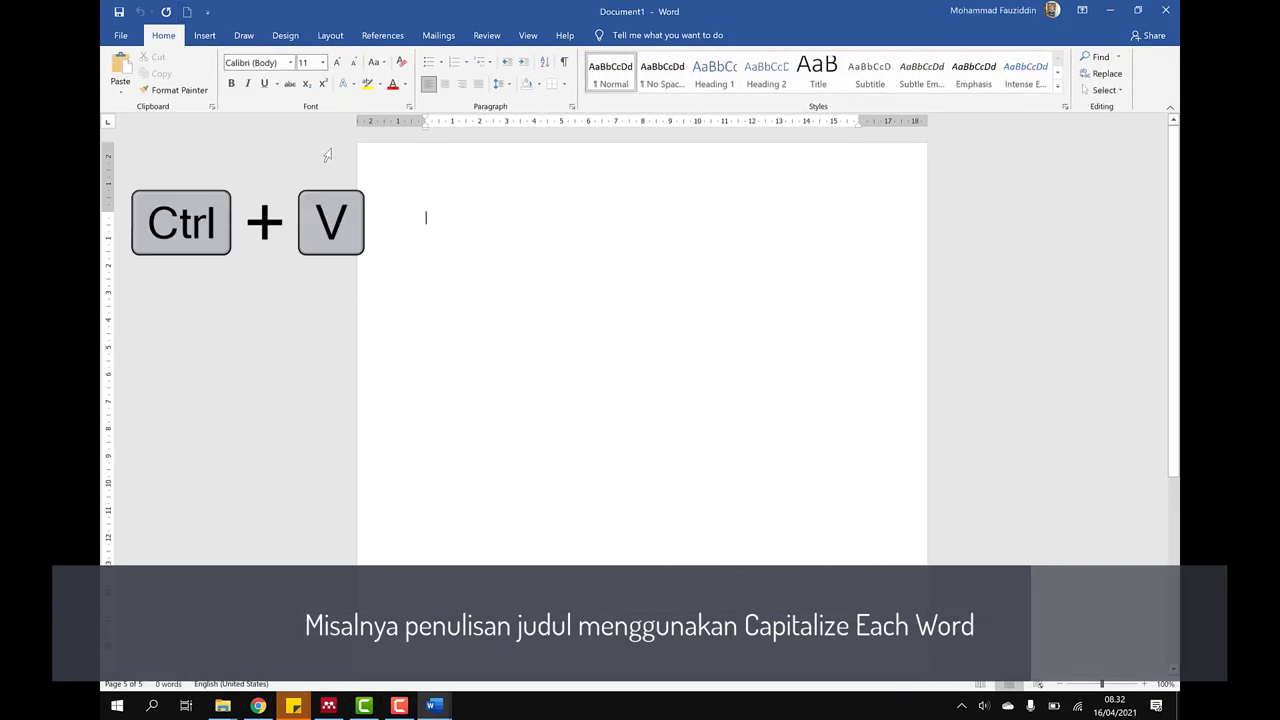
key(ctrl+v)
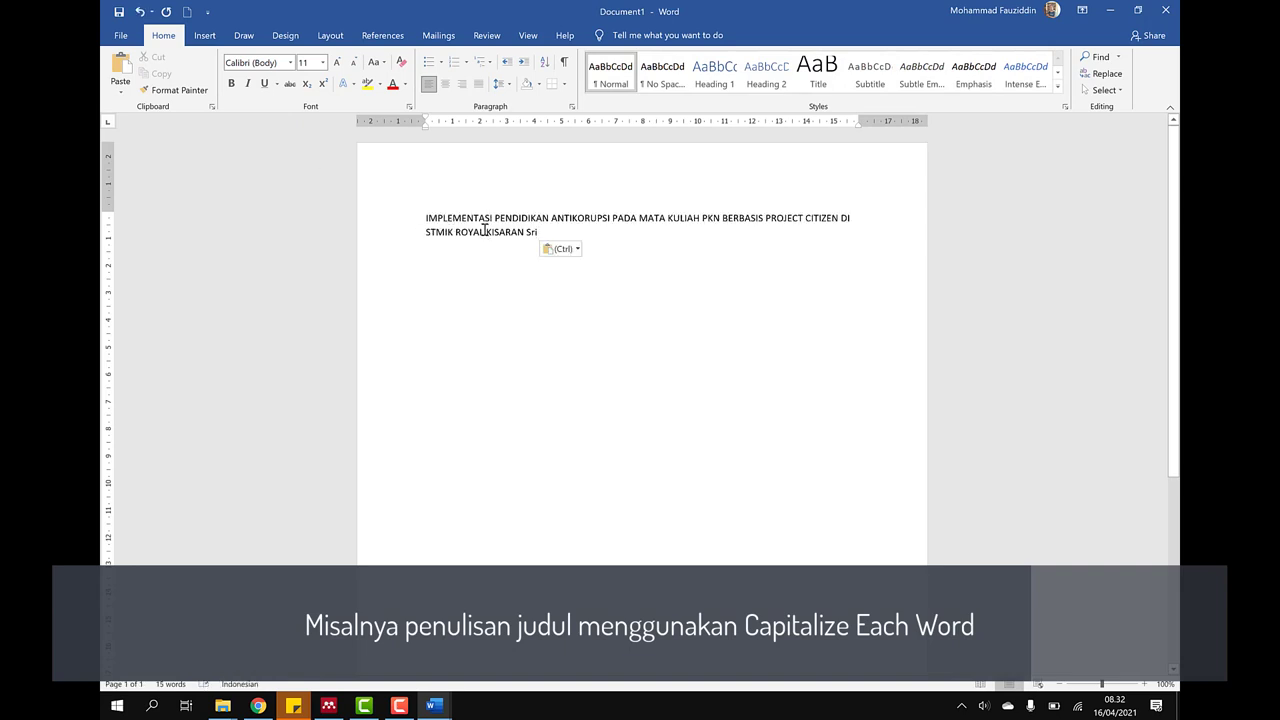
drag(484, 231, 551, 233)
click(552, 233)
Convert the title to Capitalize Each Word and copy it.
drag(408, 219, 404, 240)
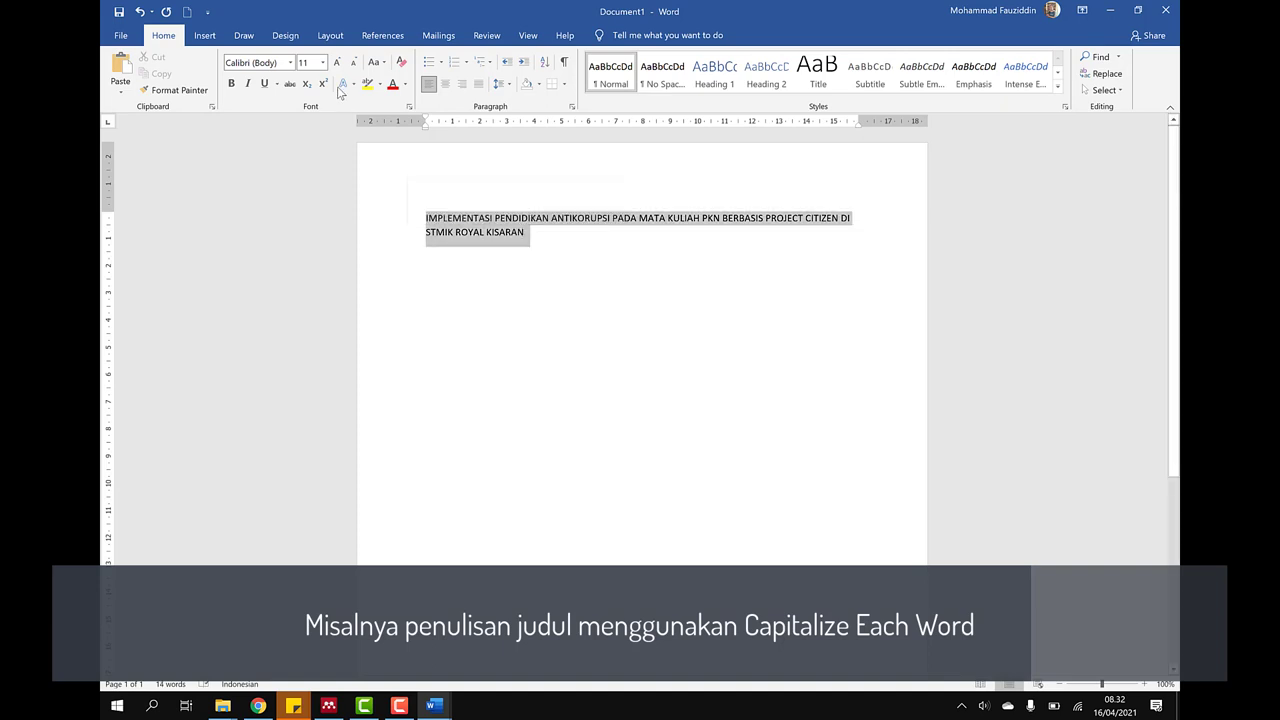
click(372, 63)
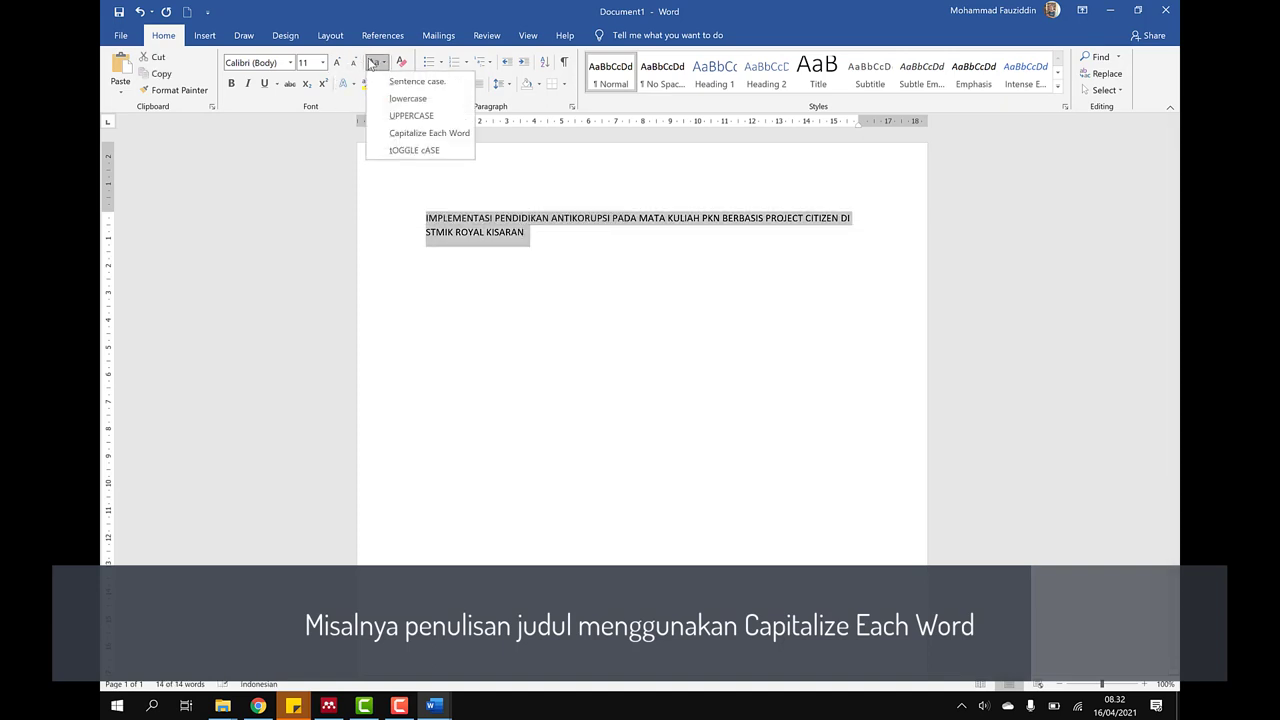
click(411, 133)
key(ctrl+c)
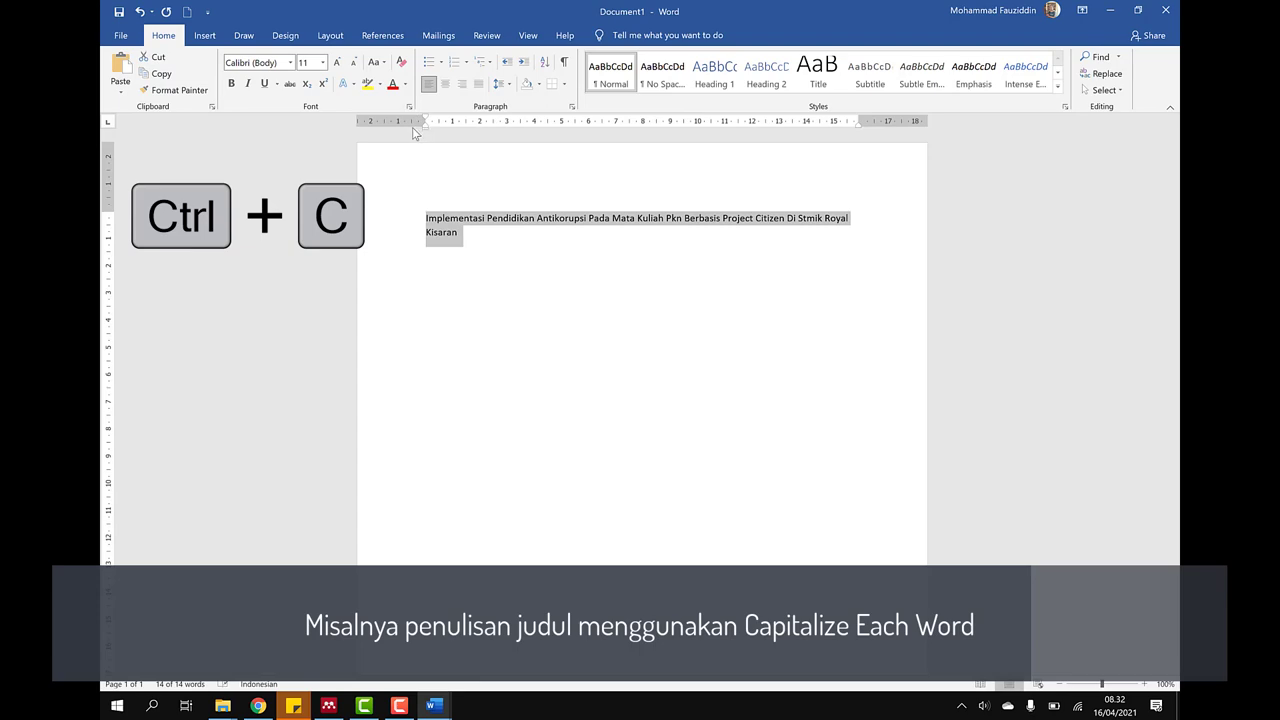
Paste the reformatted title into the Pendidikan Antikorupsi entry's title field in Mendeley.
click(329, 705)
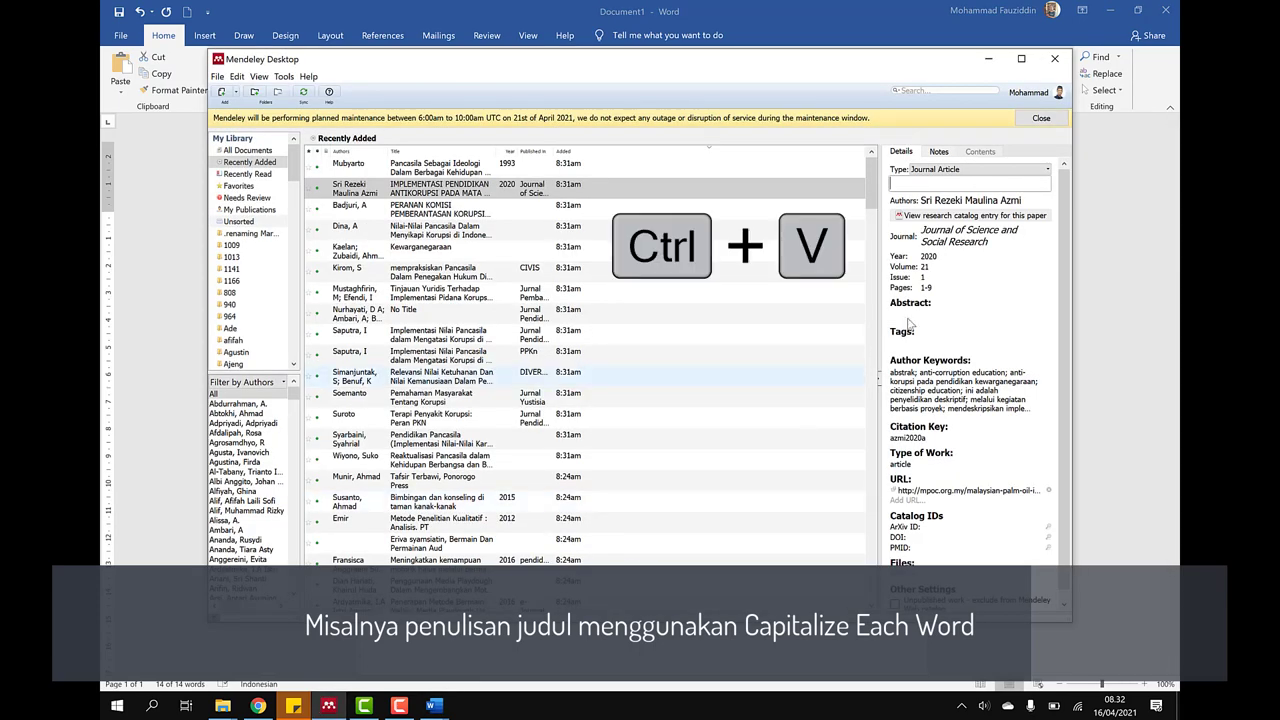
key(ctrl+v)
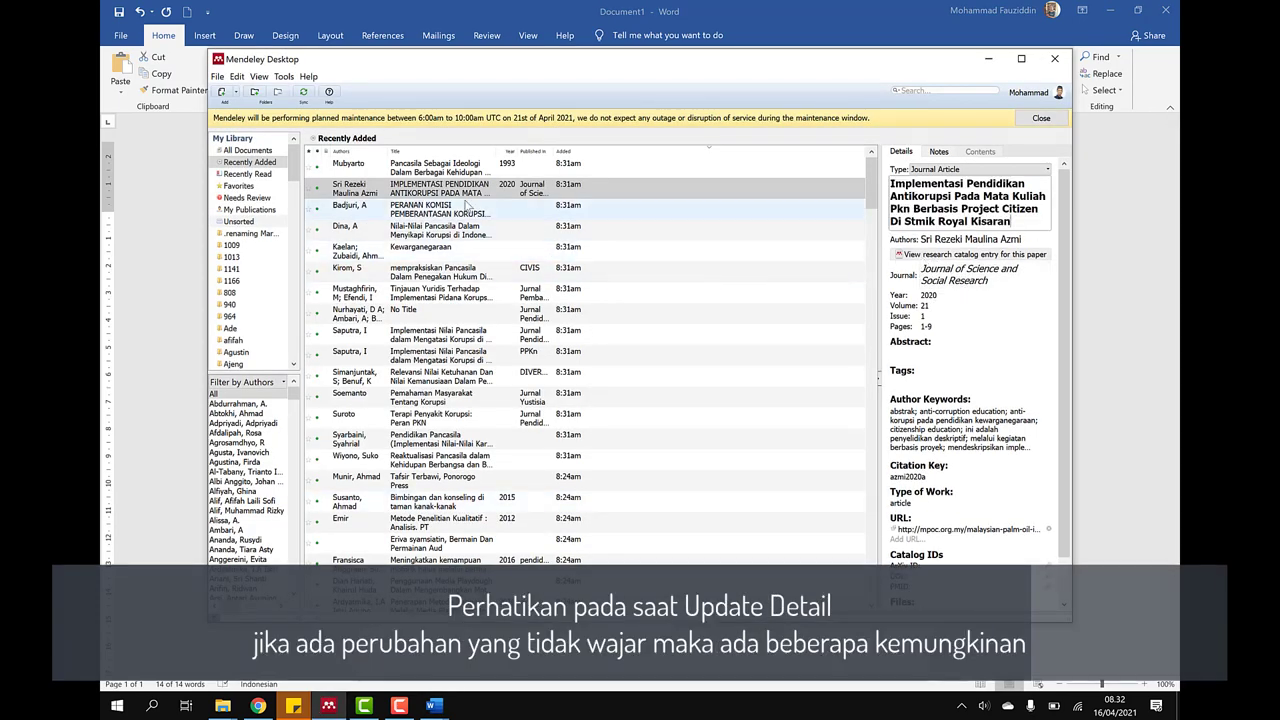
click(468, 210)
Update details for the PERANAN KOMISI, Nilai-Nilai Pancasila and Kewarganegaraan entries from the catalog.
right_click(474, 212)
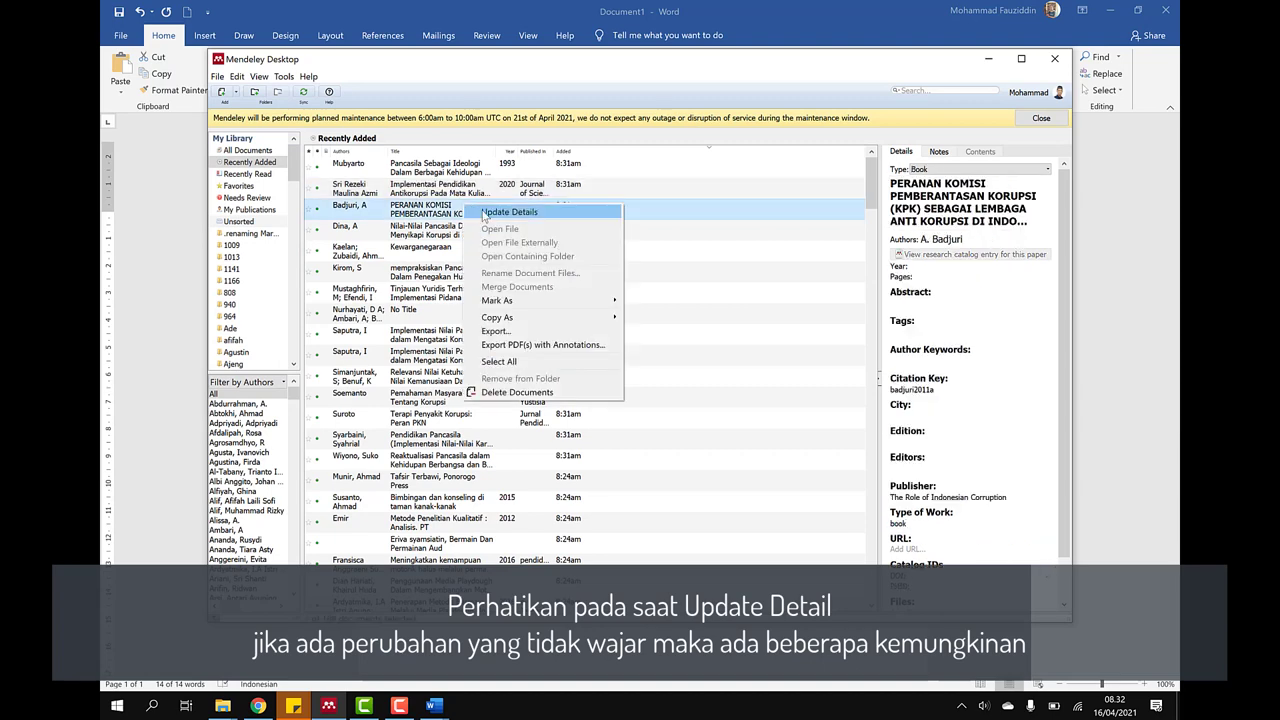
click(484, 213)
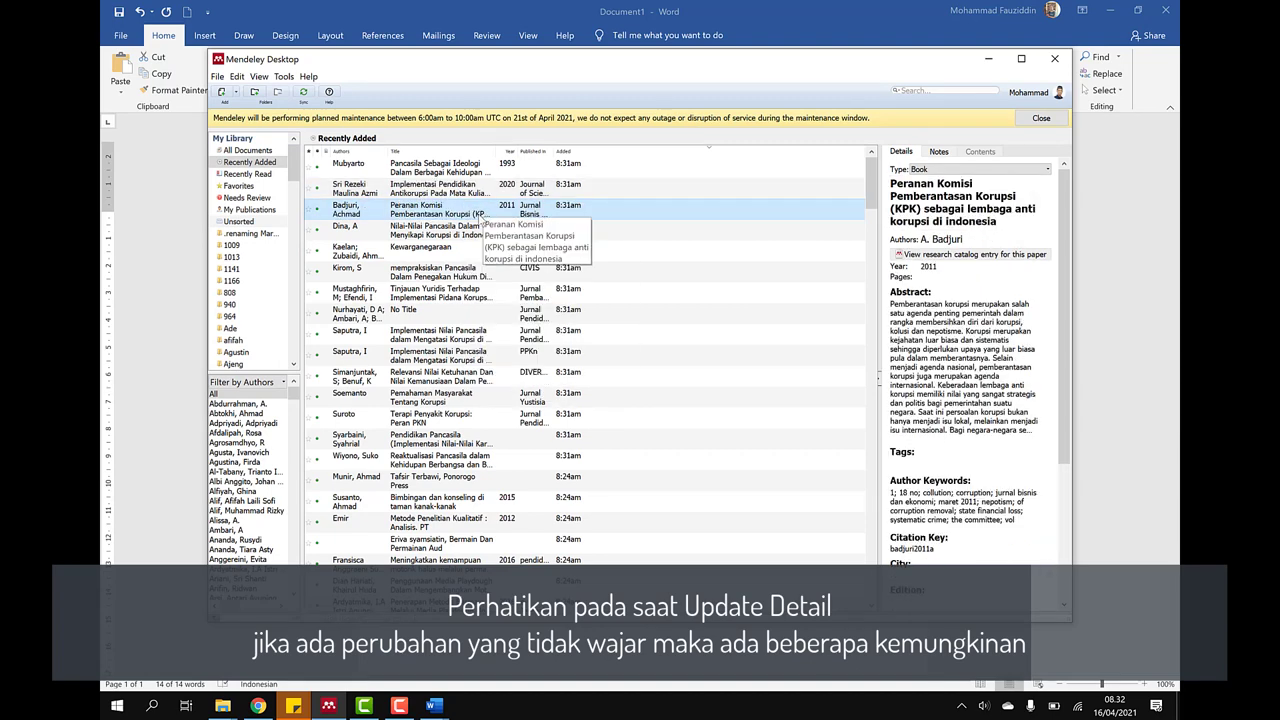
click(441, 236)
right_click(444, 239)
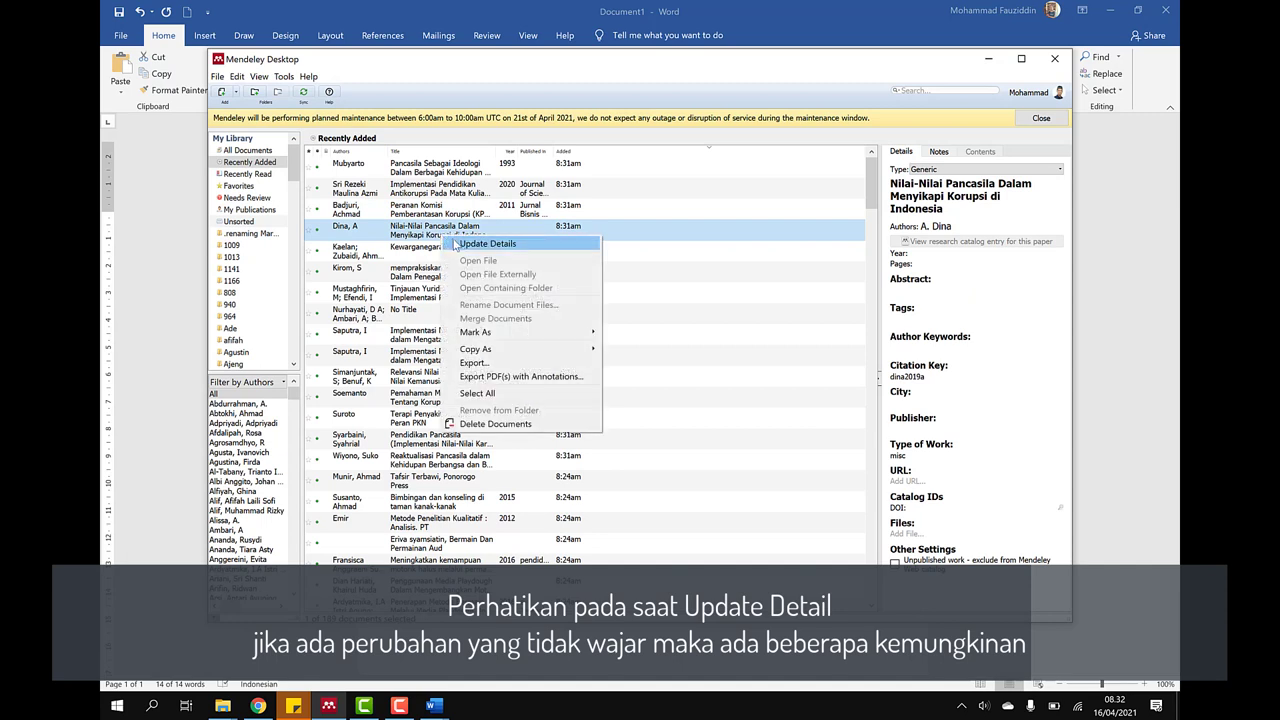
click(459, 245)
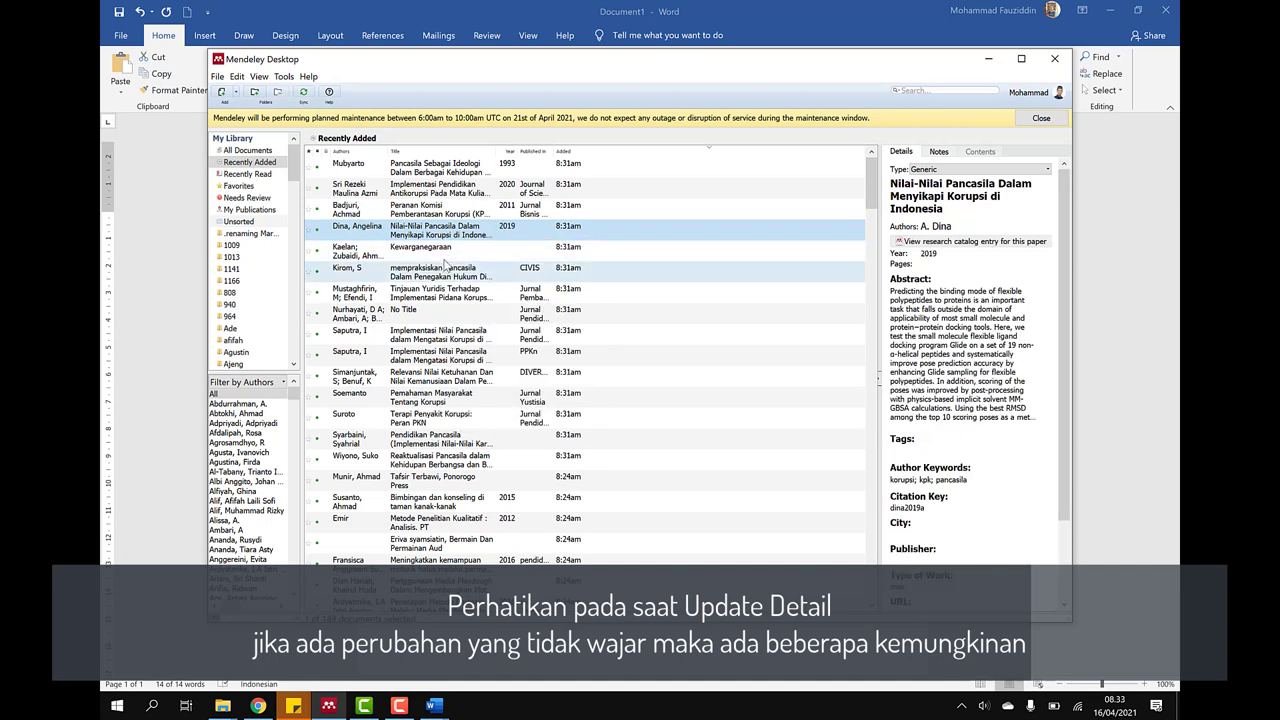
click(455, 252)
right_click(459, 256)
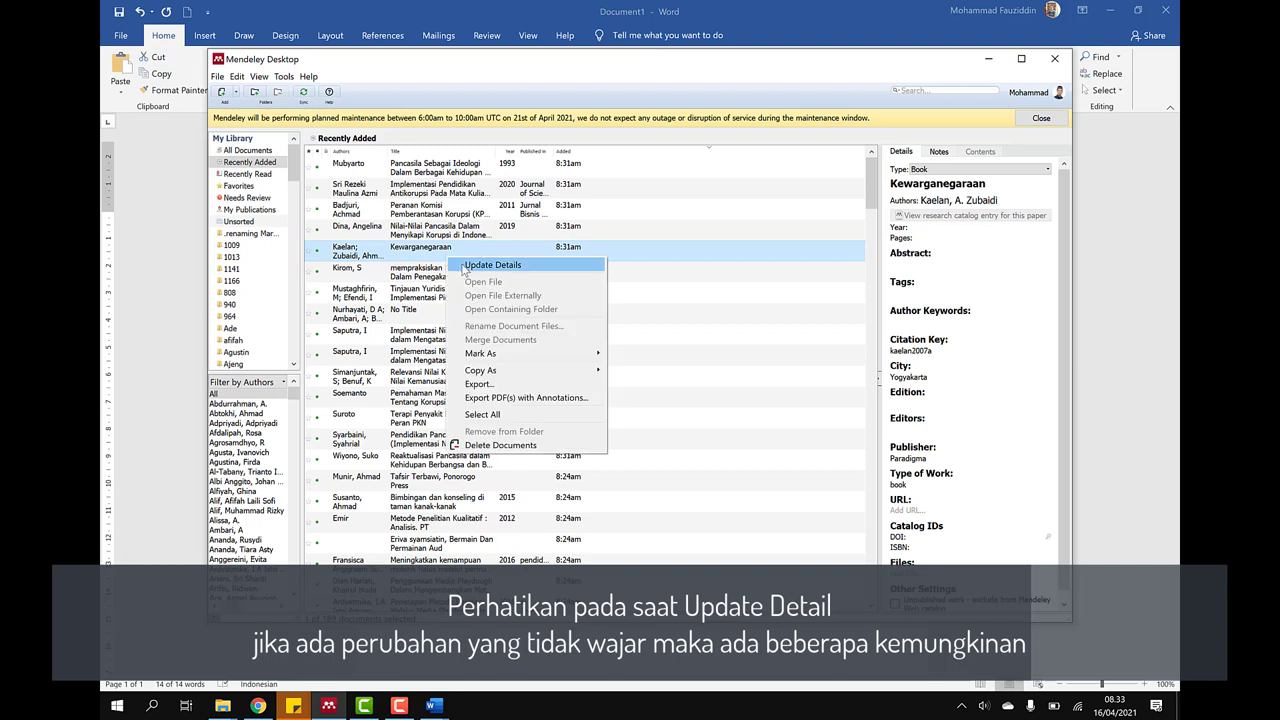
click(465, 266)
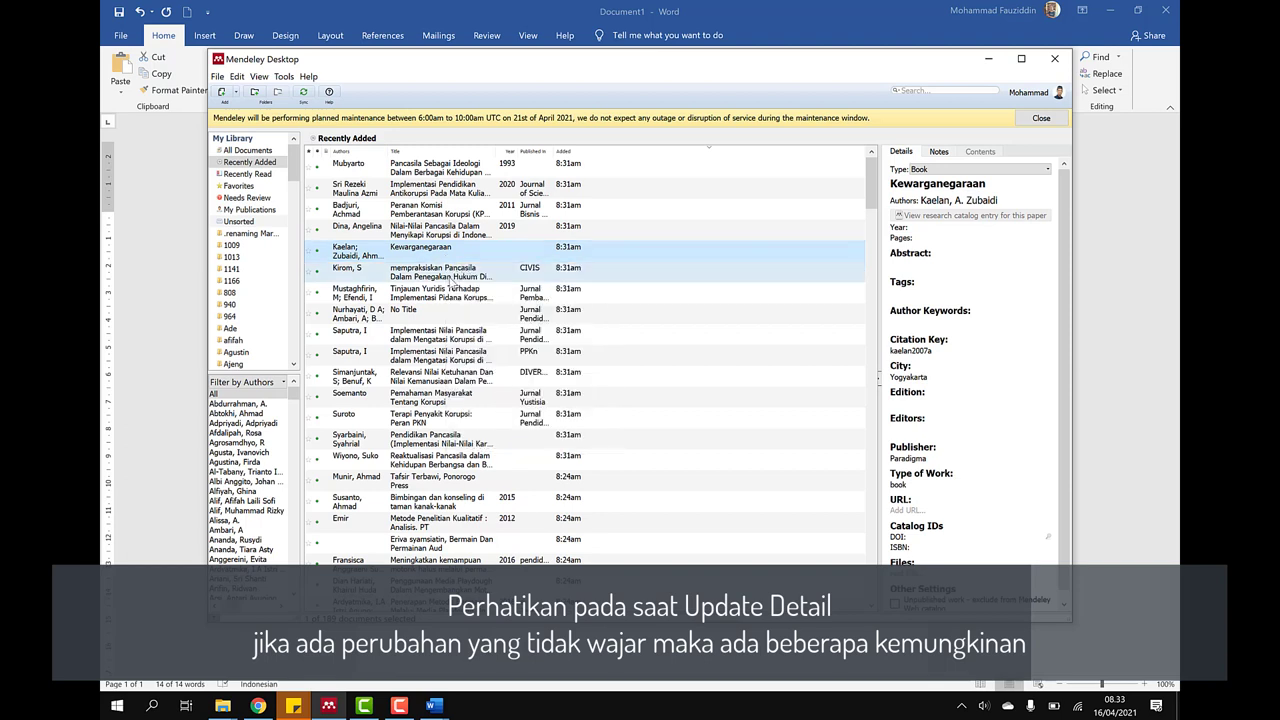
Update the mempraksiskan Pancasila and Tinjauan Yuridis entries, undoing the wrong No Title match.
click(452, 278)
right_click(454, 279)
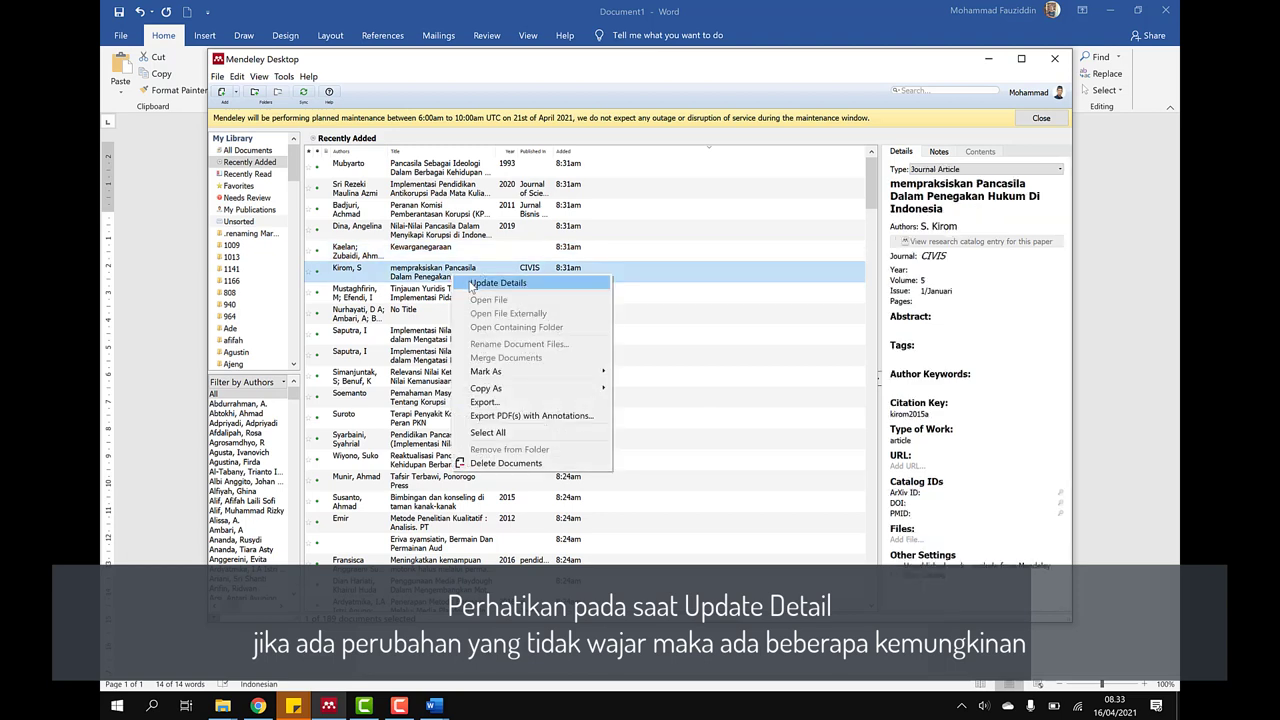
click(470, 285)
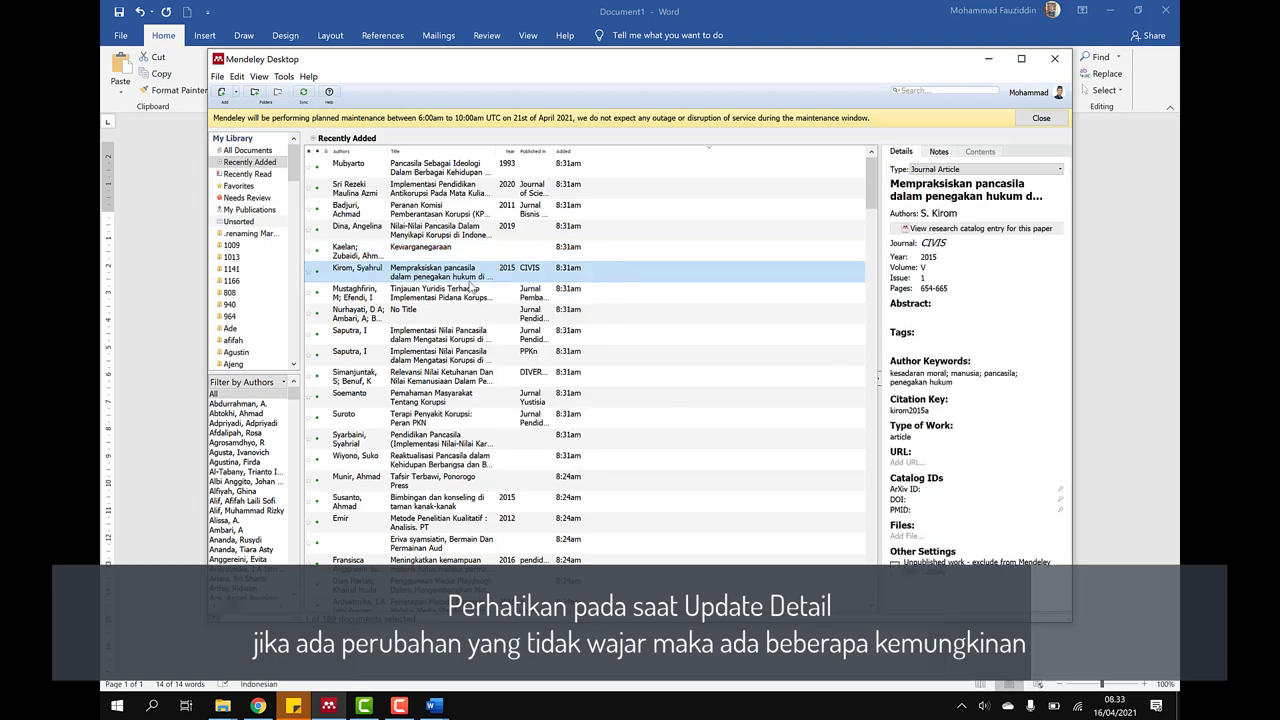
click(466, 295)
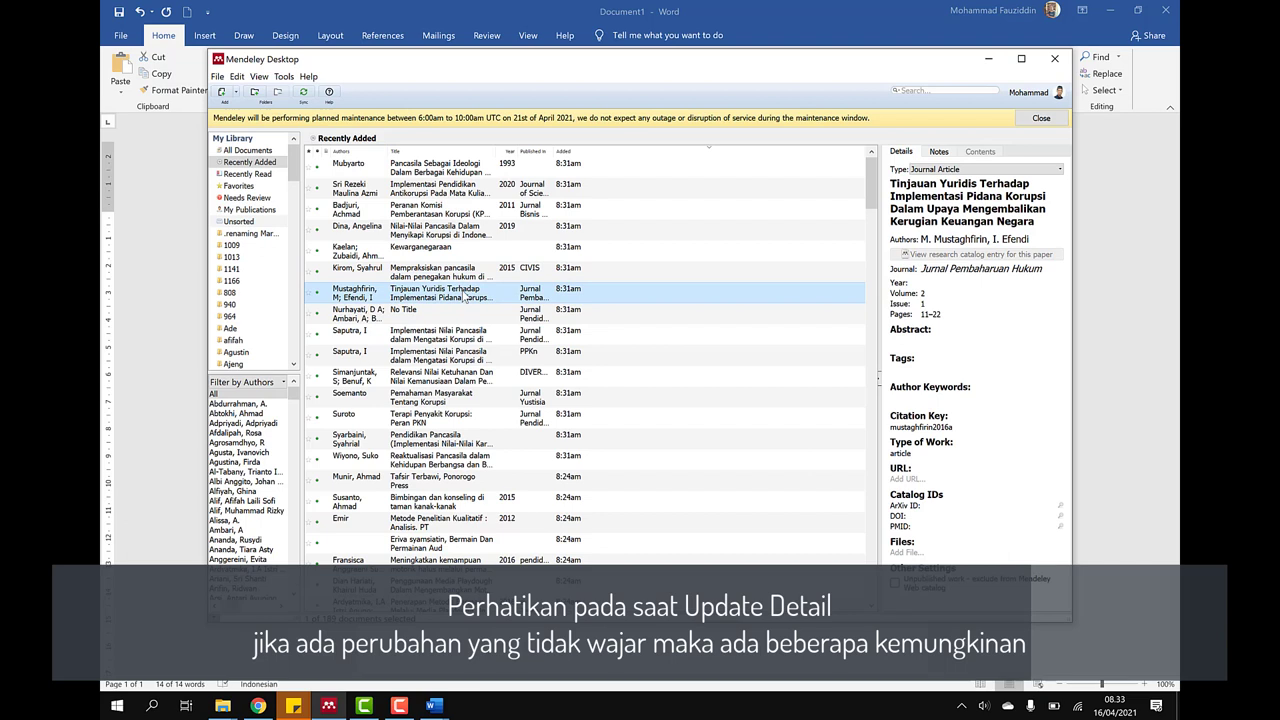
right_click(473, 293)
click(488, 300)
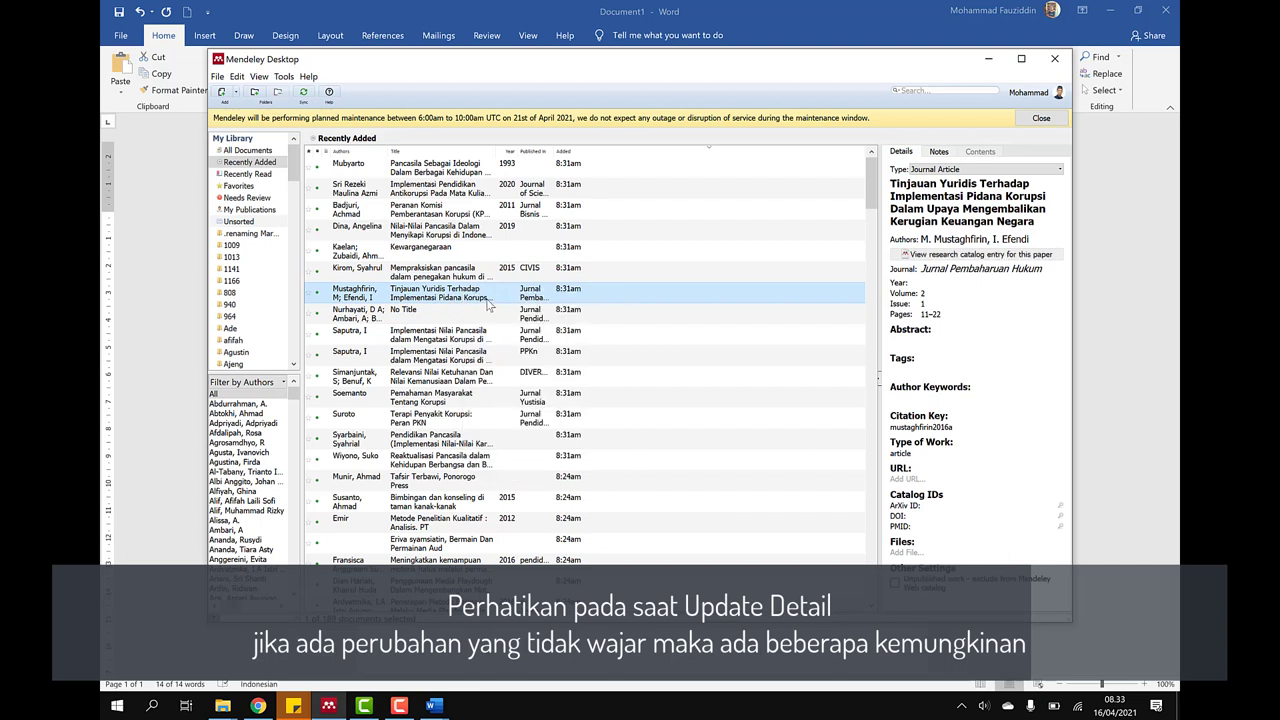
click(462, 318)
right_click(462, 318)
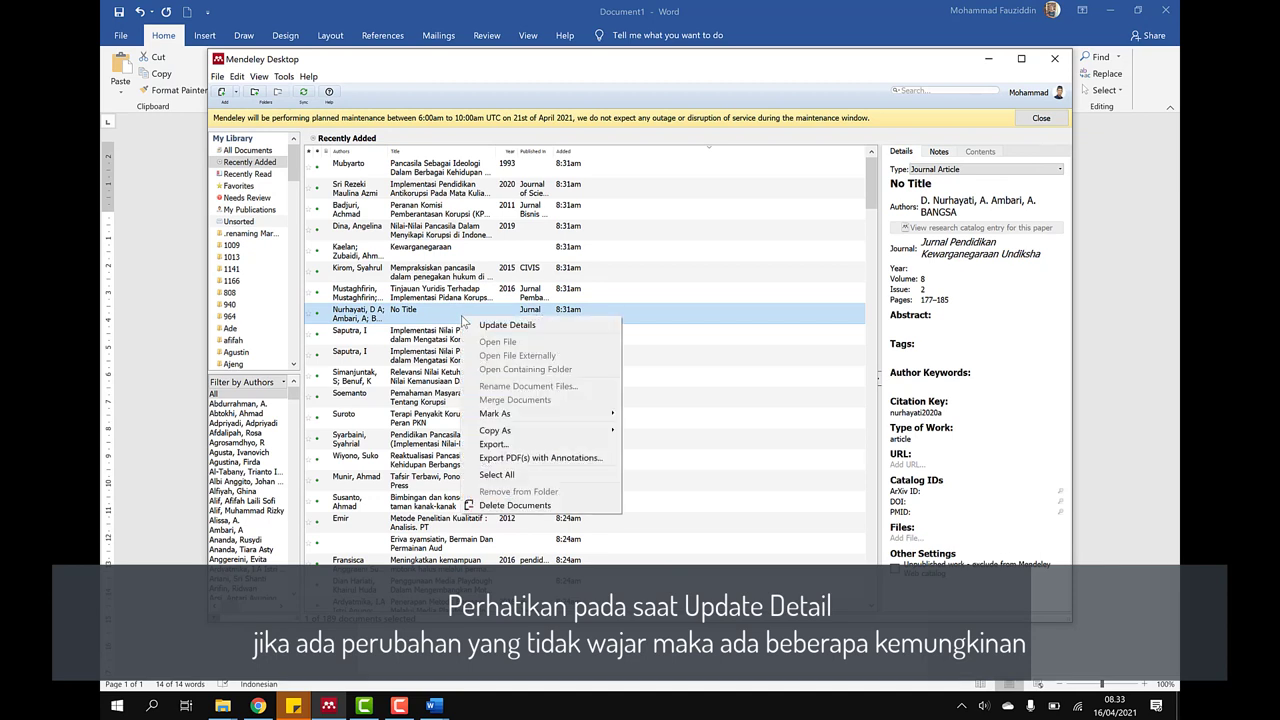
click(481, 328)
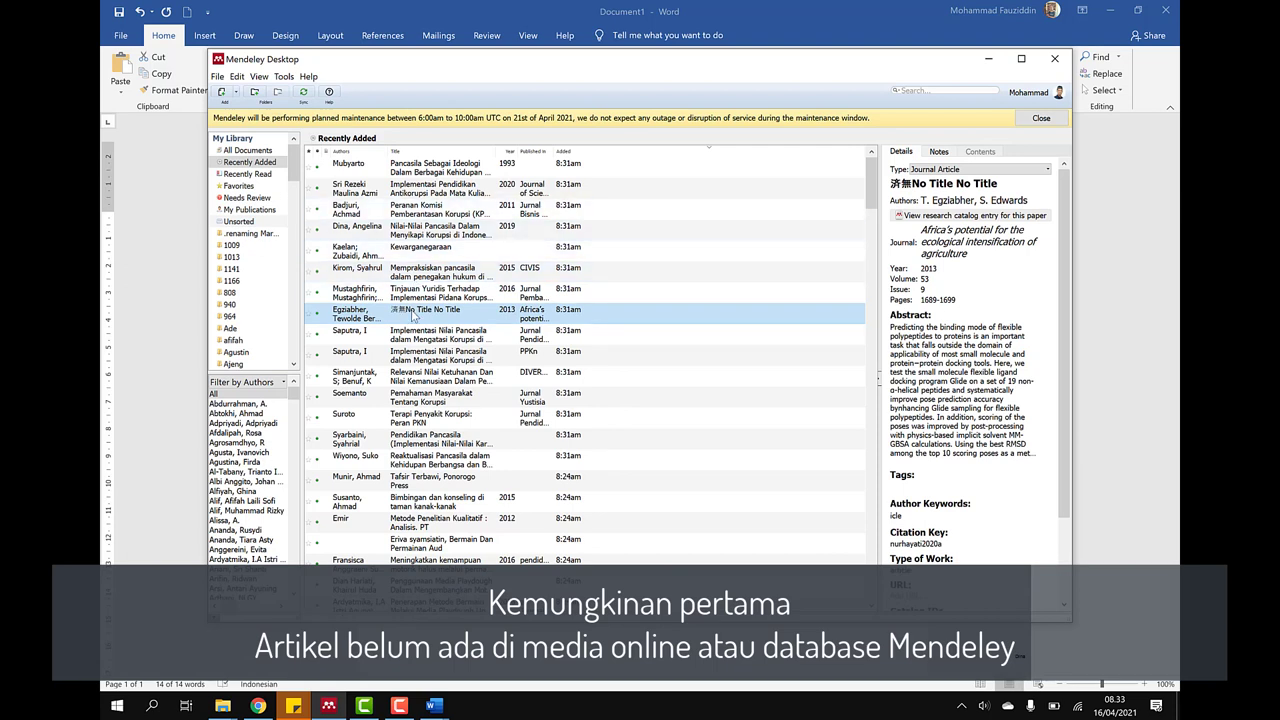
key(ctrl+z)
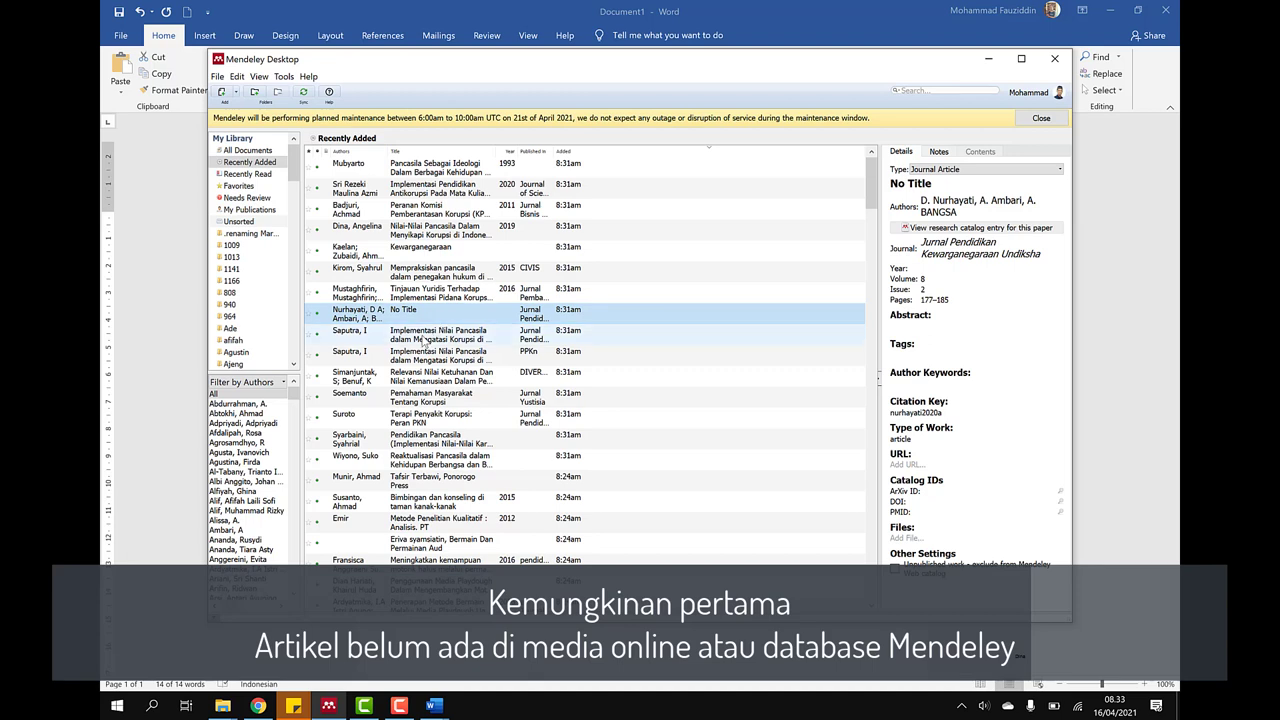
Update both Implementasi Nilai Pancasila entries to the 2017 JPPKn details, then delete the duplicate Saputra entry.
click(424, 340)
right_click(424, 341)
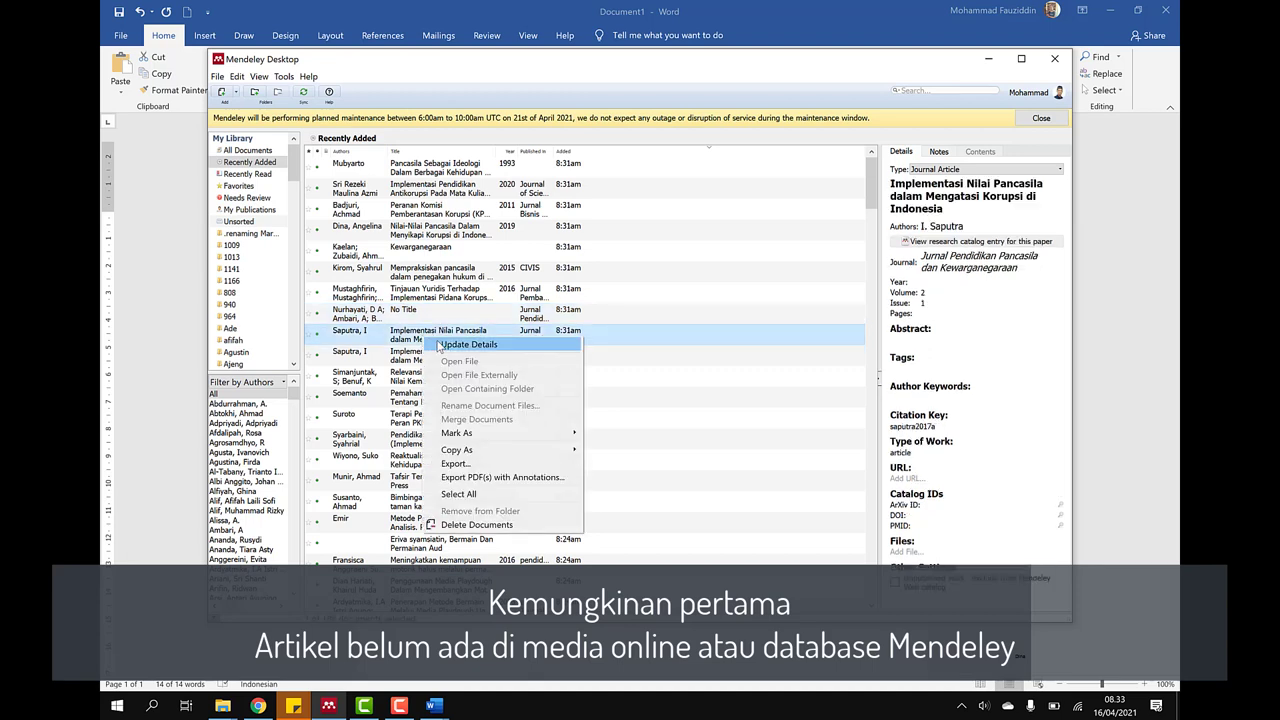
click(438, 346)
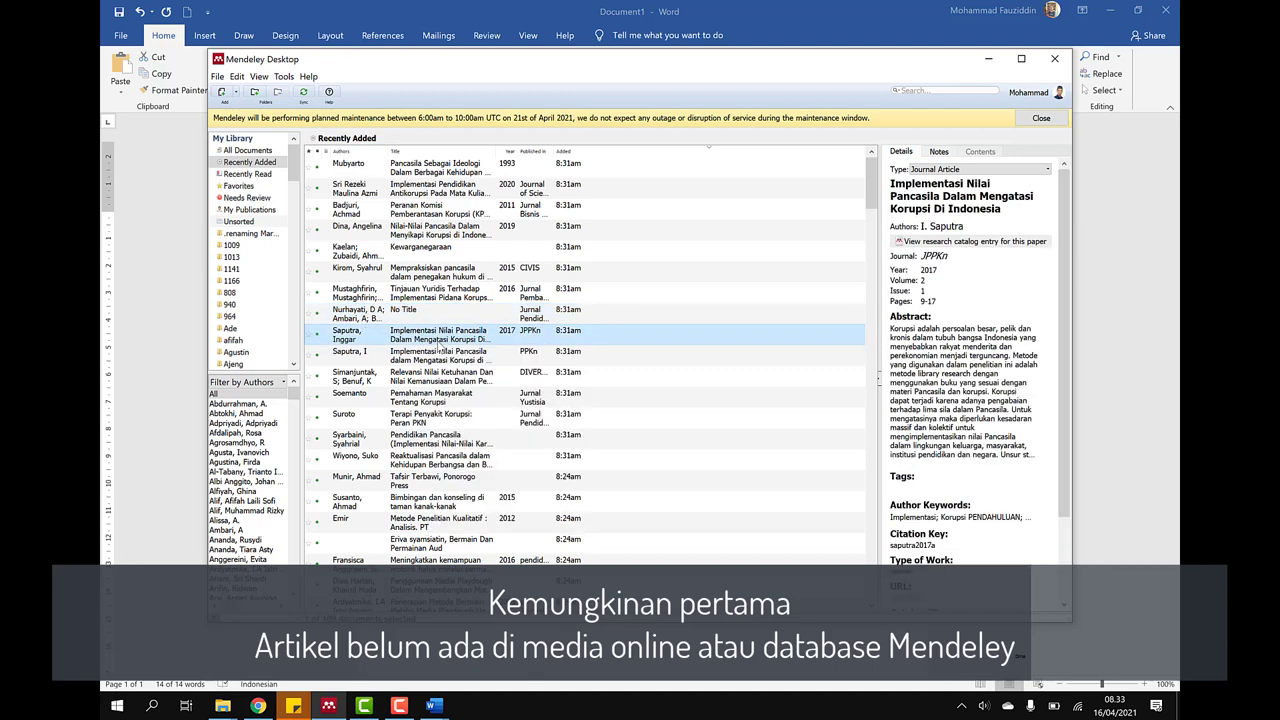
click(423, 361)
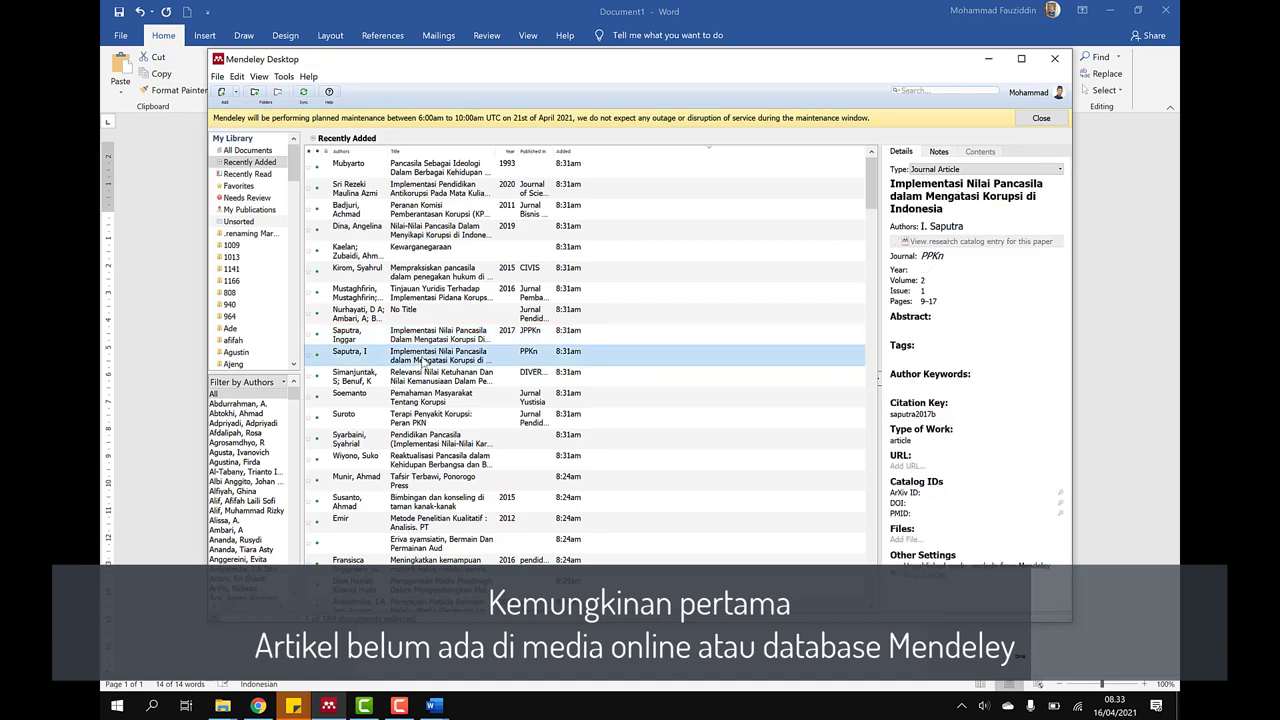
right_click(436, 358)
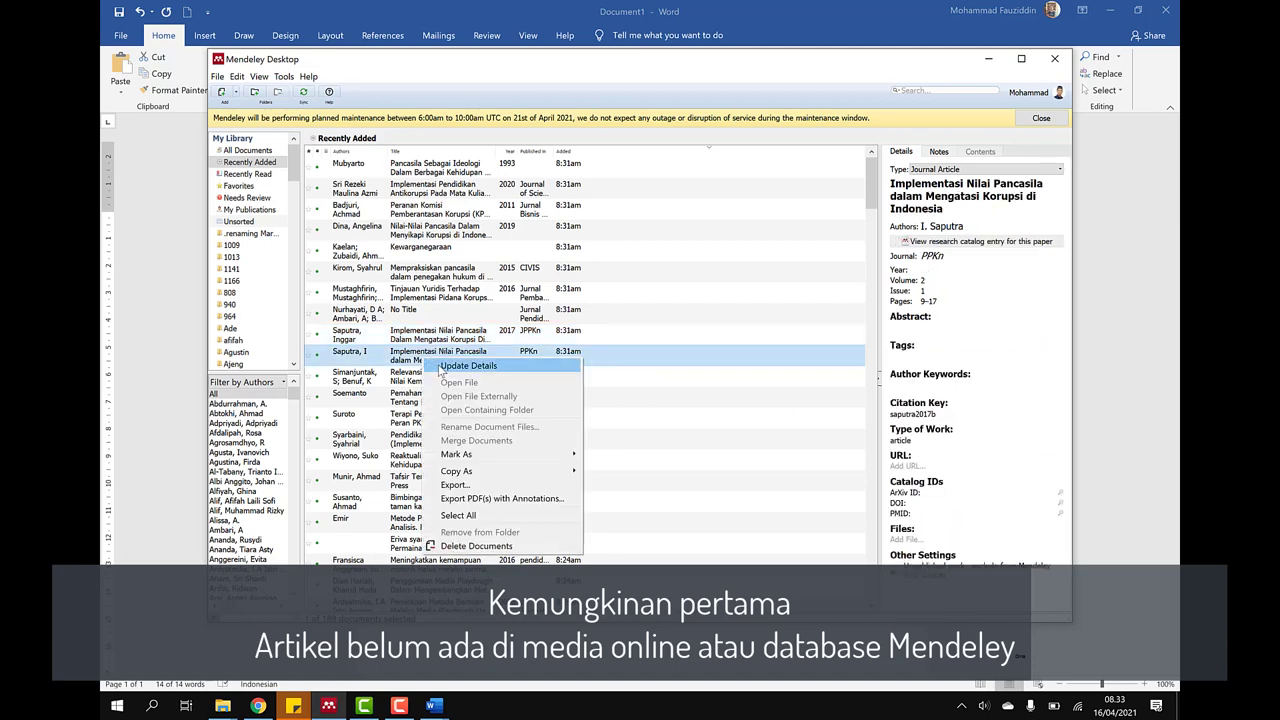
click(455, 366)
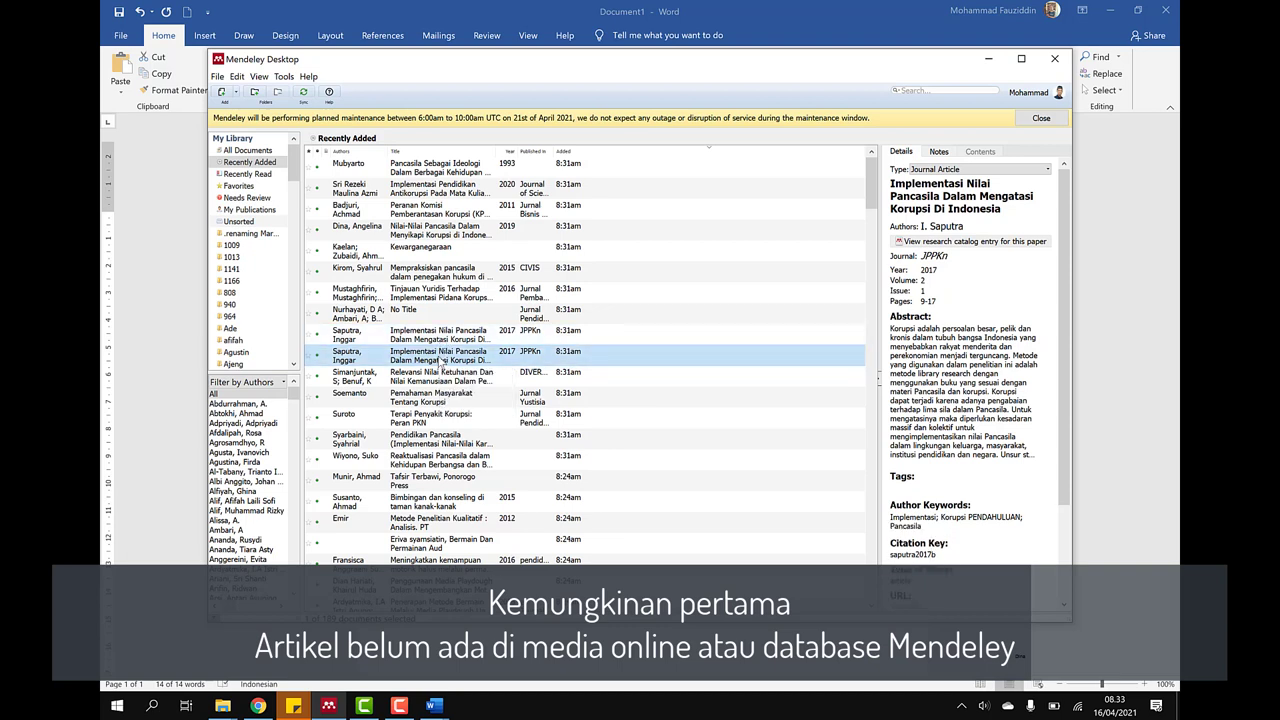
right_click(440, 362)
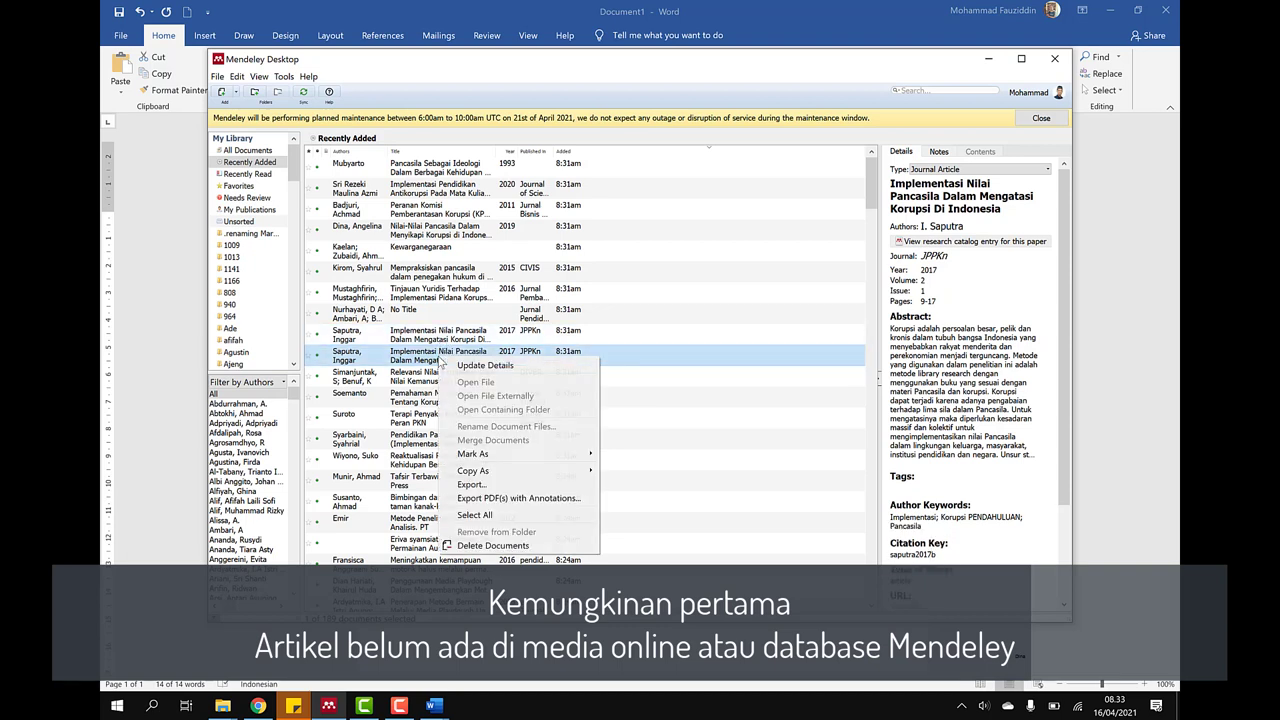
click(482, 546)
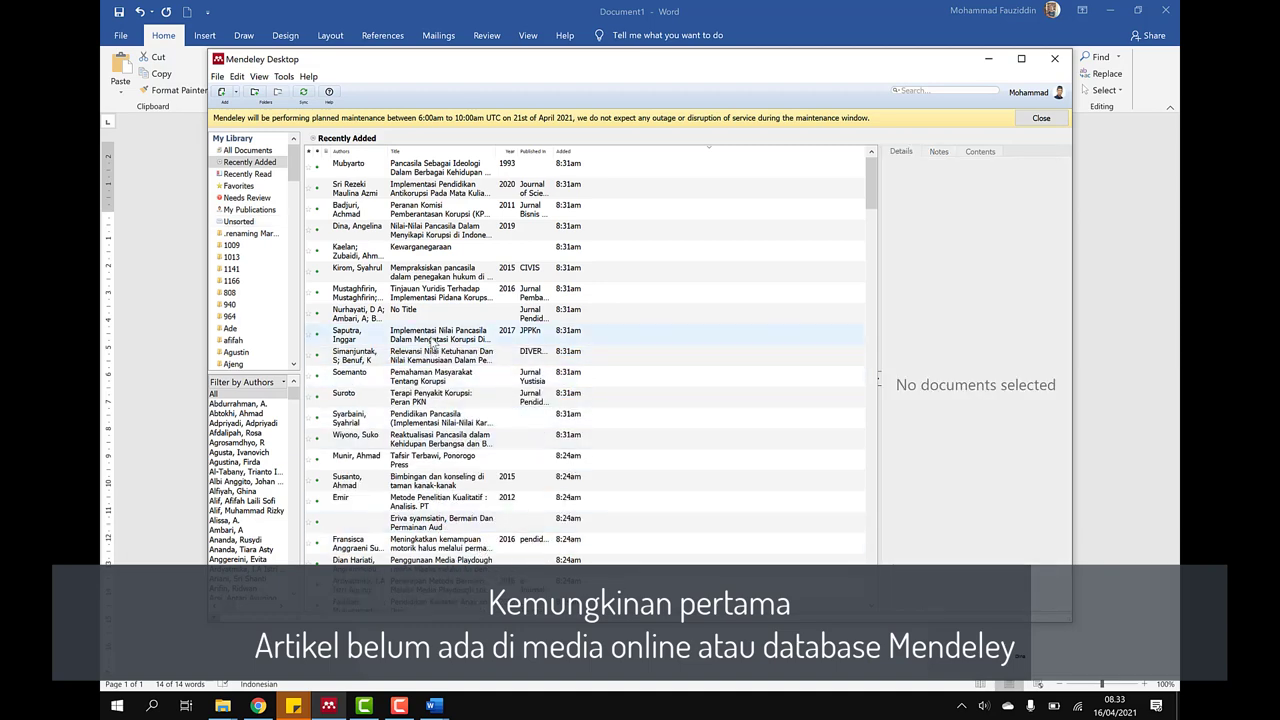
Update the Simanjuntak, Soemanto and Suroto entries with catalog details.
click(436, 356)
right_click(430, 354)
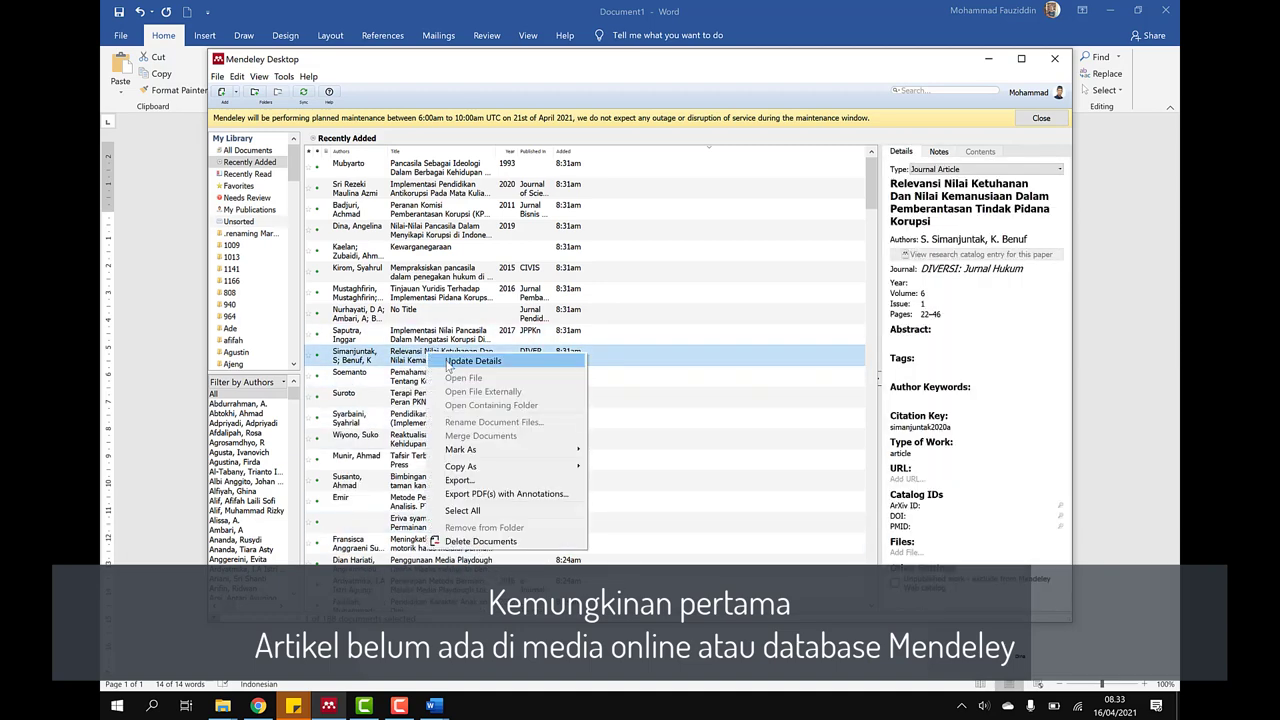
click(447, 363)
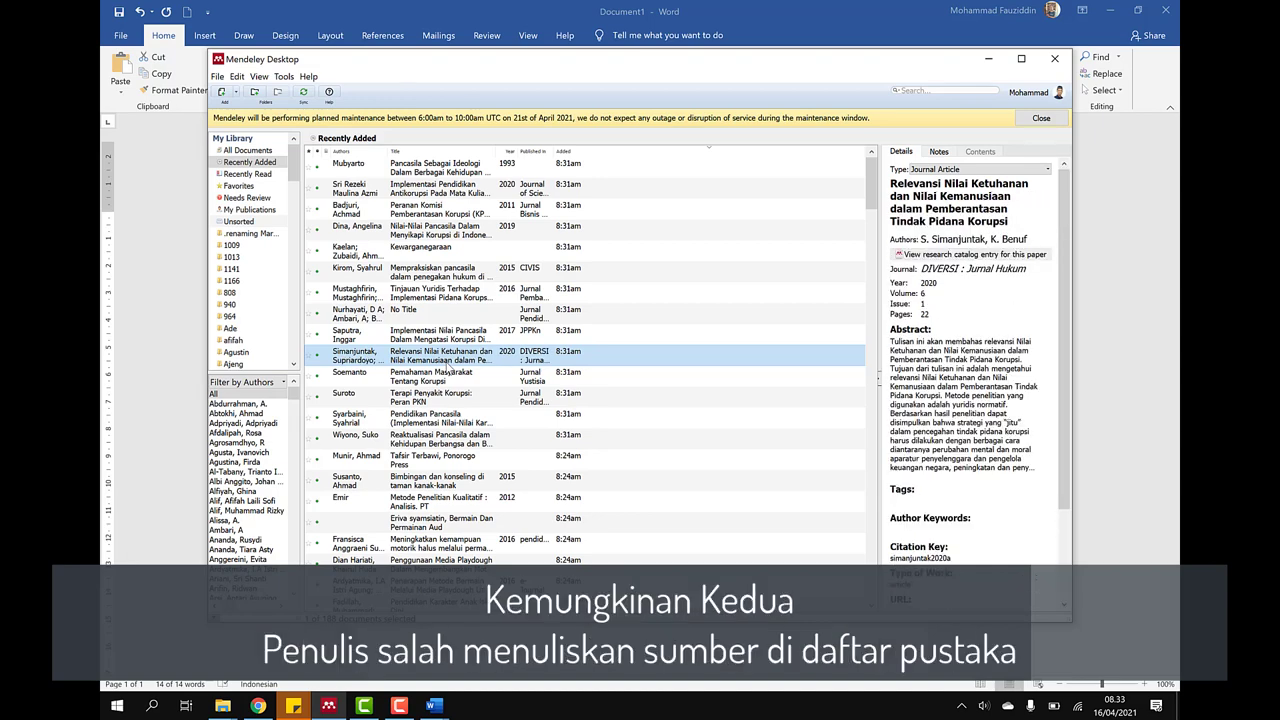
click(440, 385)
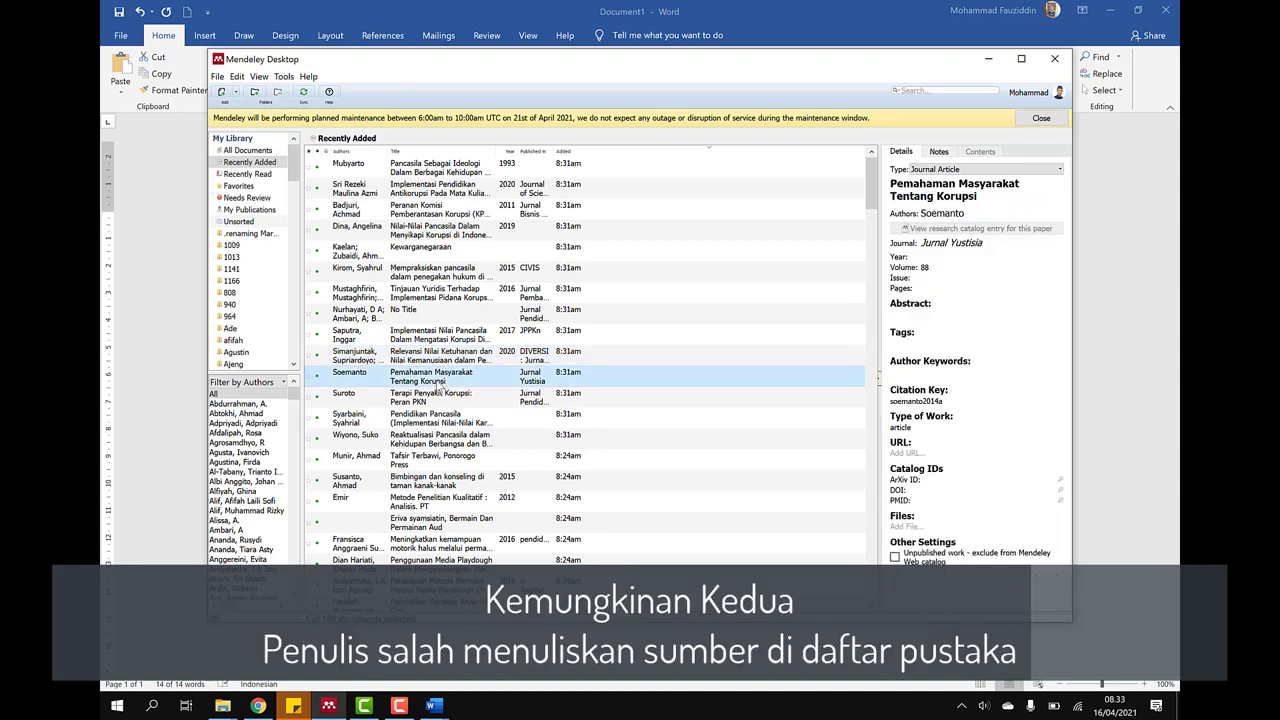
right_click(438, 382)
click(447, 395)
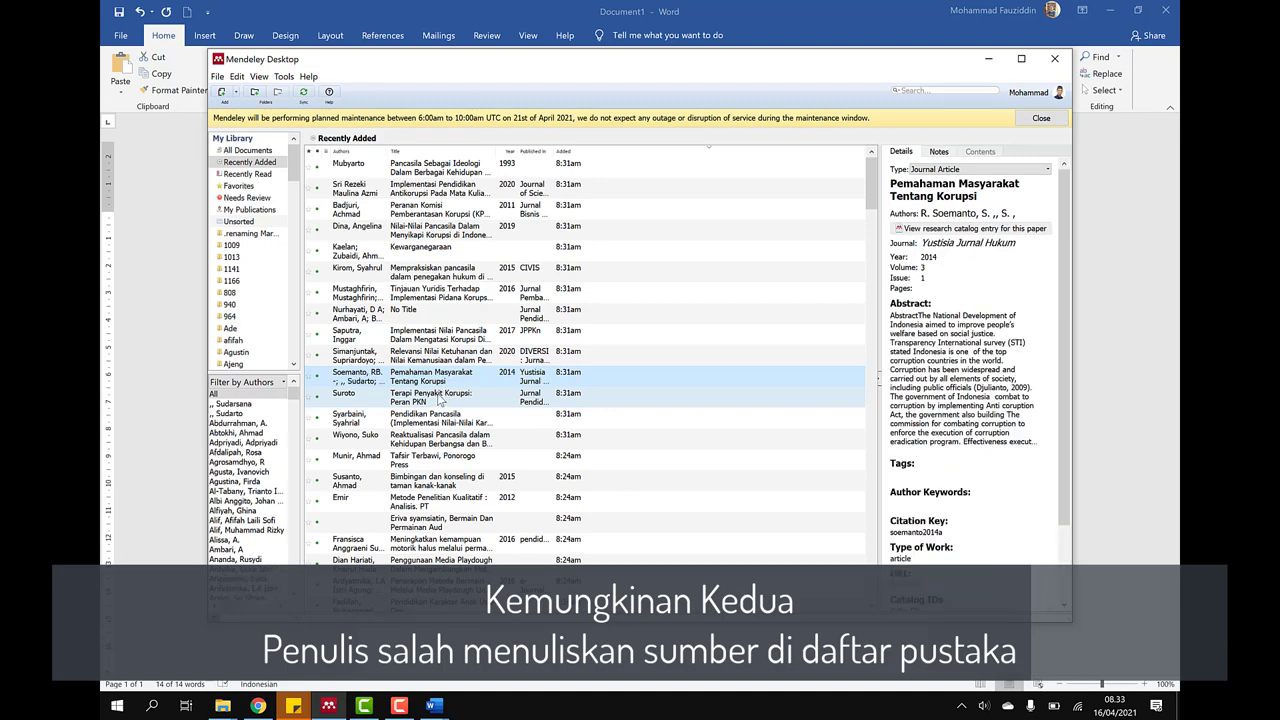
click(440, 398)
right_click(441, 399)
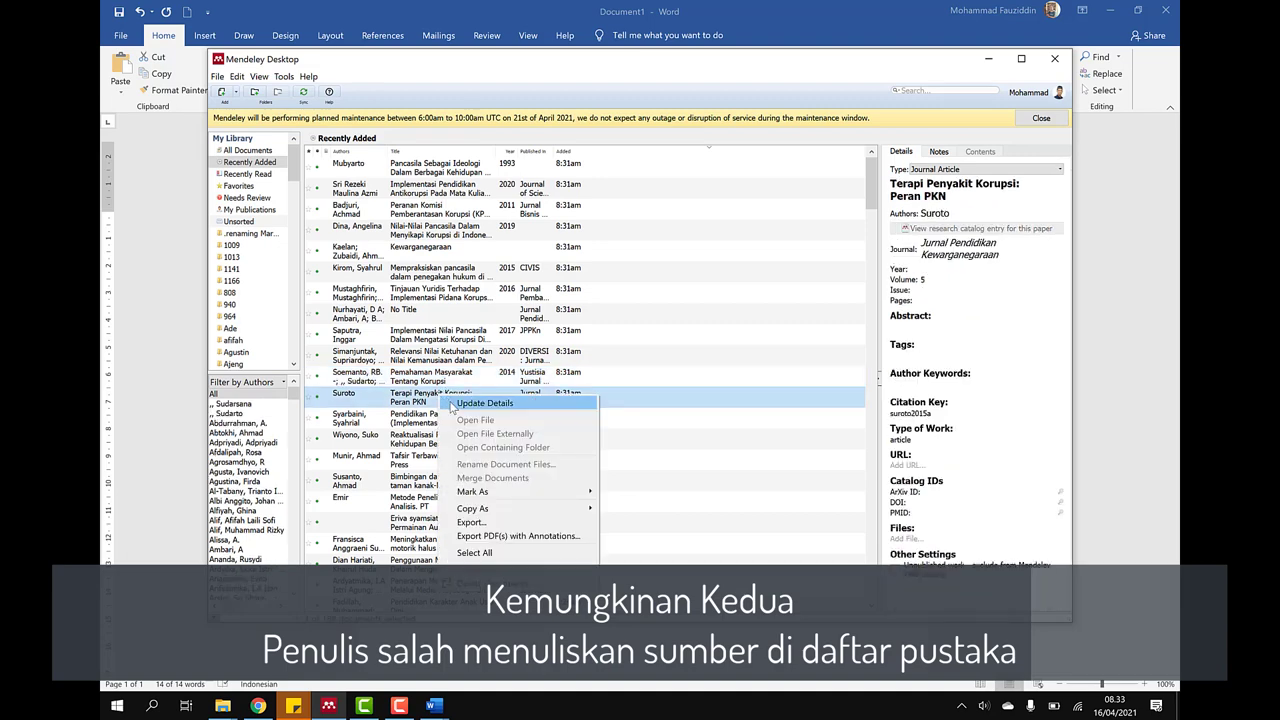
click(450, 406)
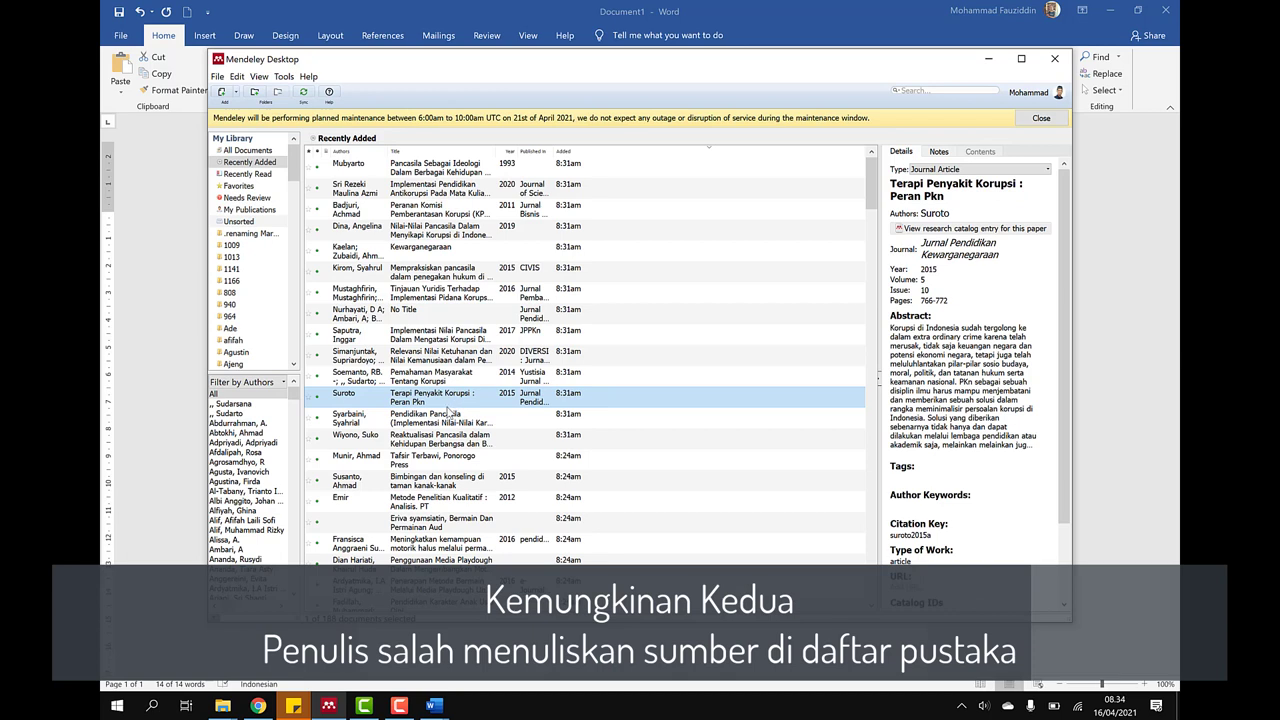
Update the Syarbaini book, then undo and reapply the Wiyono entry's catalog match.
click(448, 413)
right_click(452, 420)
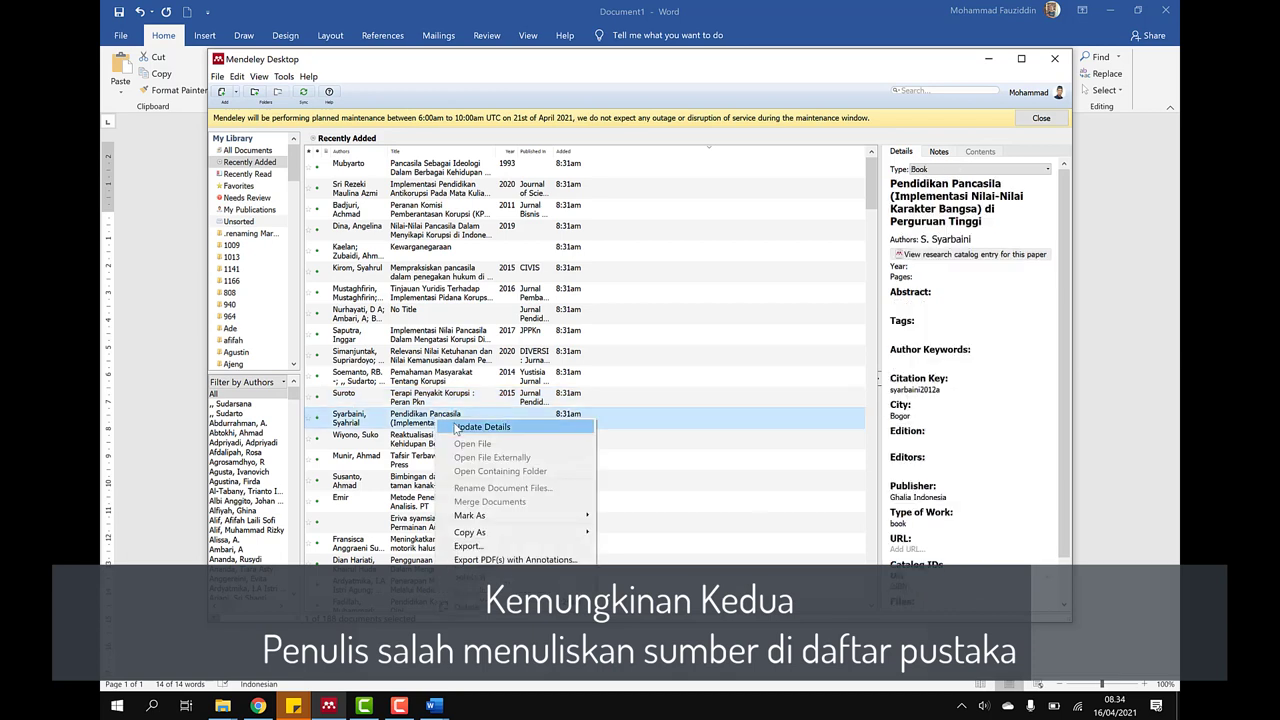
click(460, 427)
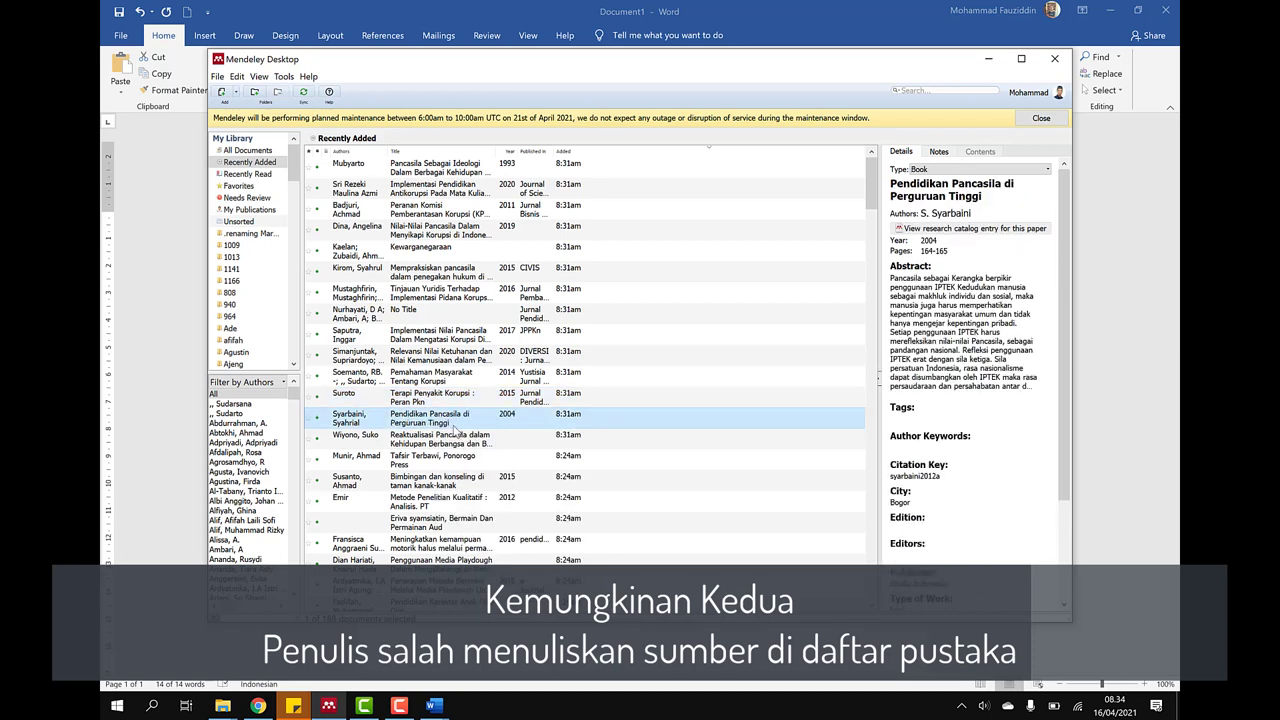
click(446, 437)
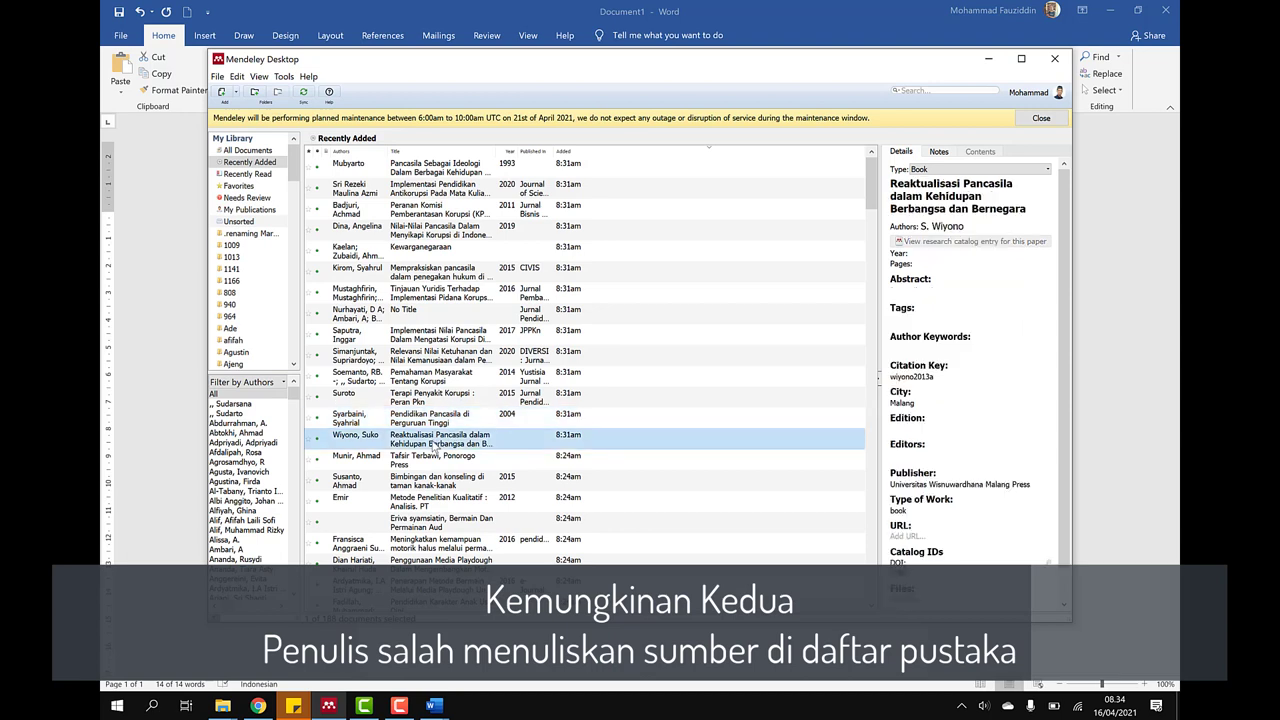
right_click(448, 443)
click(452, 451)
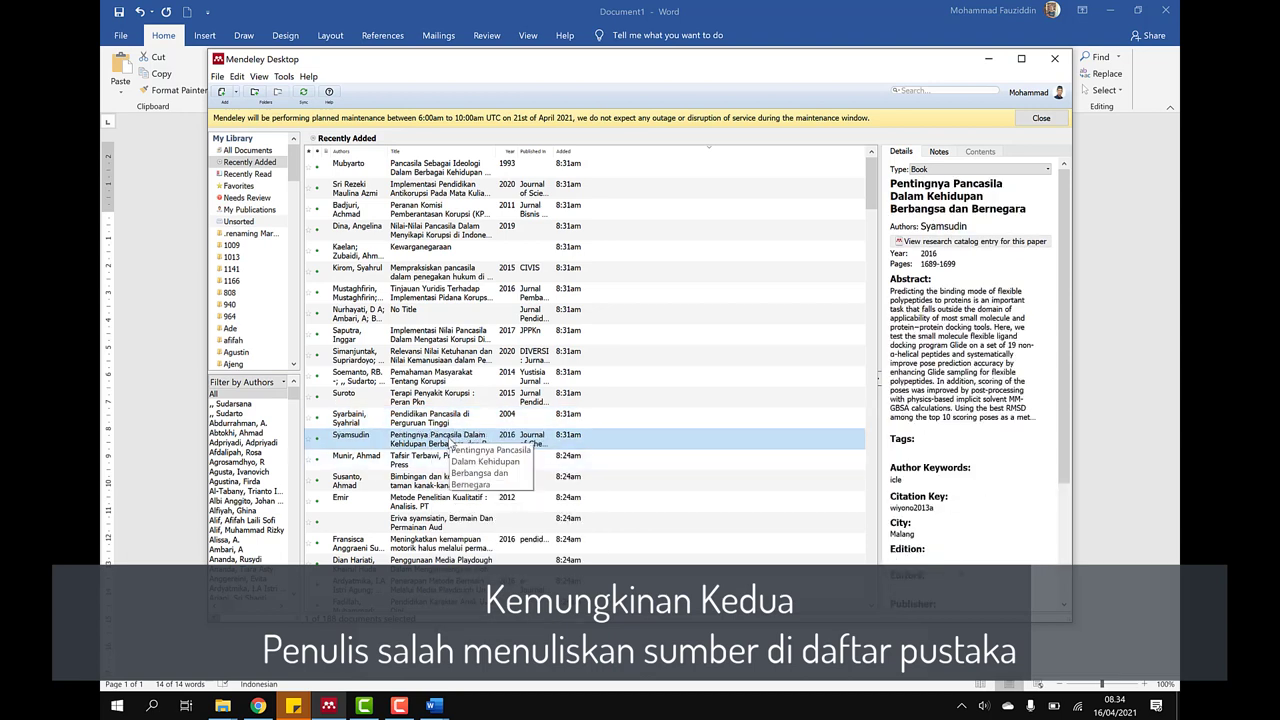
key(ctrl+z)
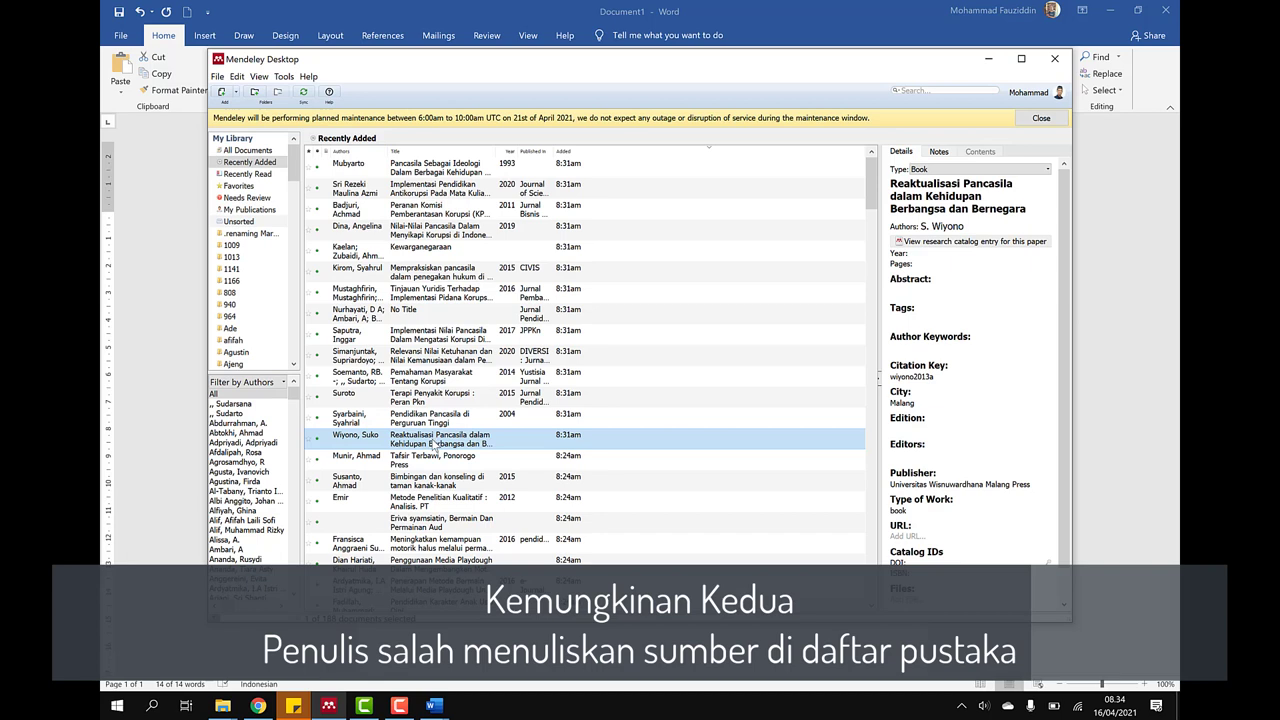
right_click(452, 446)
click(457, 451)
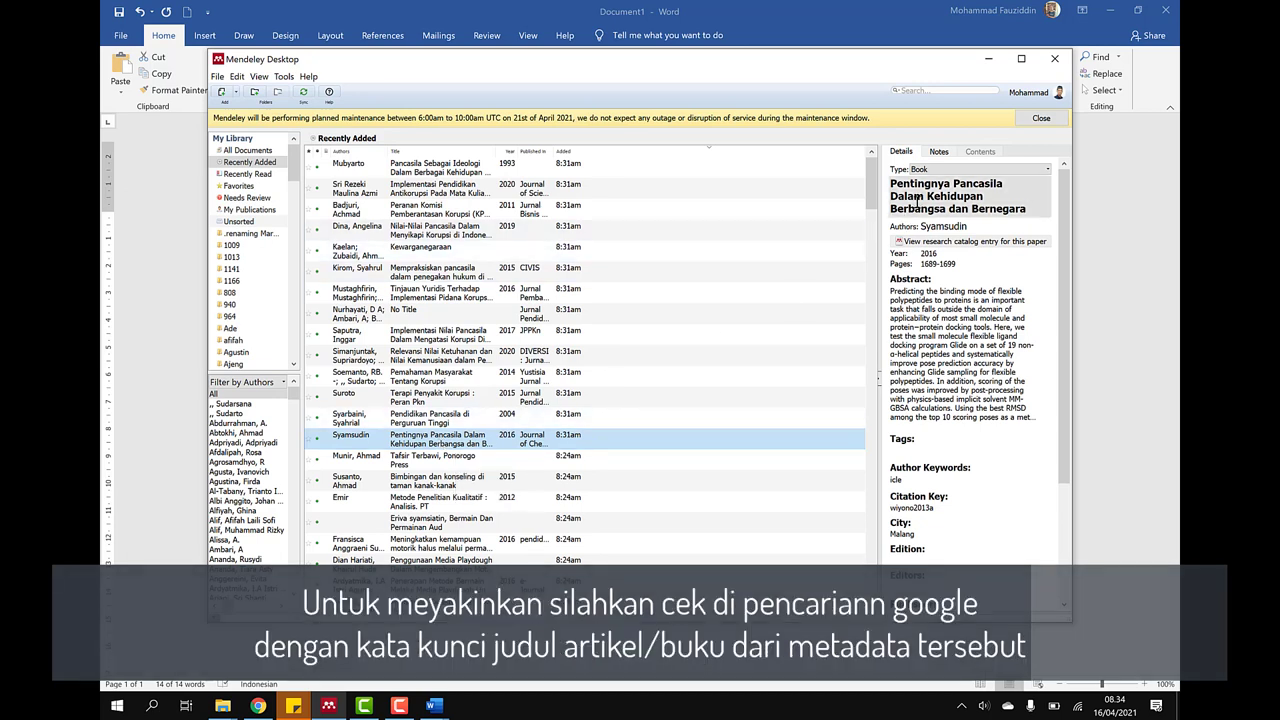
Google the title 'Pentingnya Pancasila dalam Kehidupan Berbangsa dan Bernegara' in a new Chrome tab.
click(917, 203)
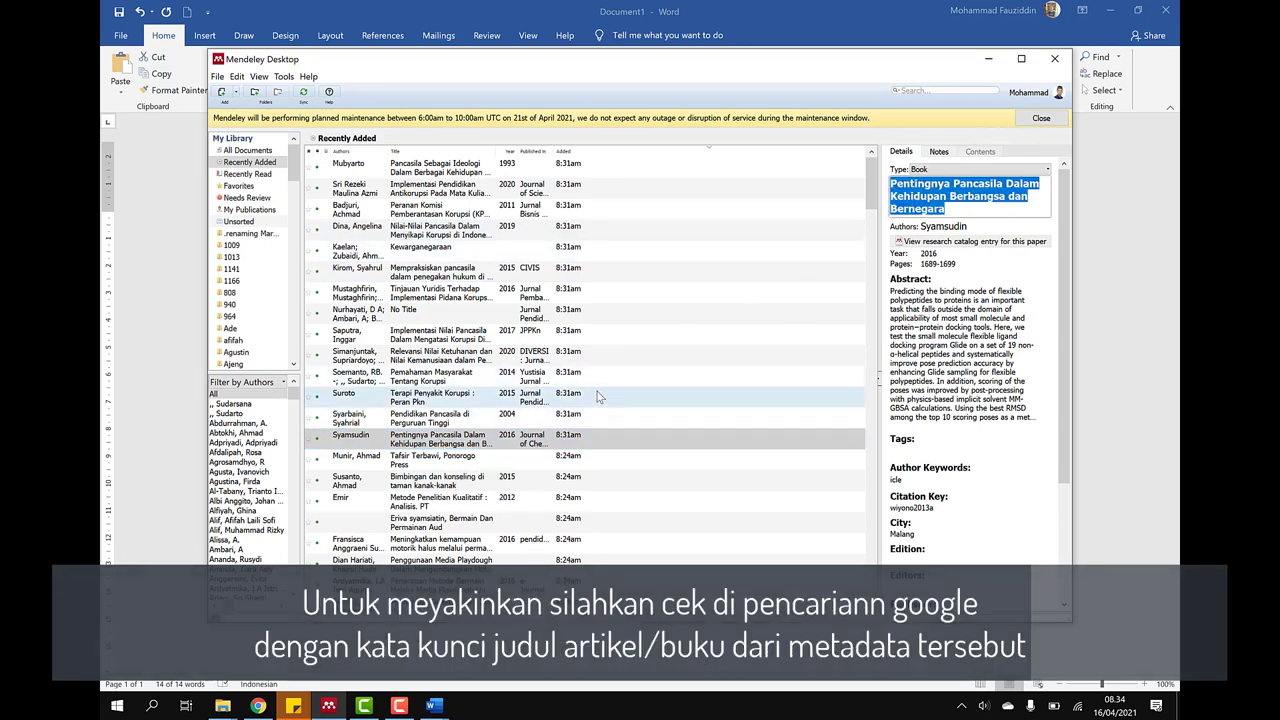
click(269, 703)
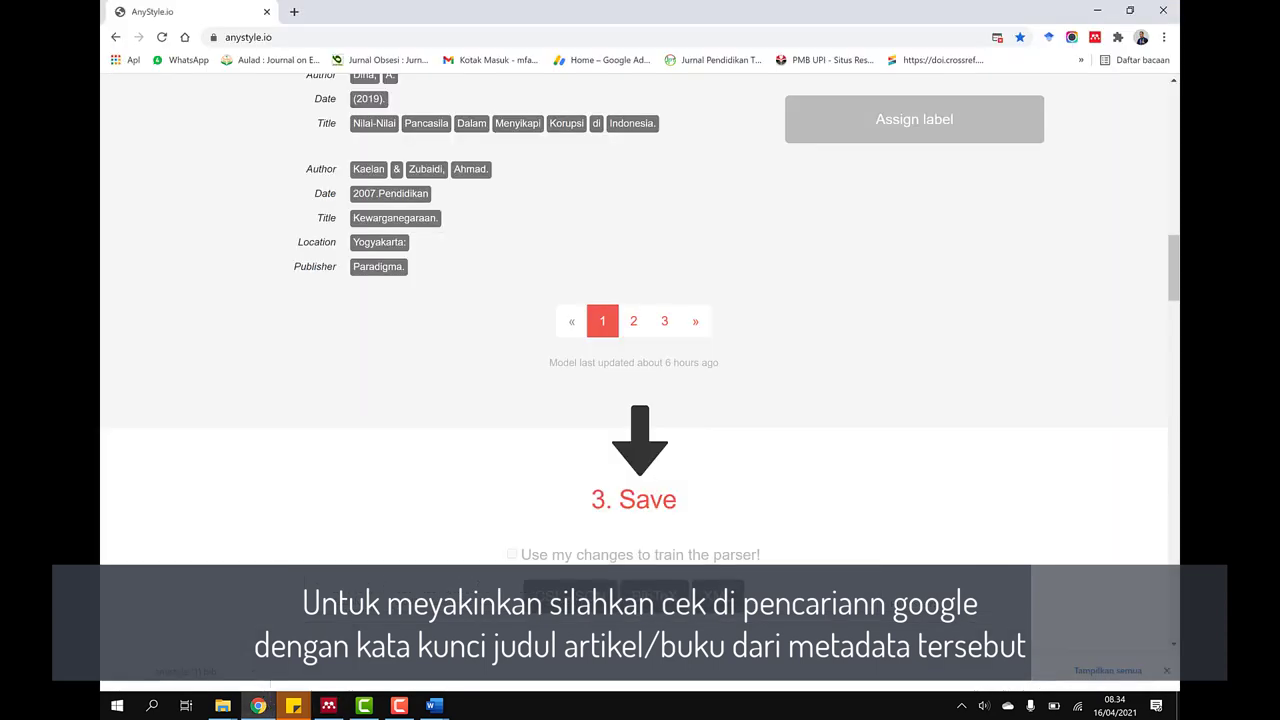
click(293, 11)
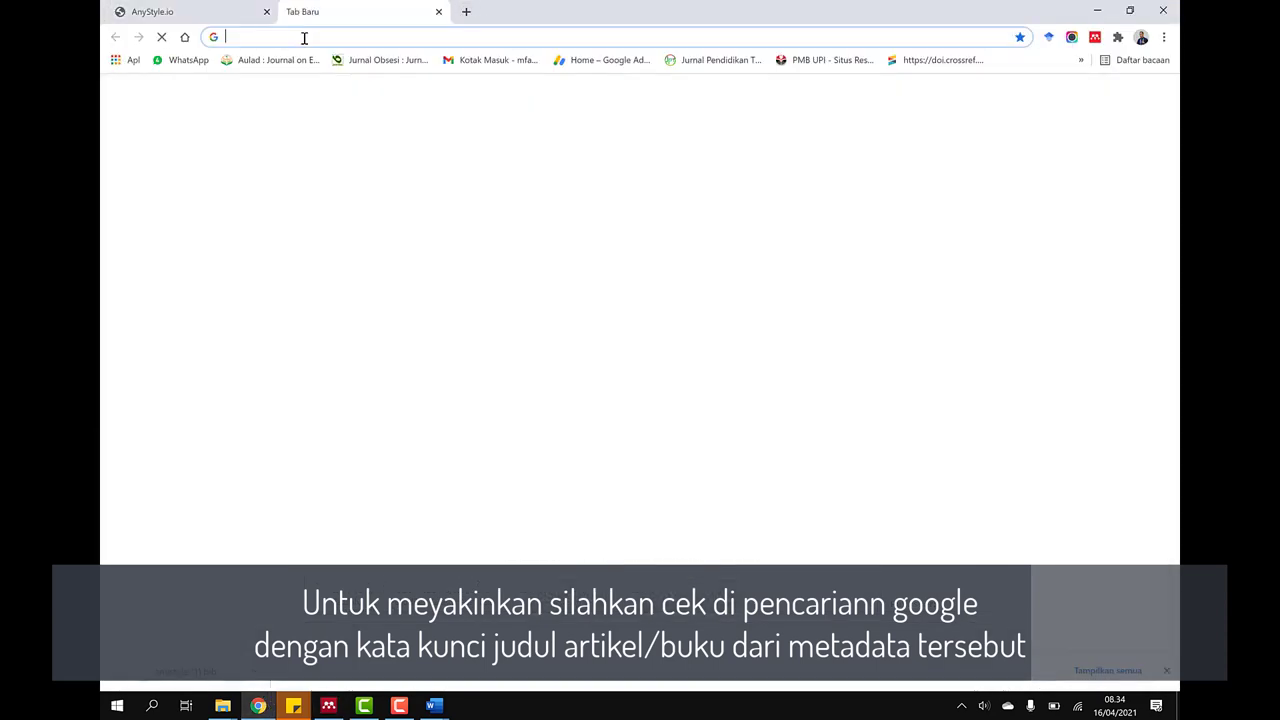
click(305, 37)
text(Pentingnya Pancasila Dalam Kehidupan Berbangsa dan Bernegara)
key(Return)
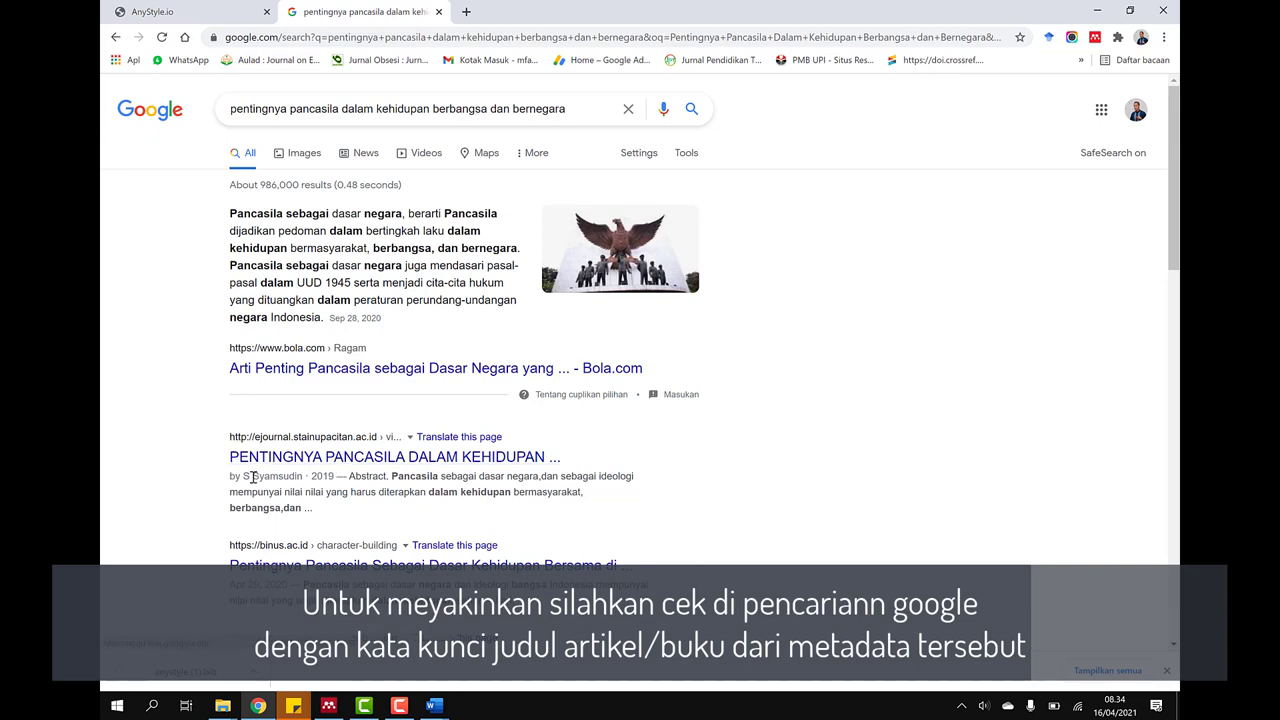
Confirm Syamsudin as the author in the search result, then return to Word.
drag(253, 475, 292, 476)
drag(294, 475, 297, 476)
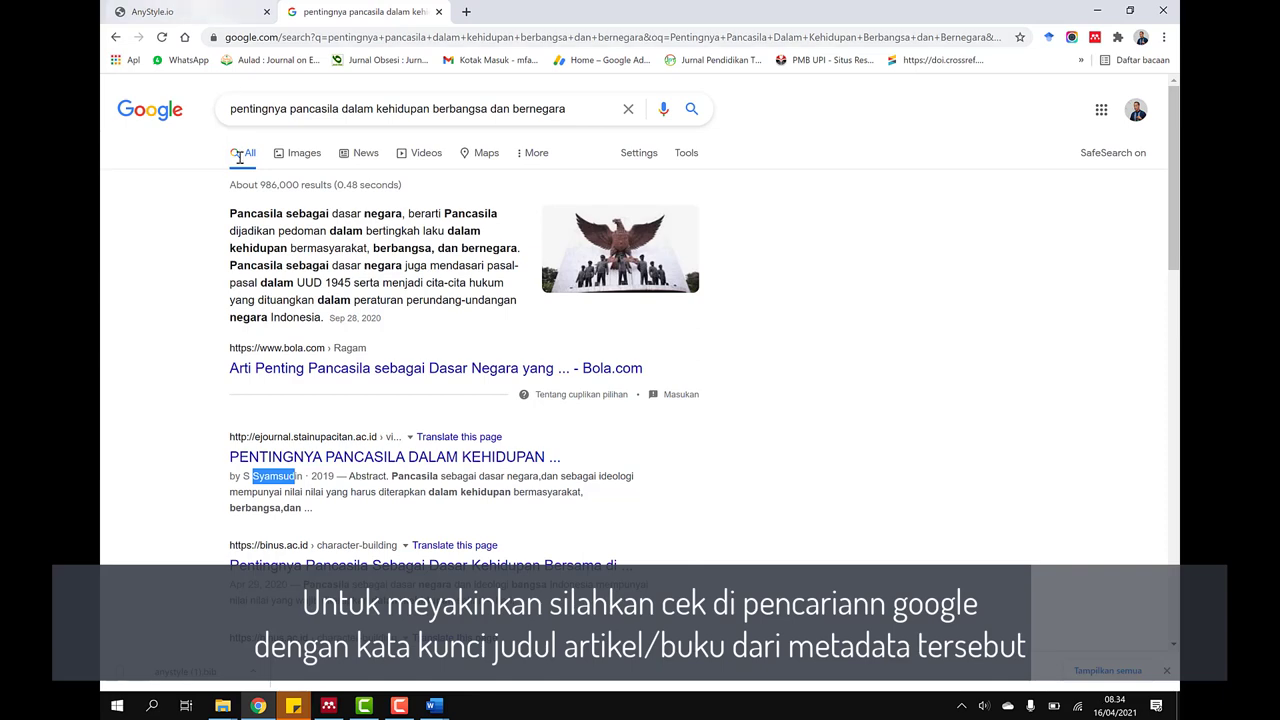
click(433, 705)
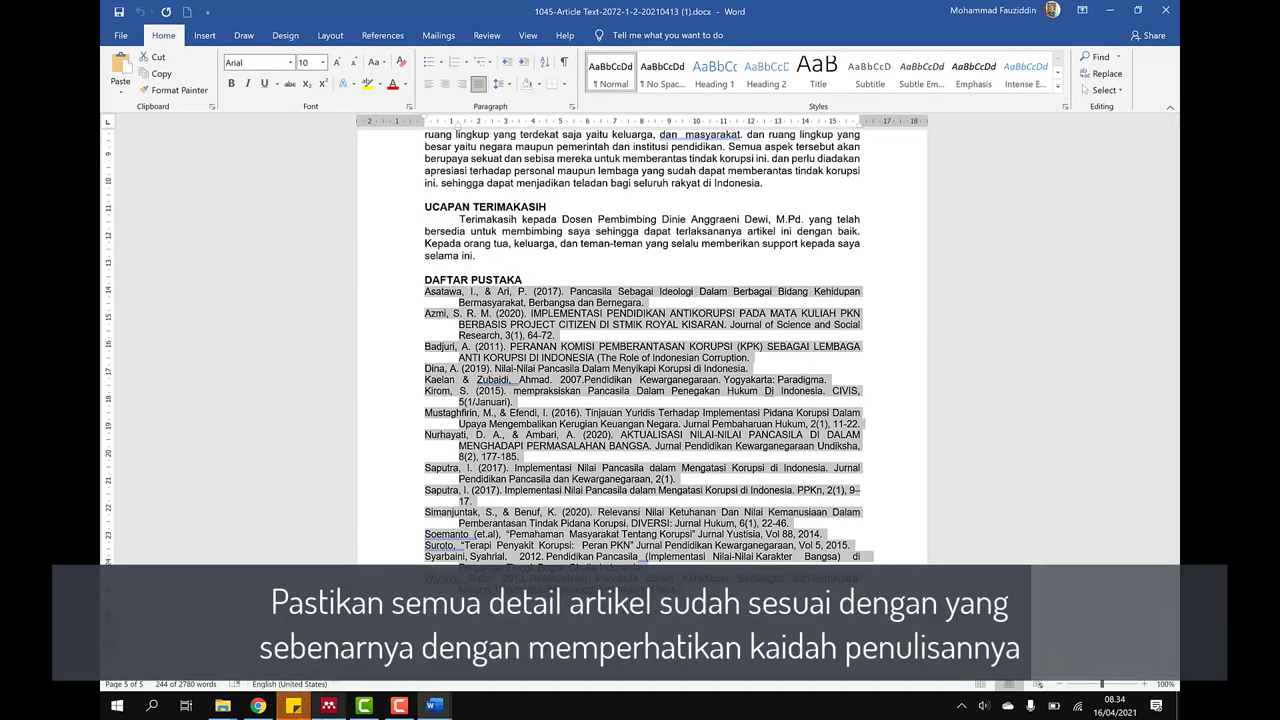
Reapply the catalog update to the Wiyono entry, keeping the Syamsudin 2016 match.
click(328, 705)
click(381, 446)
right_click(381, 446)
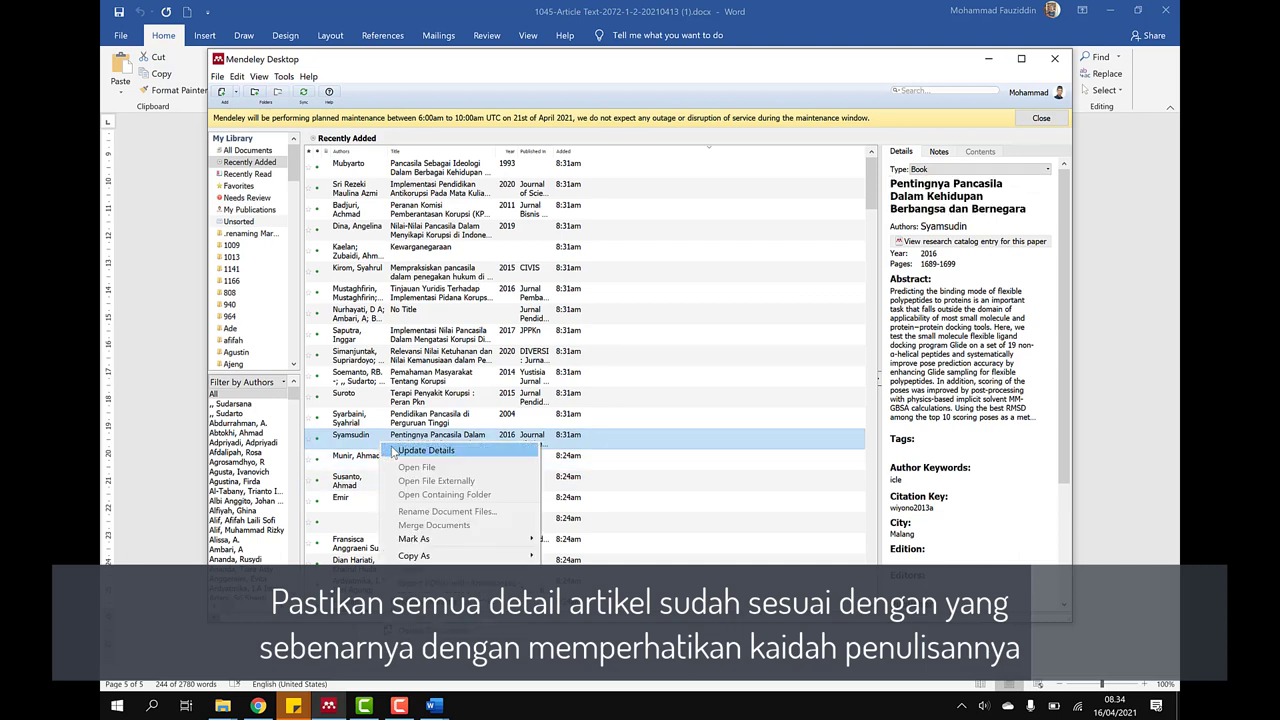
key(Escape)
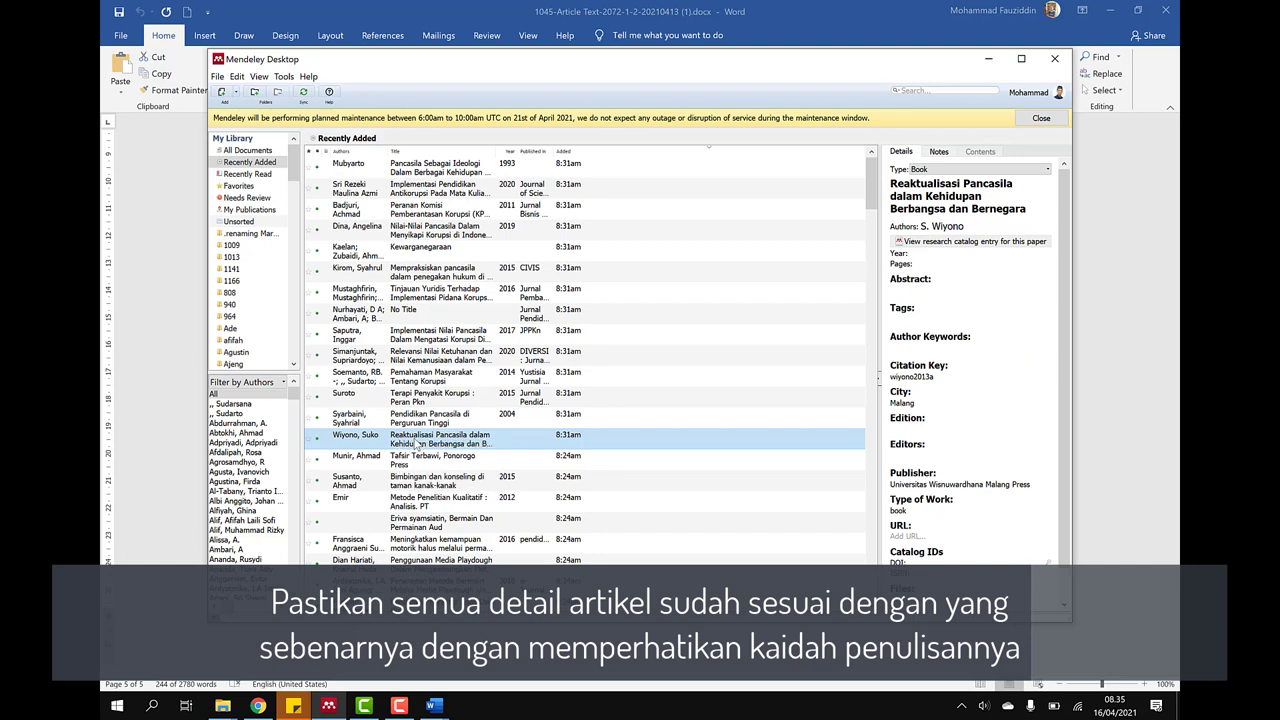
right_click(428, 441)
click(431, 451)
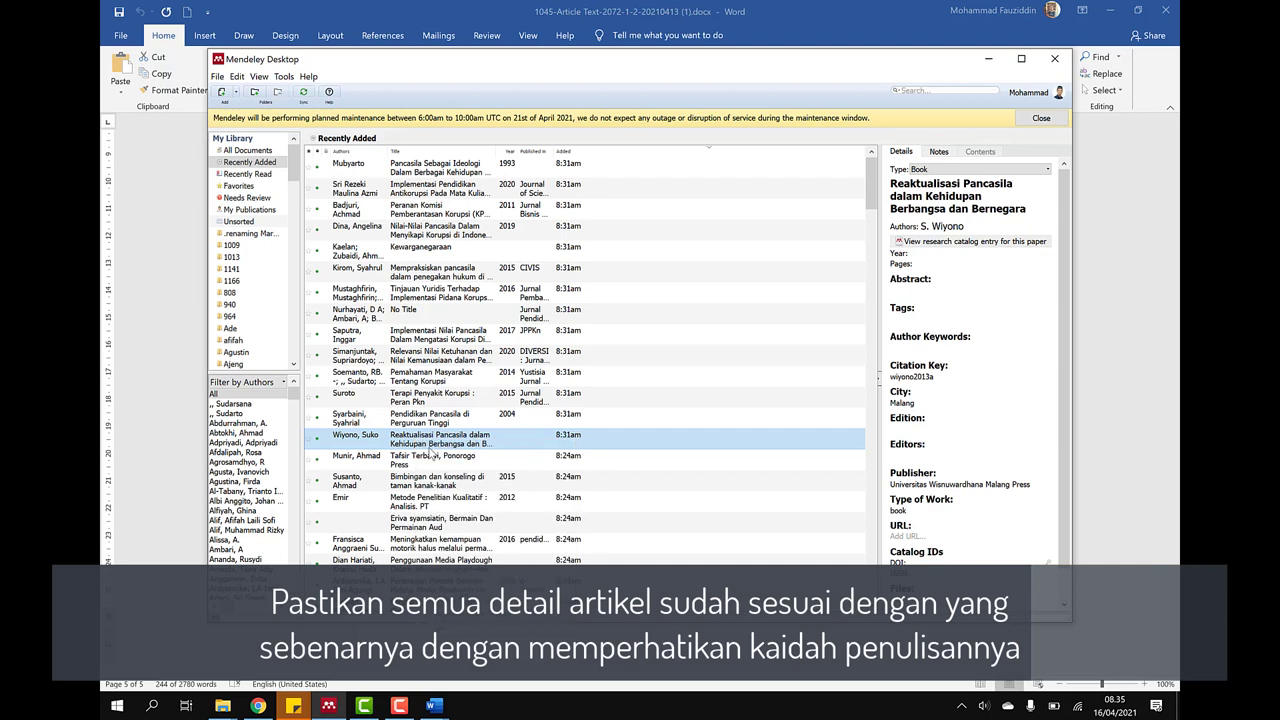
Update the Munir Tafsir Terbawi entry with catalog details.
click(424, 462)
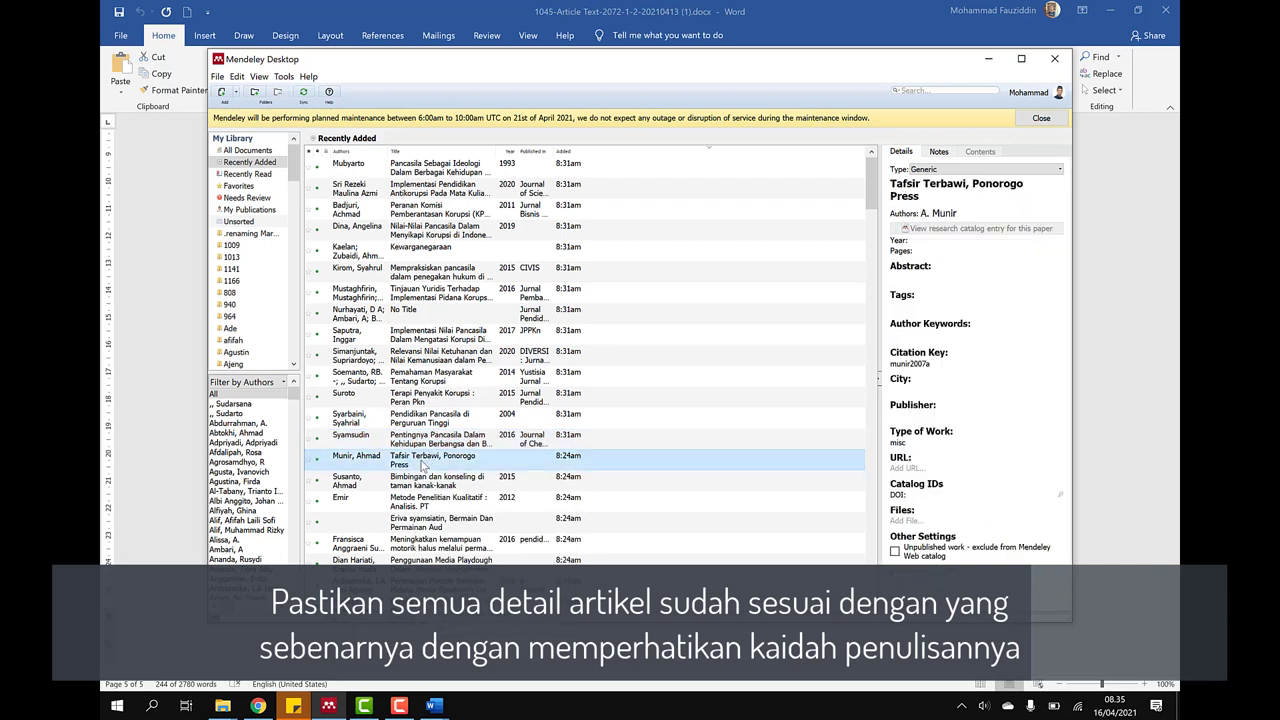
right_click(430, 463)
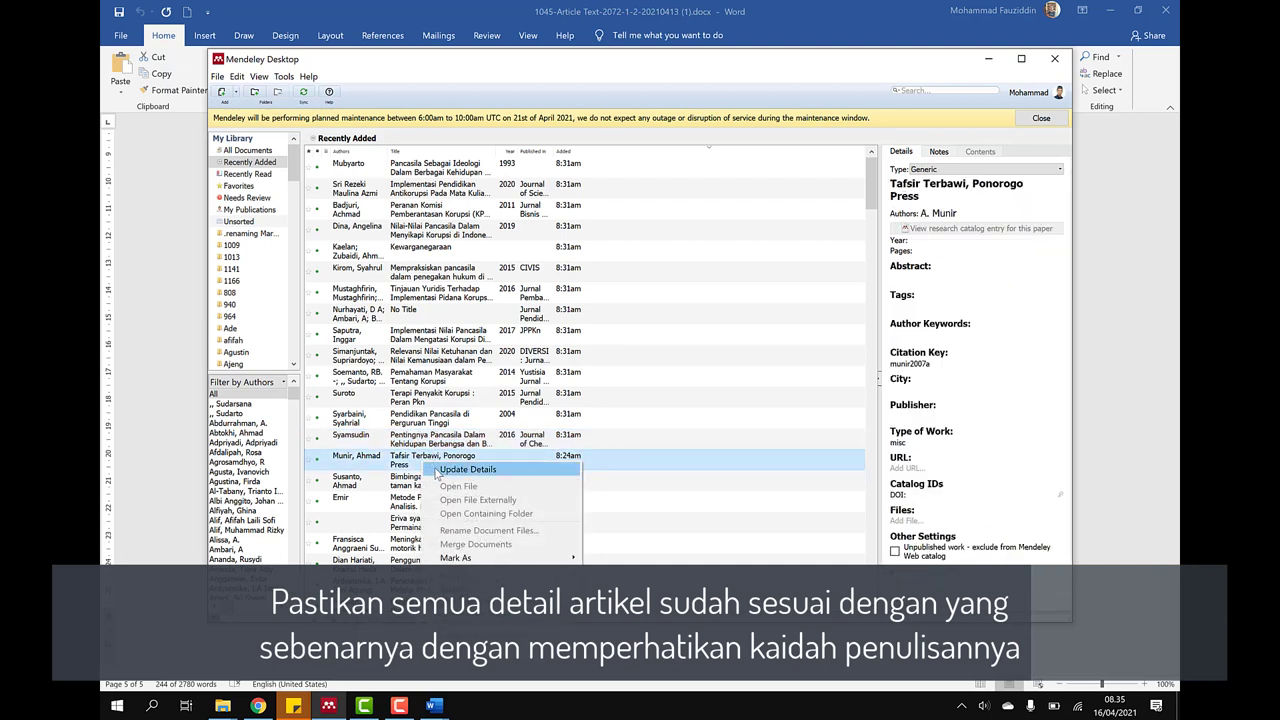
click(436, 471)
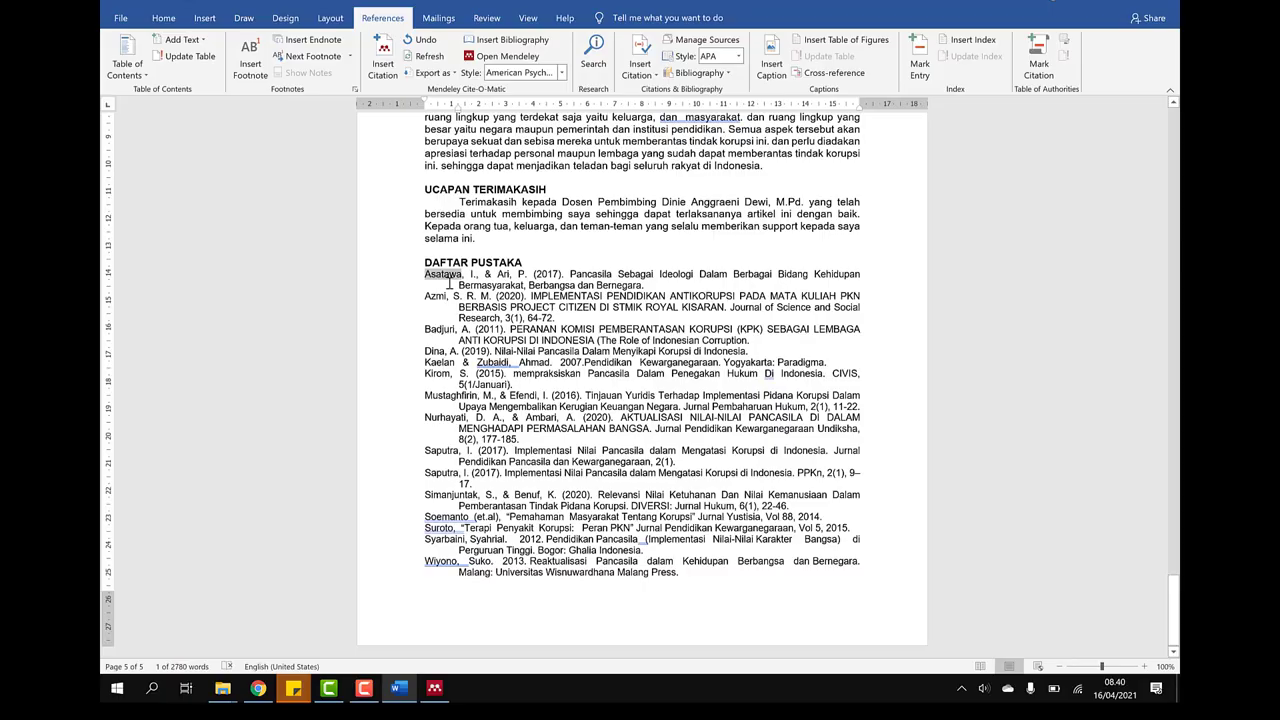
Copy the author name 'Asatawa' from the reference list.
click(458, 280)
double_click(440, 274)
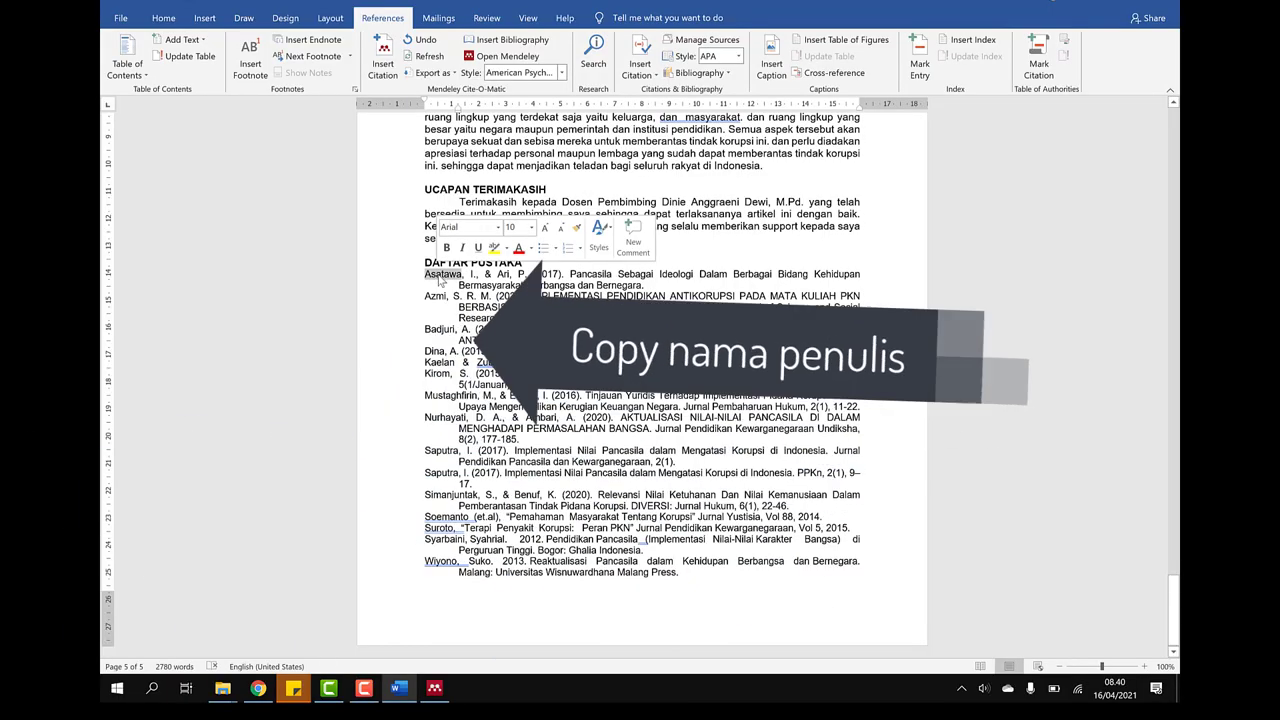
right_click(445, 280)
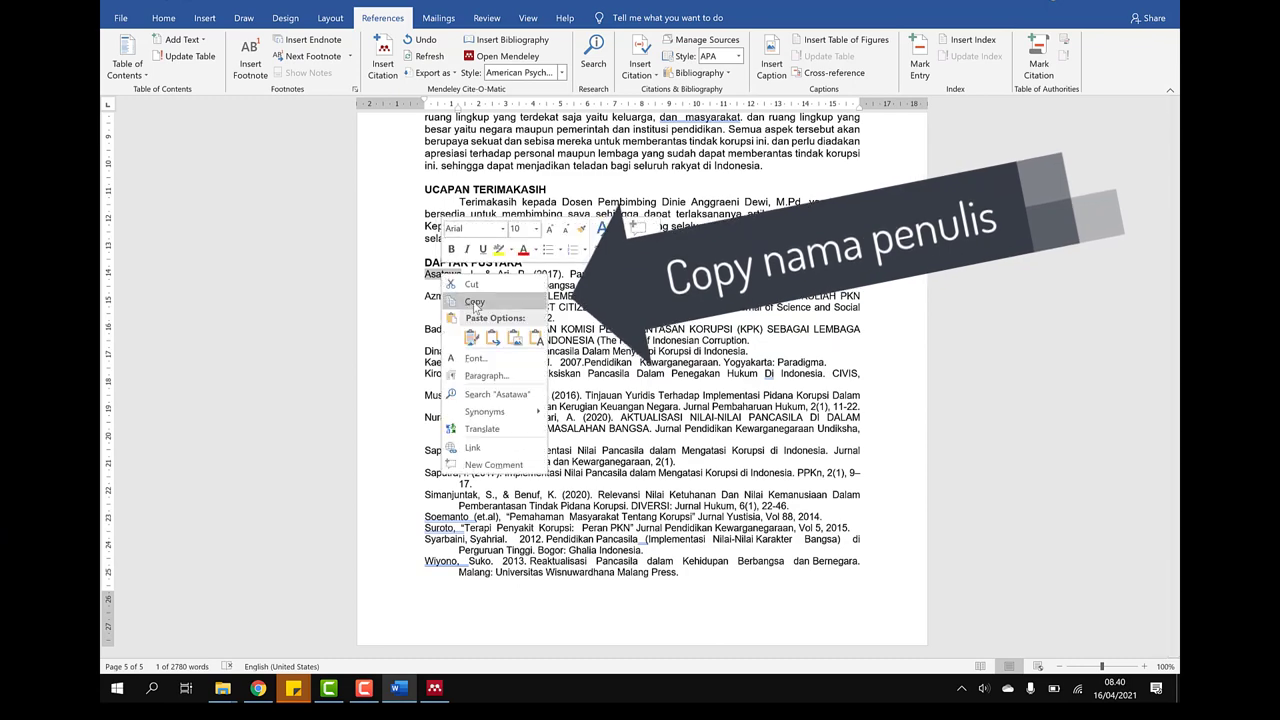
click(460, 299)
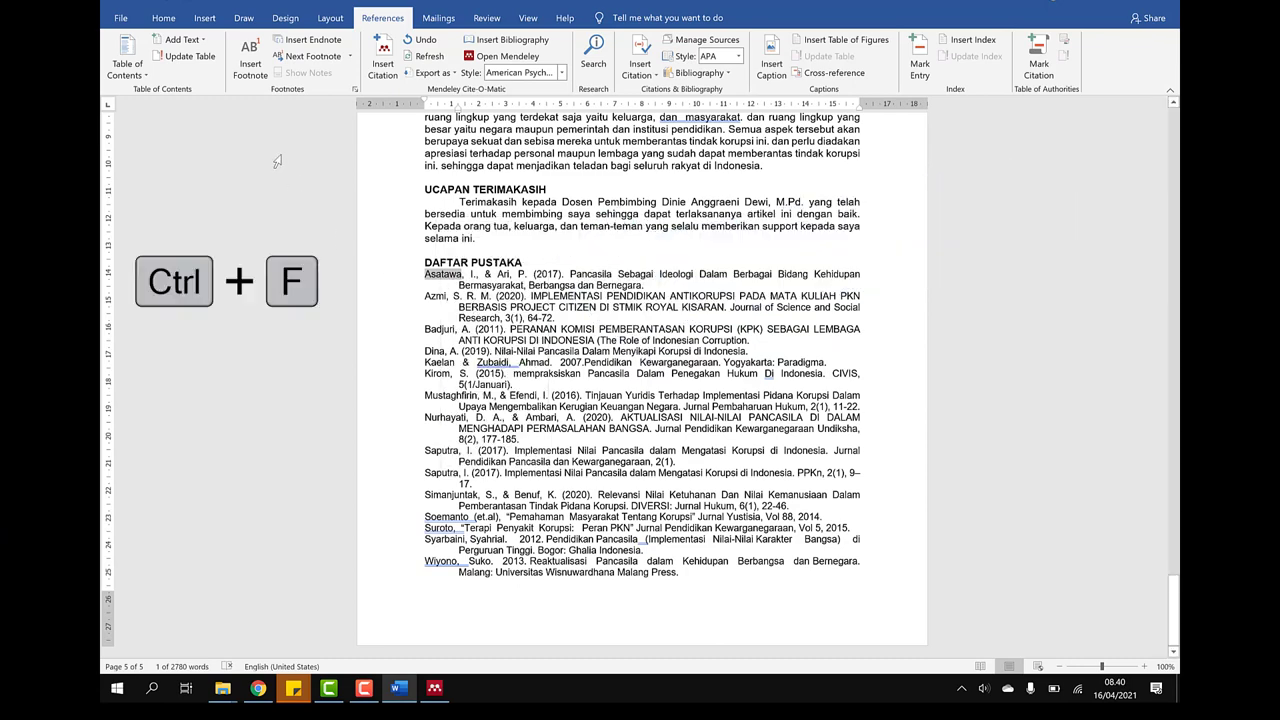
Search the article for Asatawa and place the cursor before the (Asatawa, 2017) sentence's period.
key(ctrl+f)
key(ctrl+v)
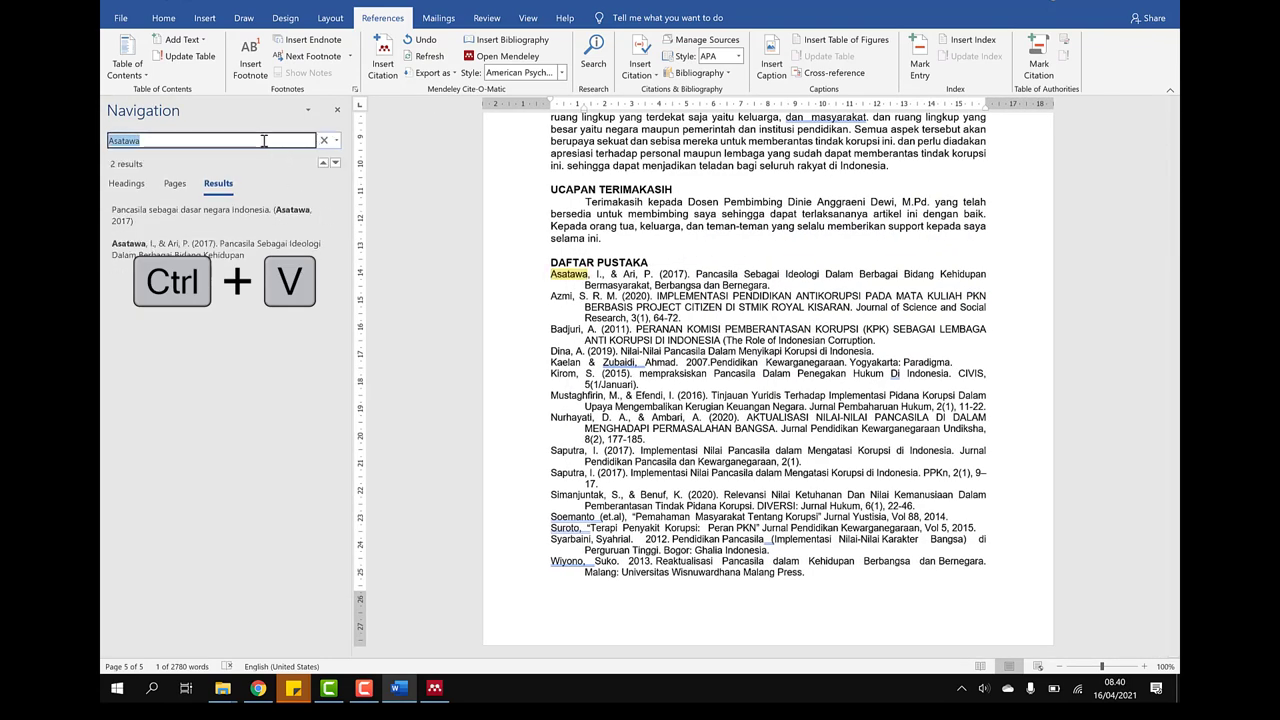
click(228, 220)
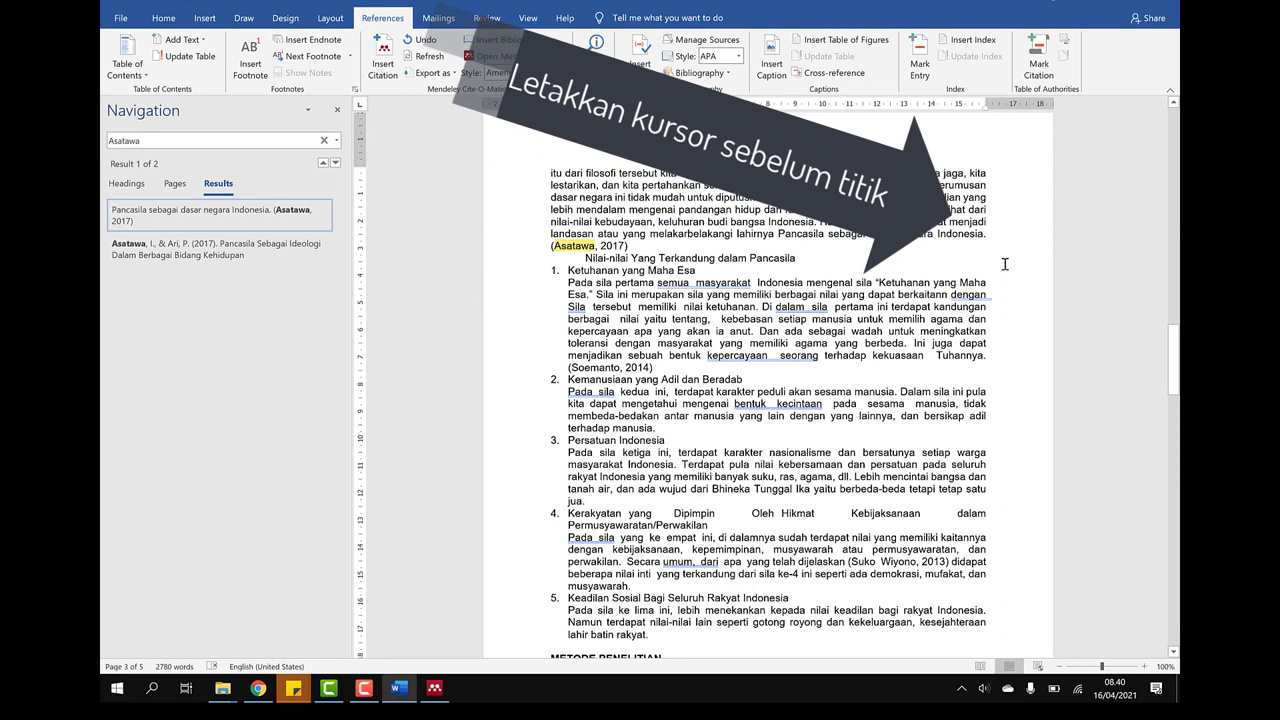
click(983, 233)
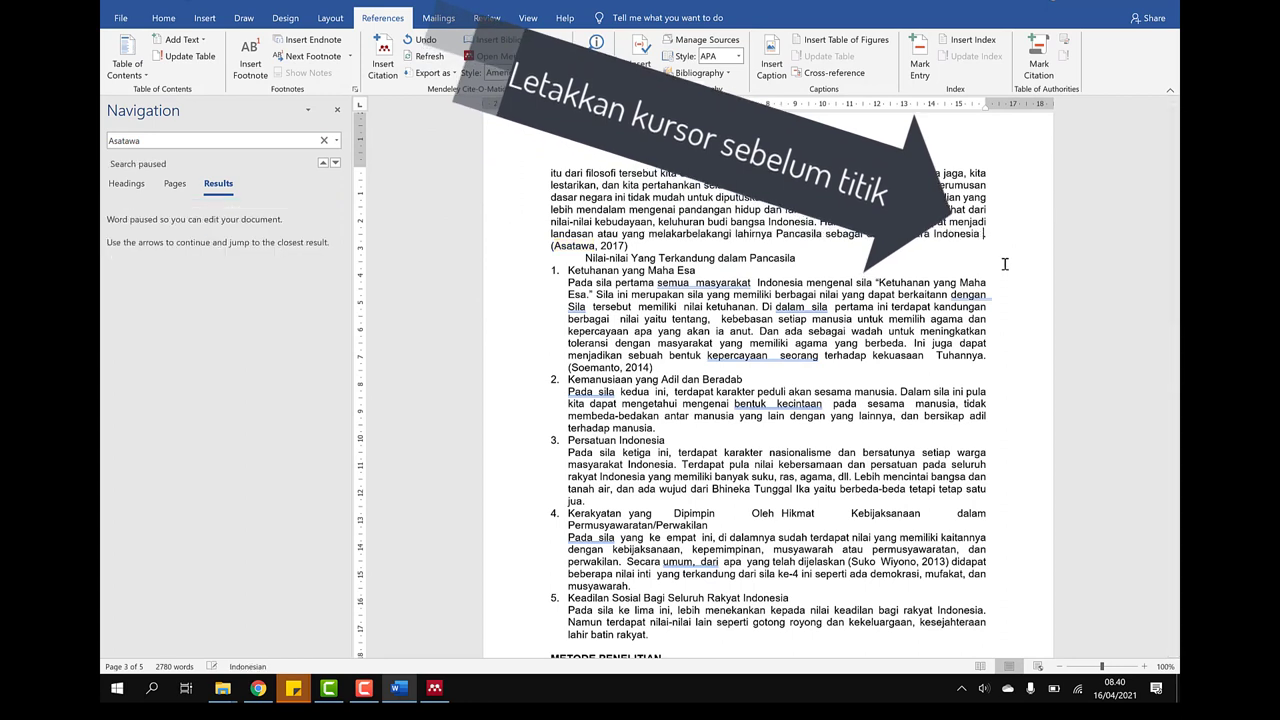
Cite the 2017 Asatawa book from Mendeley on page 3 and start deleting the manual citation.
click(384, 66)
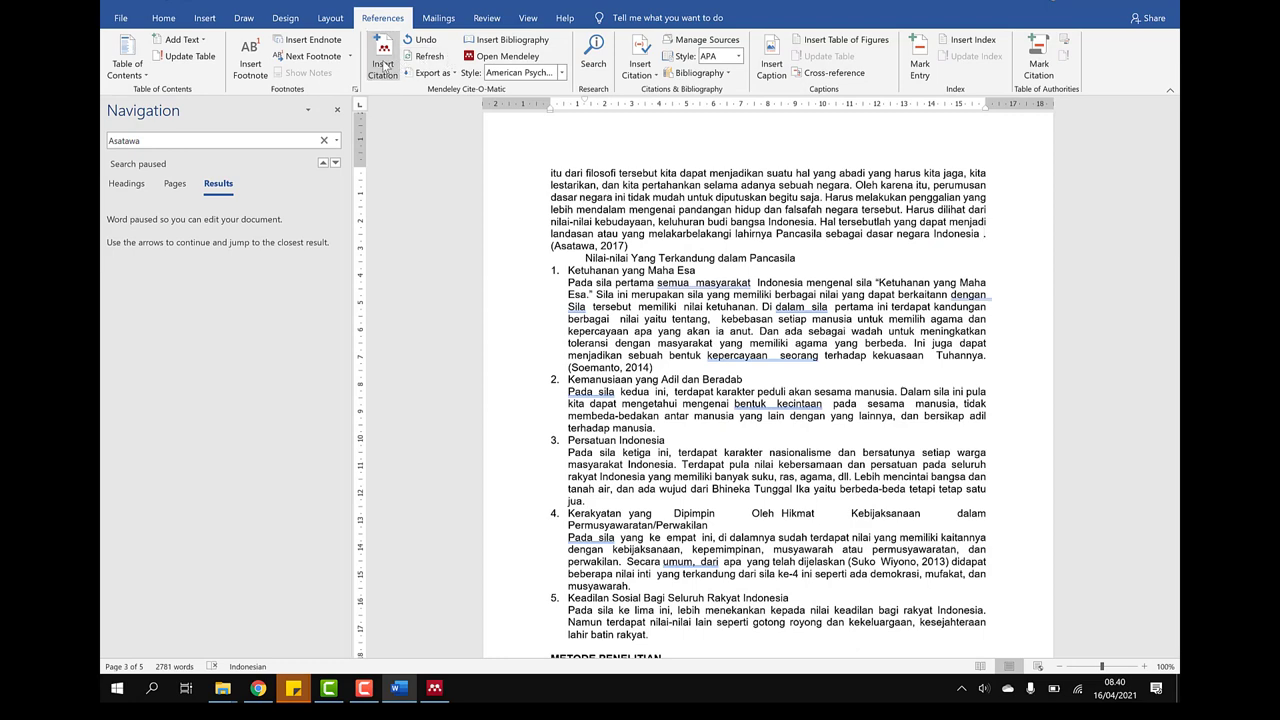
click(1022, 272)
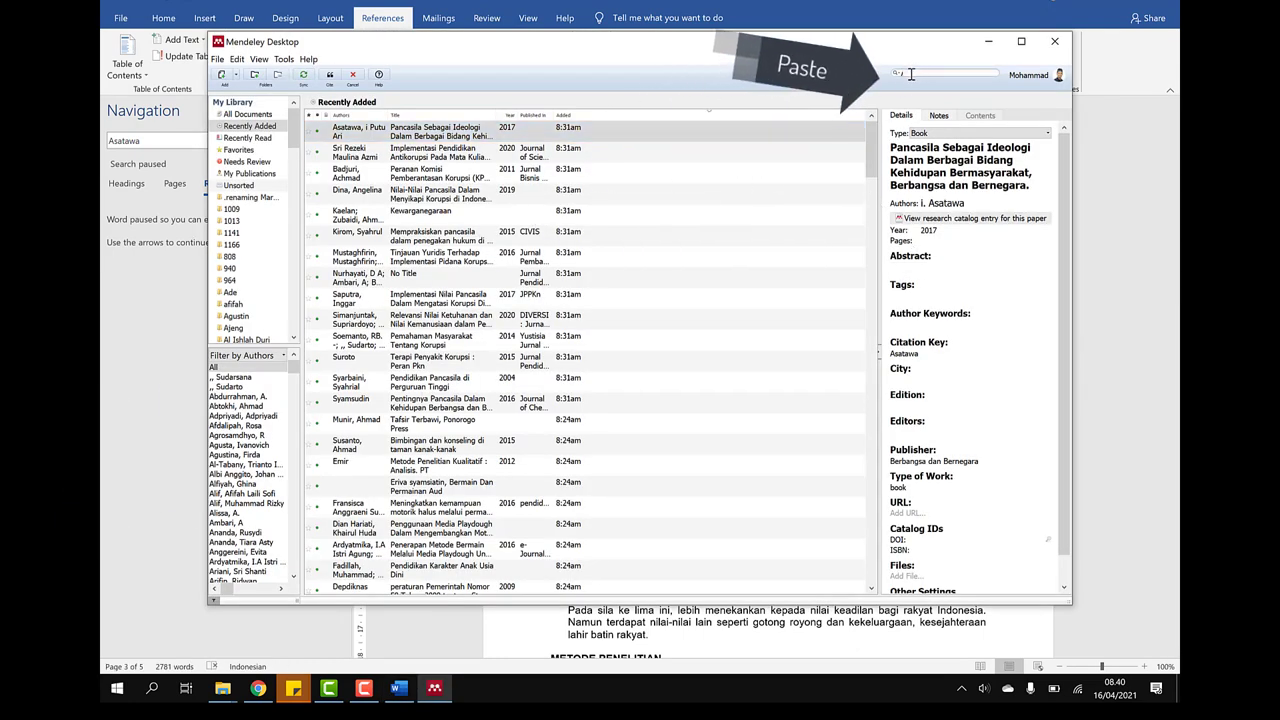
key(ctrl+v)
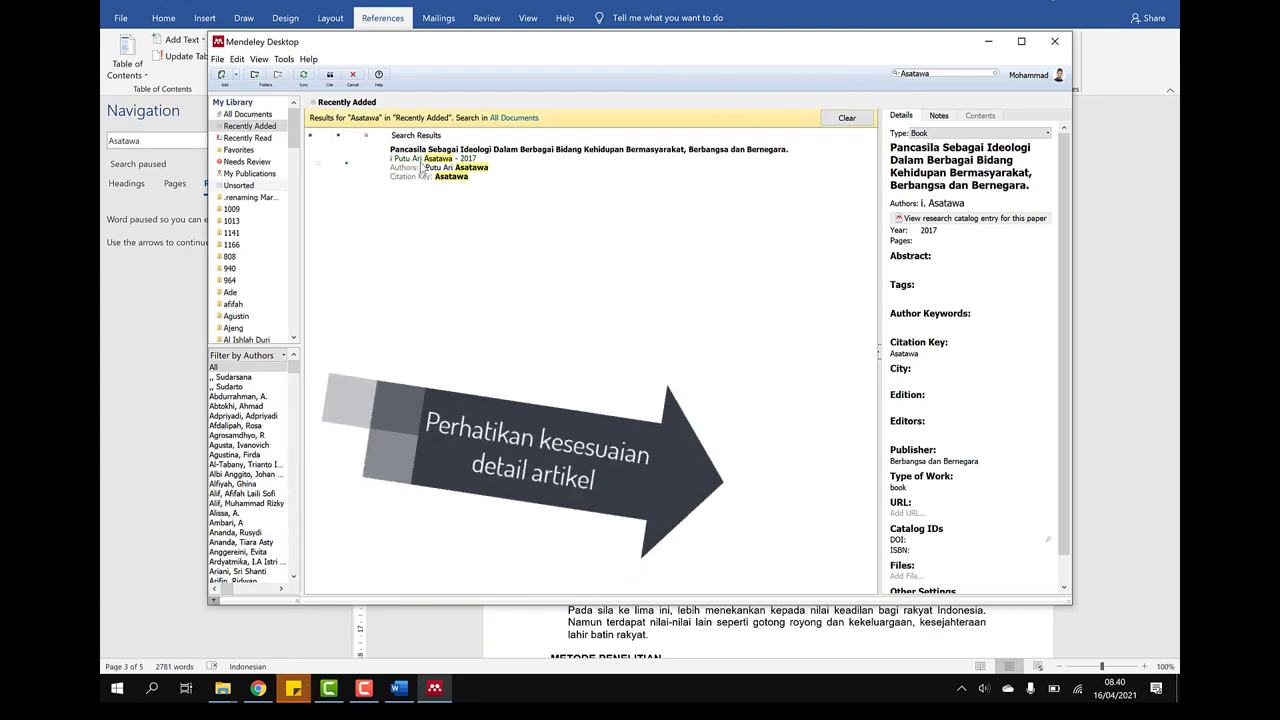
click(424, 167)
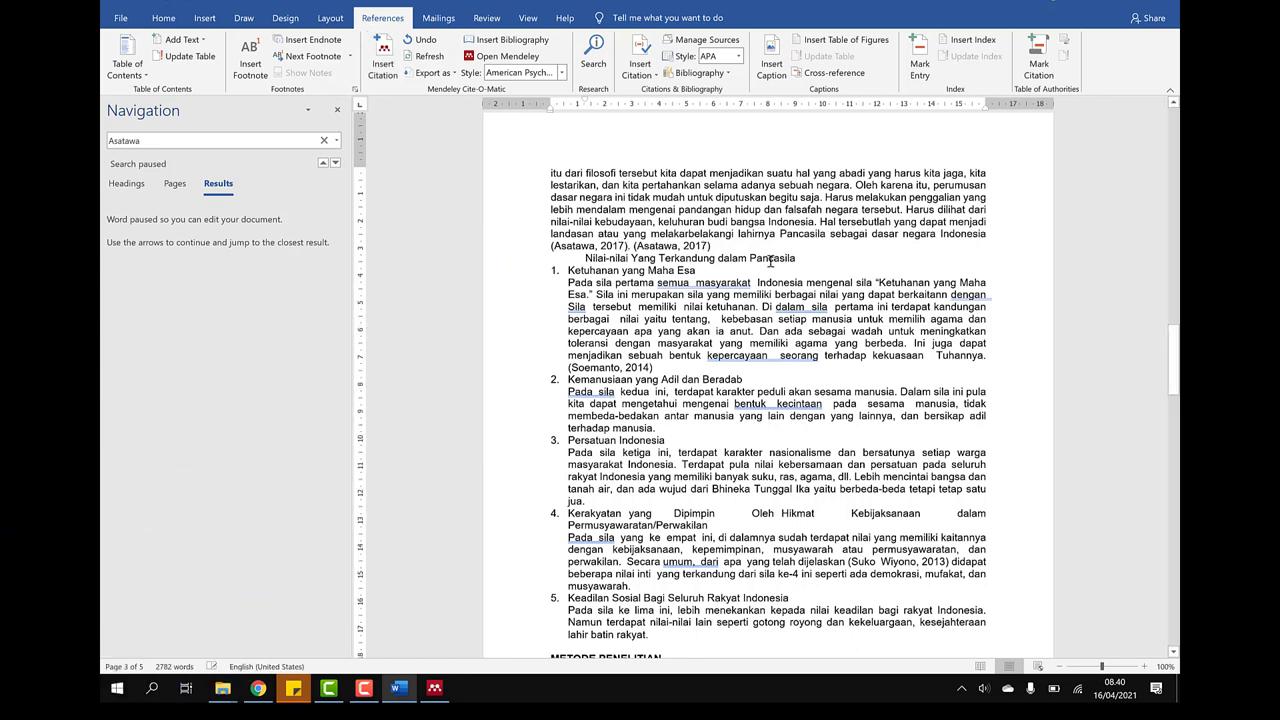
key(BackSpace)
key(BackSpace)
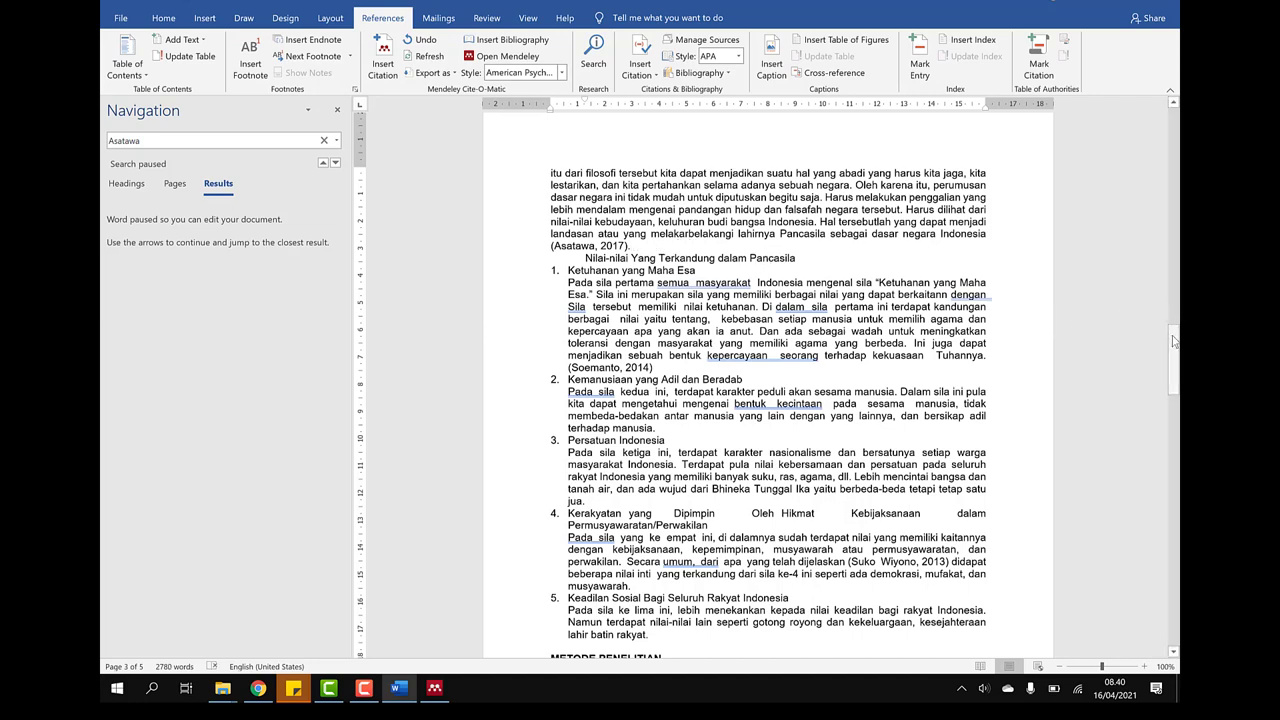
Delete the leftover manual Asatawa citation and insert a Mendeley bibliography under DAFTAR PUSTAKA.
drag(1175, 341, 1139, 560)
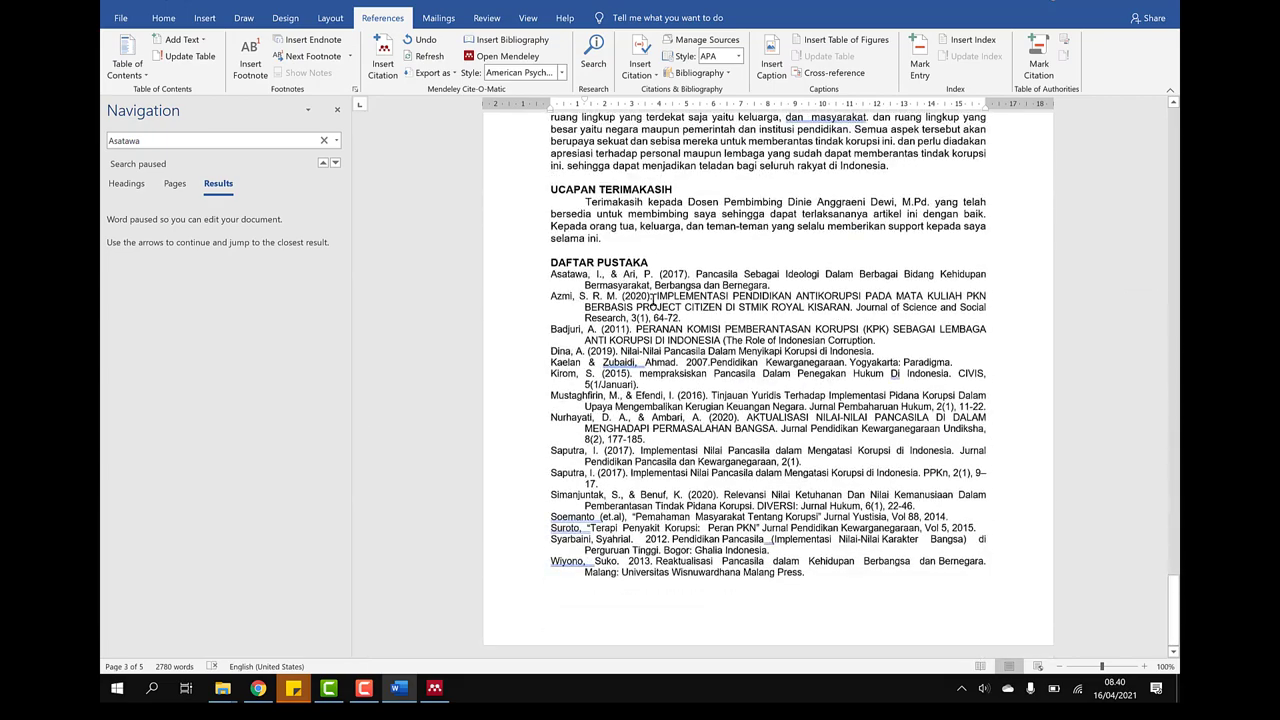
key(Return)
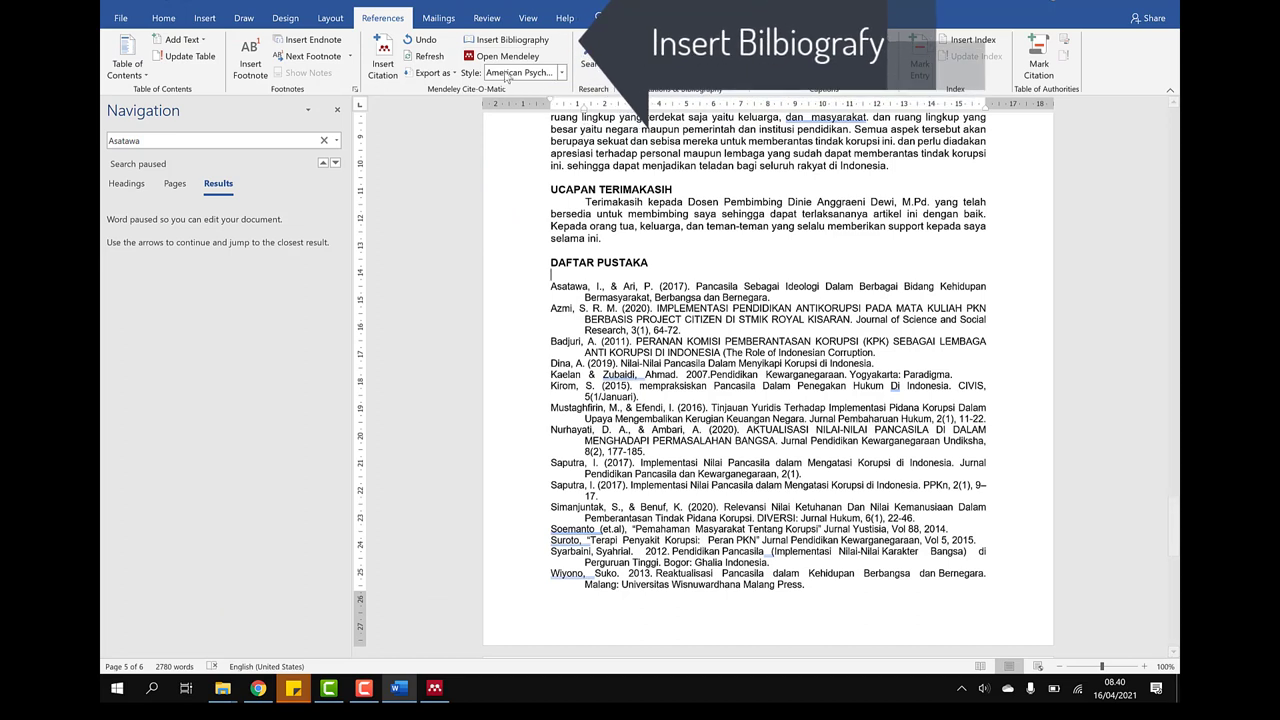
click(497, 40)
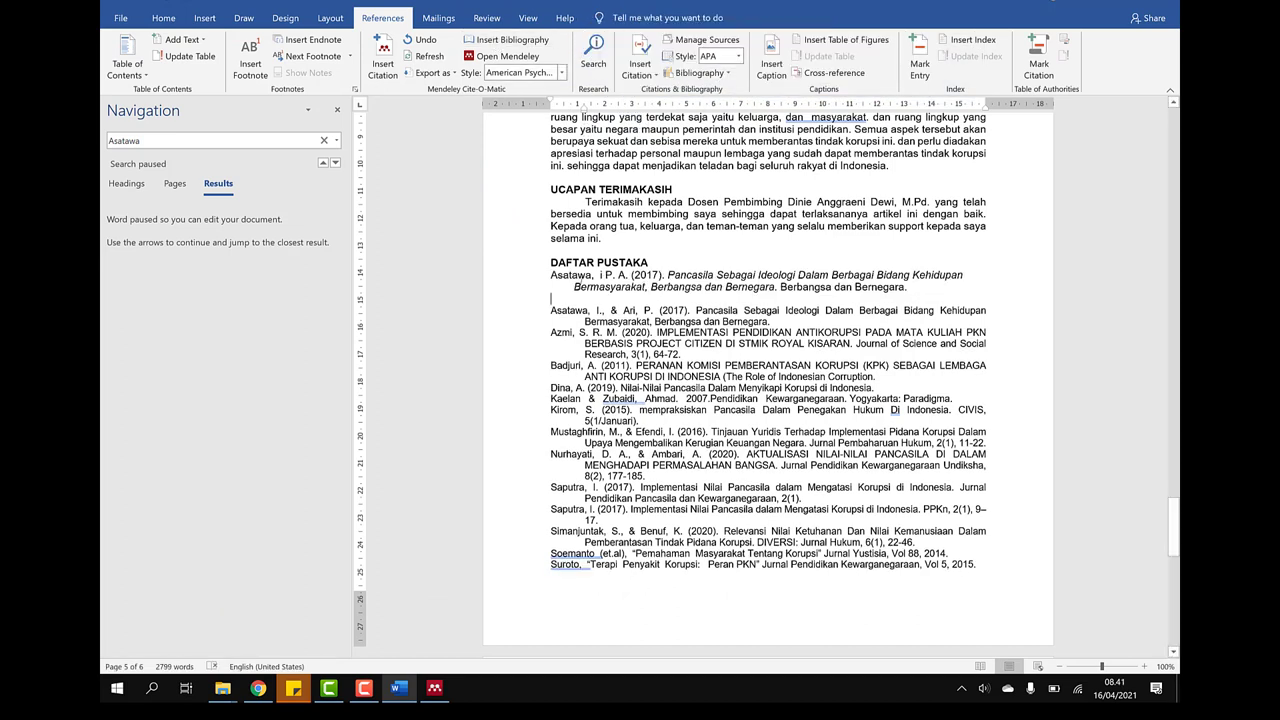
Delete the old manual Asatawa entry below the generated bibliography.
click(576, 278)
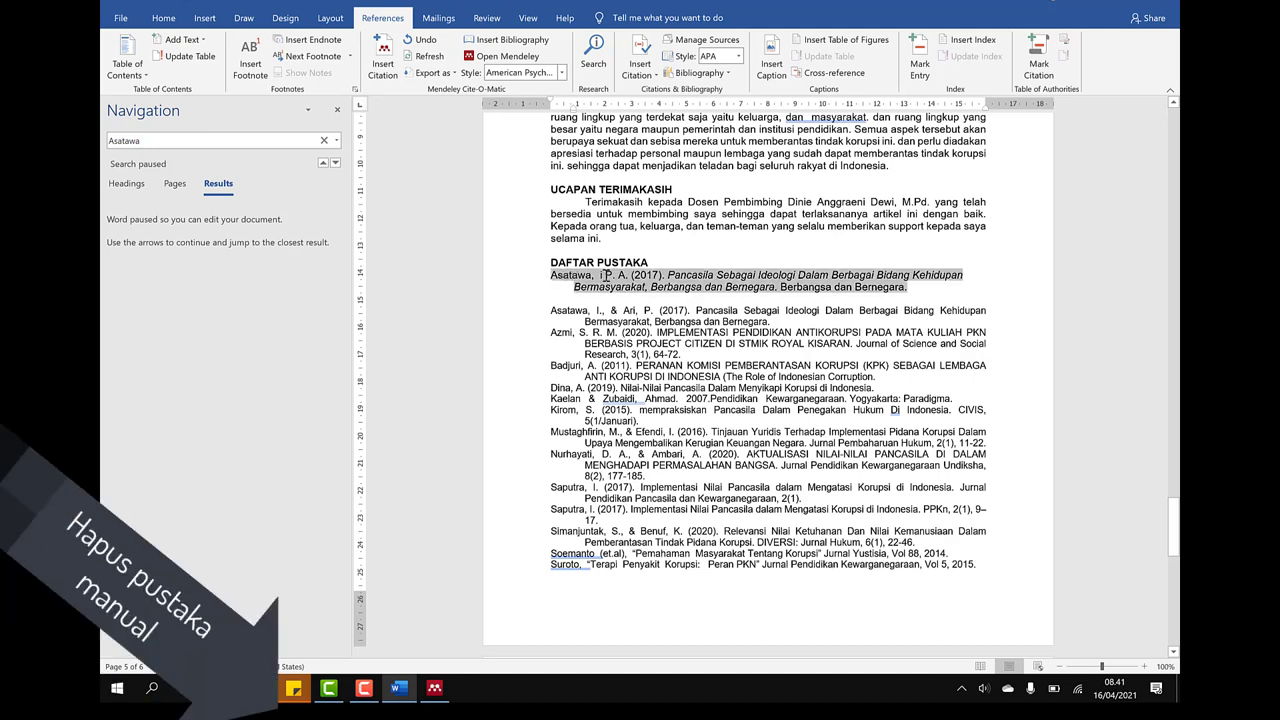
click(547, 310)
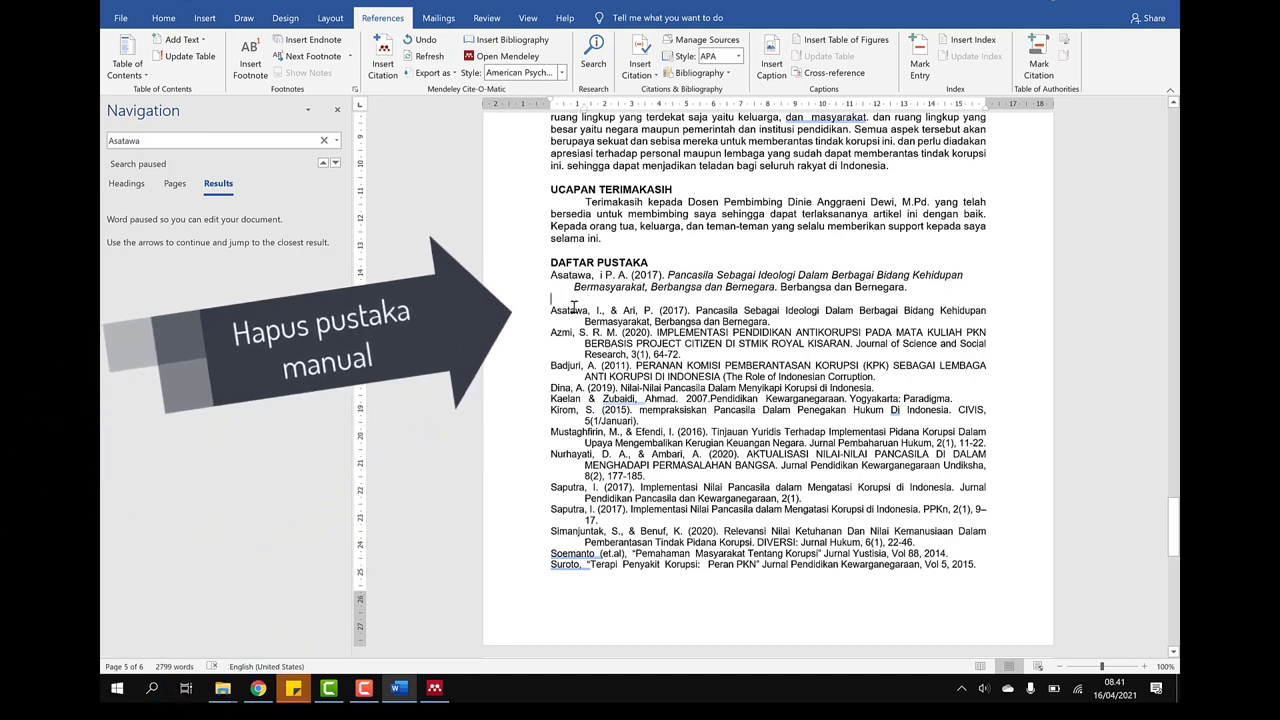
drag(547, 310, 783, 322)
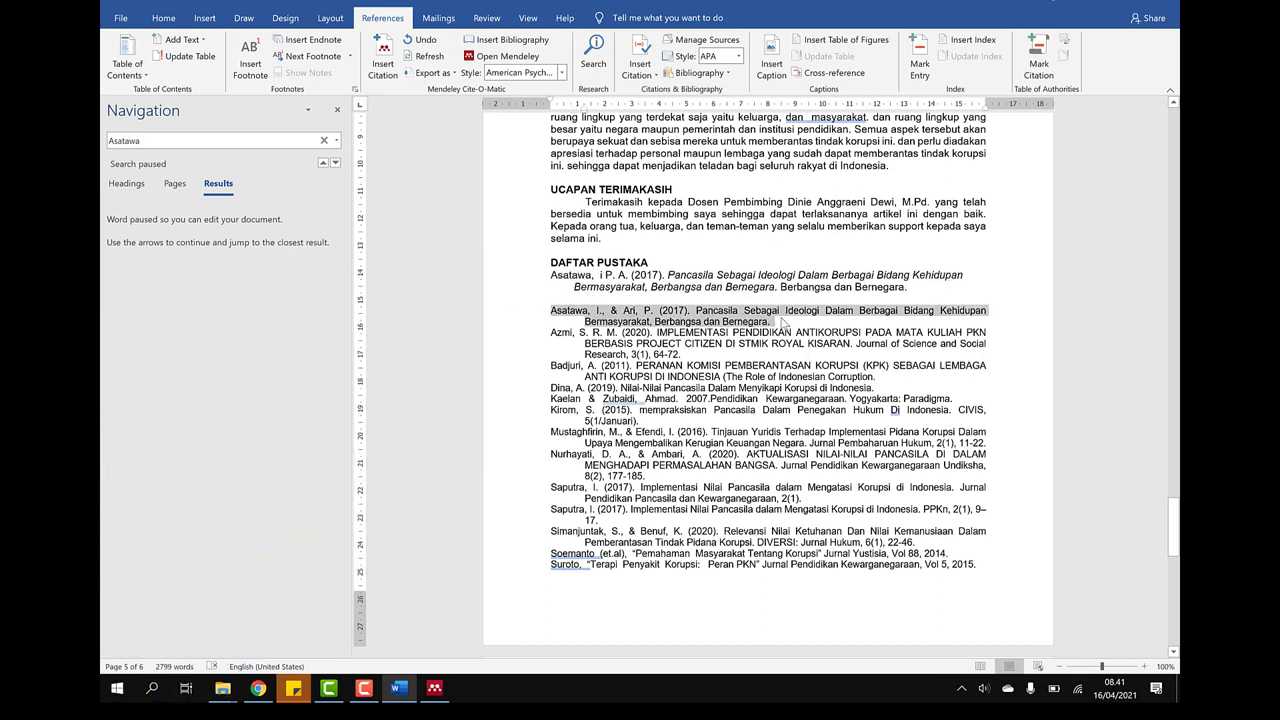
key(Delete)
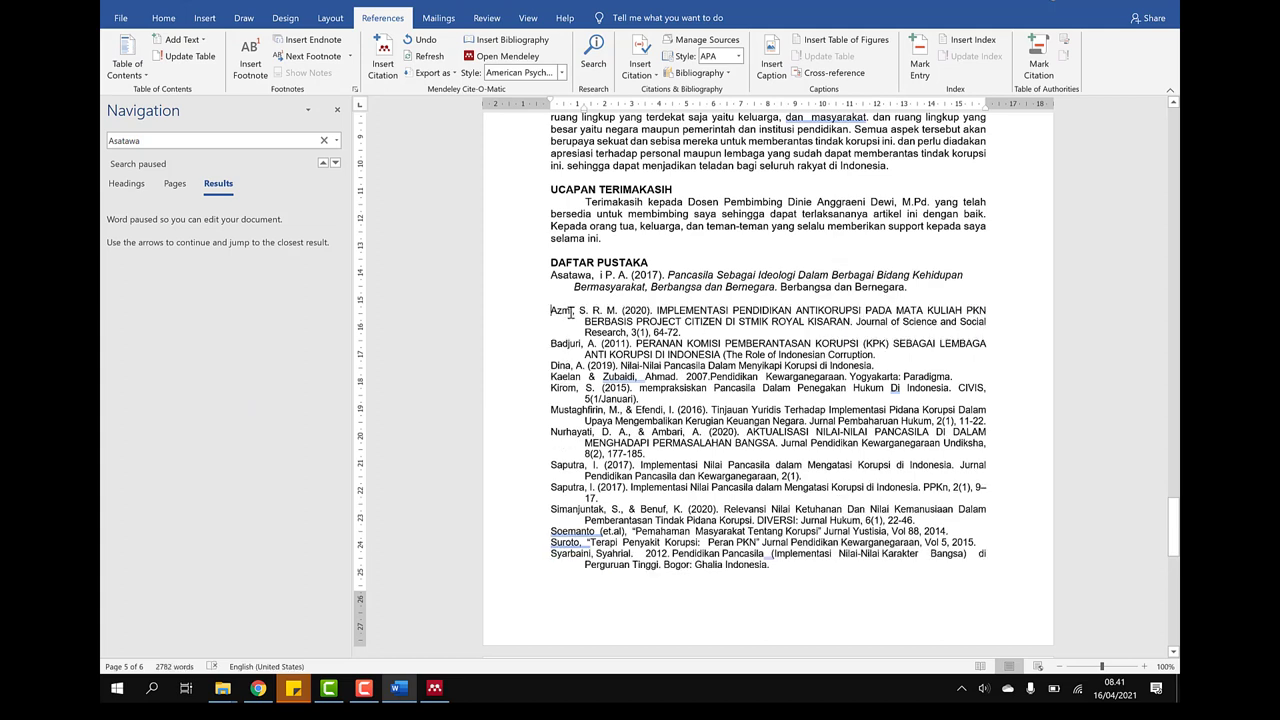
Search the article for Azmi and place the cursor after 'tersebut' in the (Azmi, 2020) citation.
double_click(563, 311)
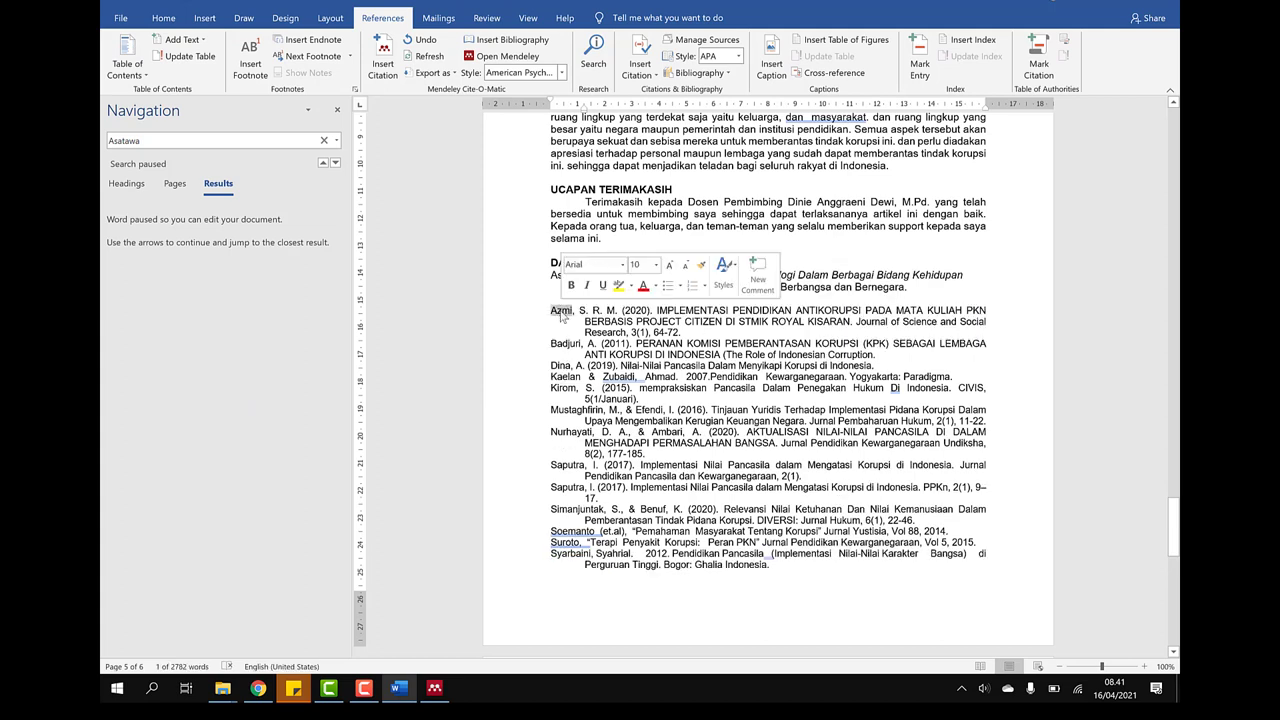
right_click(563, 316)
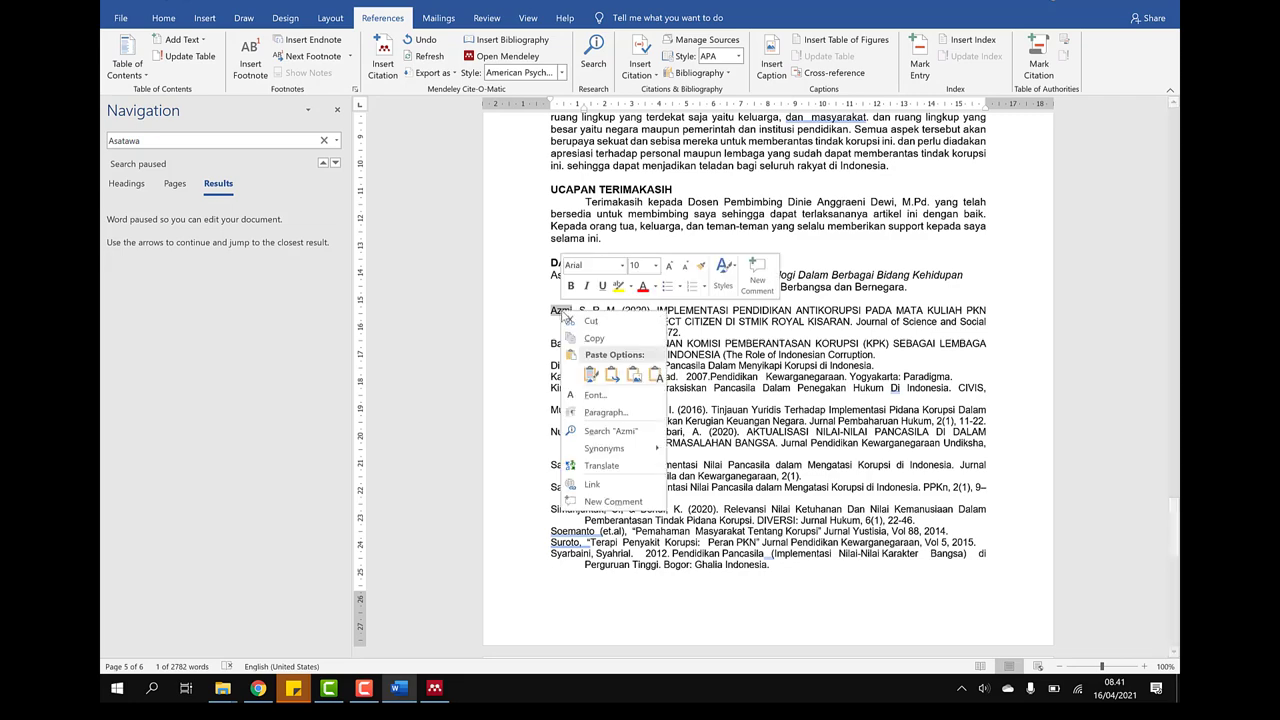
key(Escape)
click(157, 141)
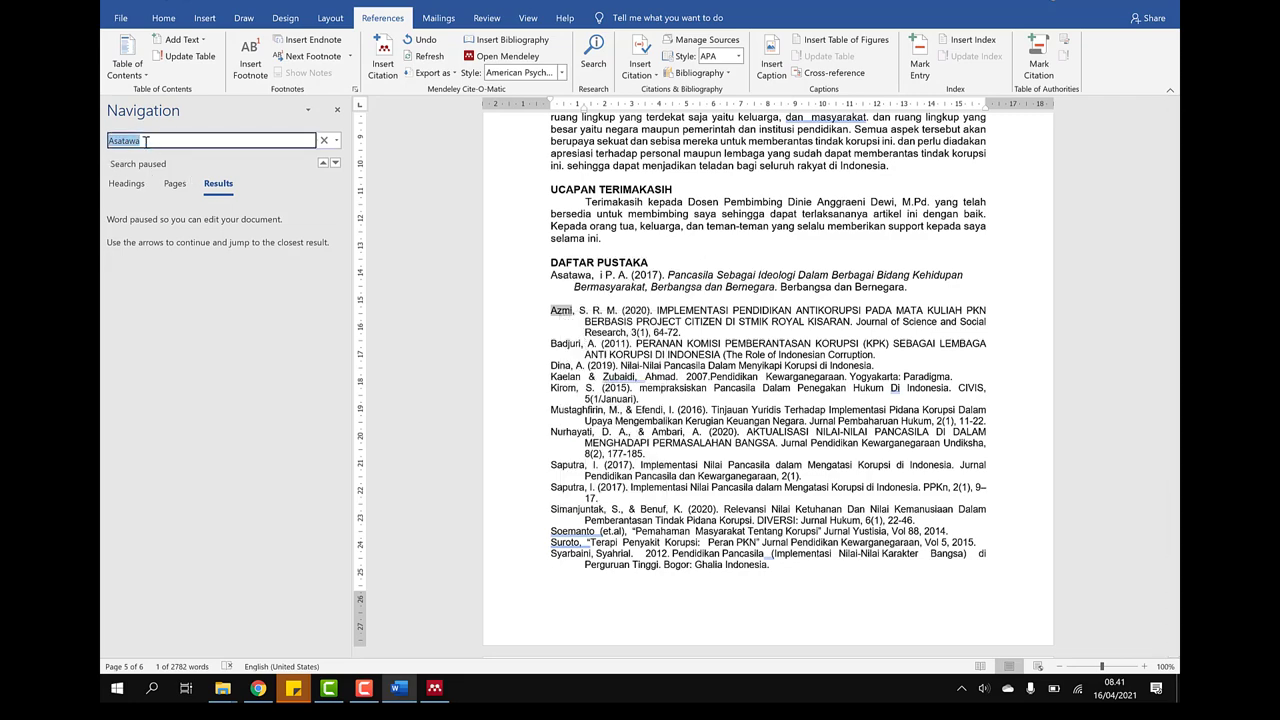
key(Return)
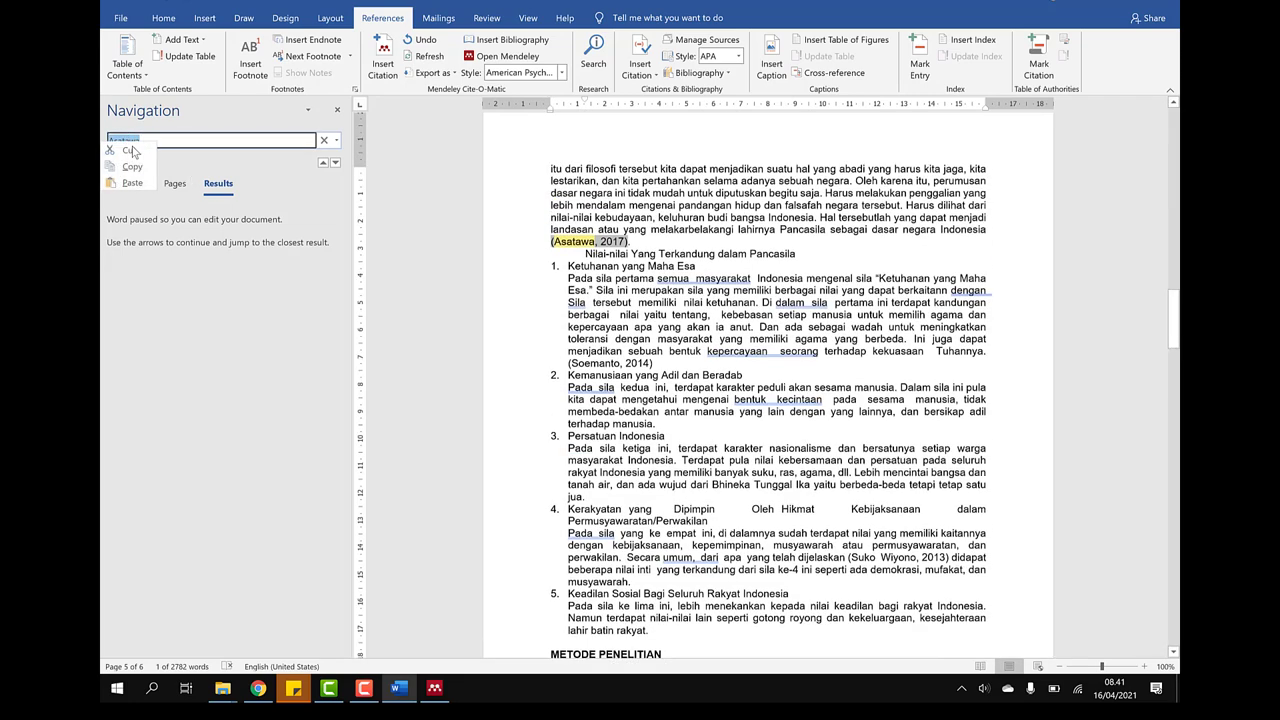
right_click(106, 142)
click(145, 187)
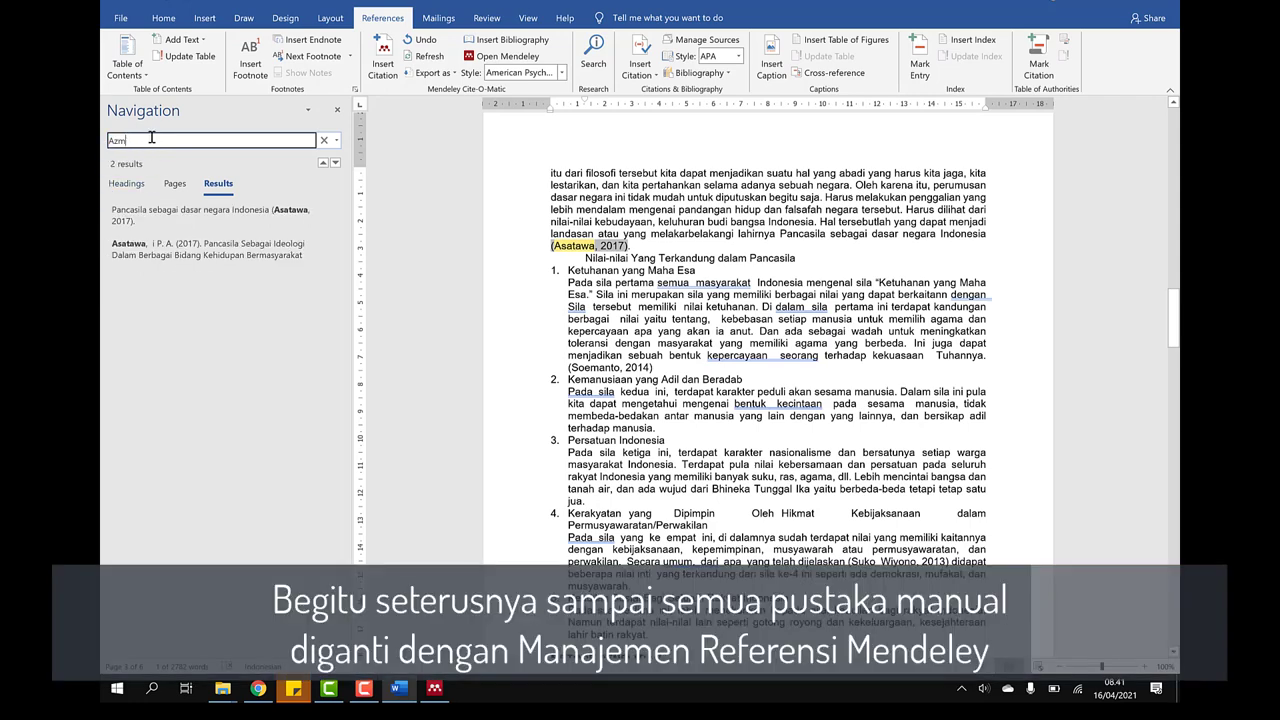
key(Return)
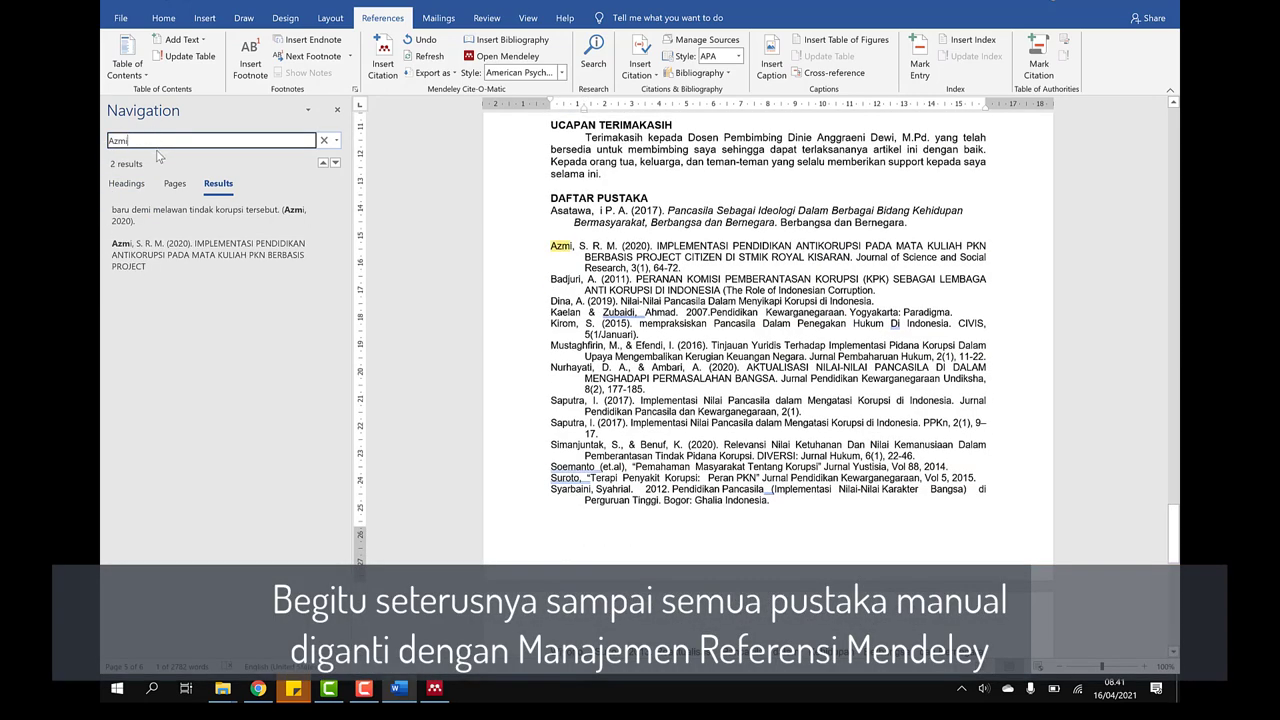
click(187, 225)
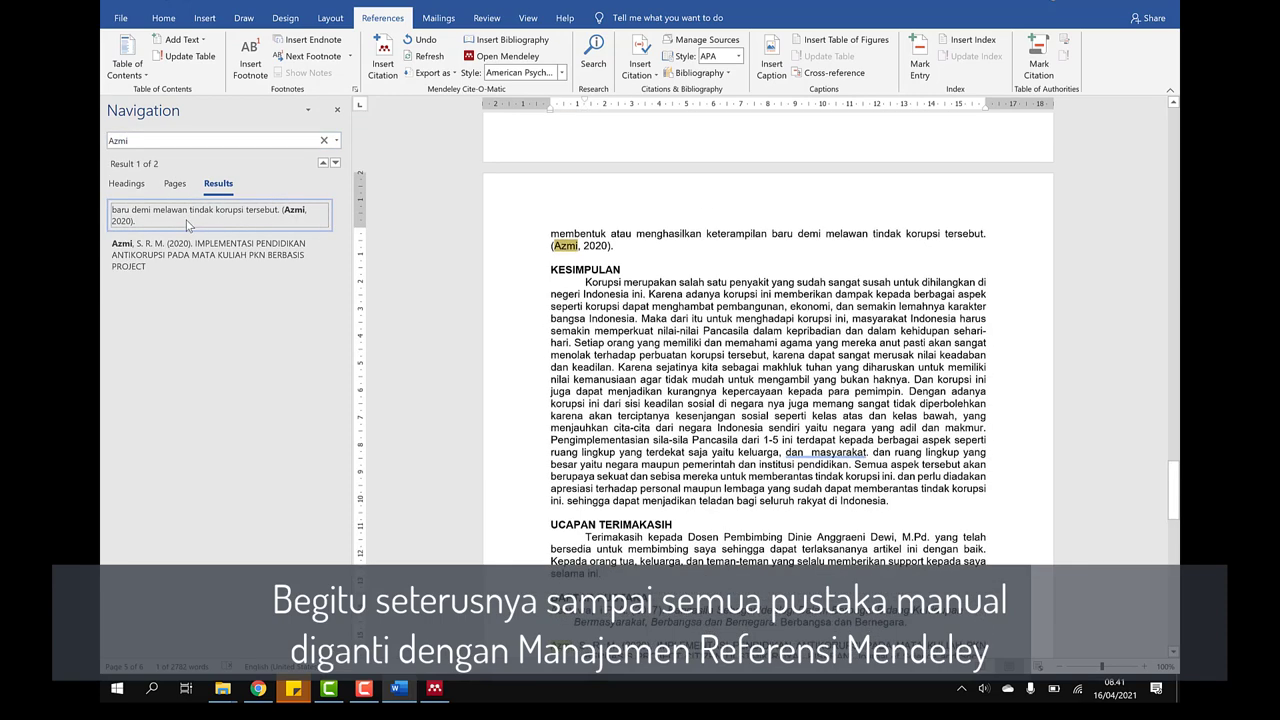
click(984, 238)
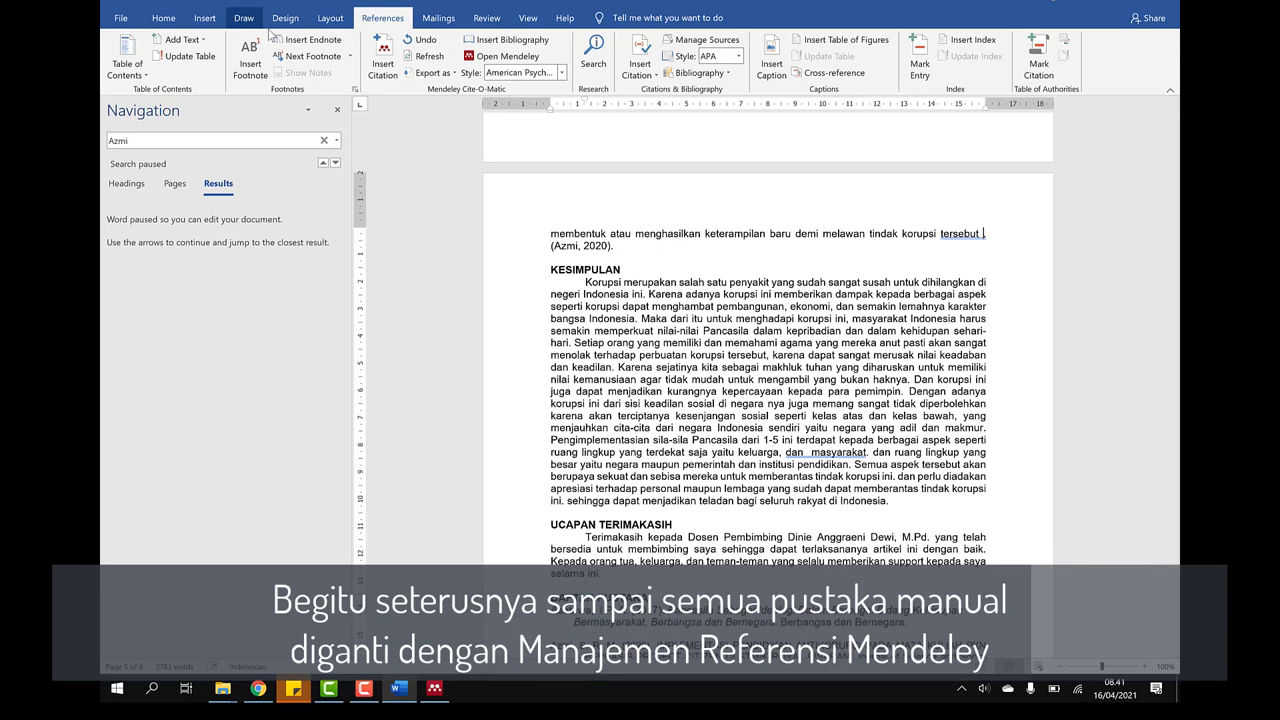
text(.)
Search Mendeley for Azmi and cite the 2020 anti-corruption education article before KESIMPULAN.
click(388, 62)
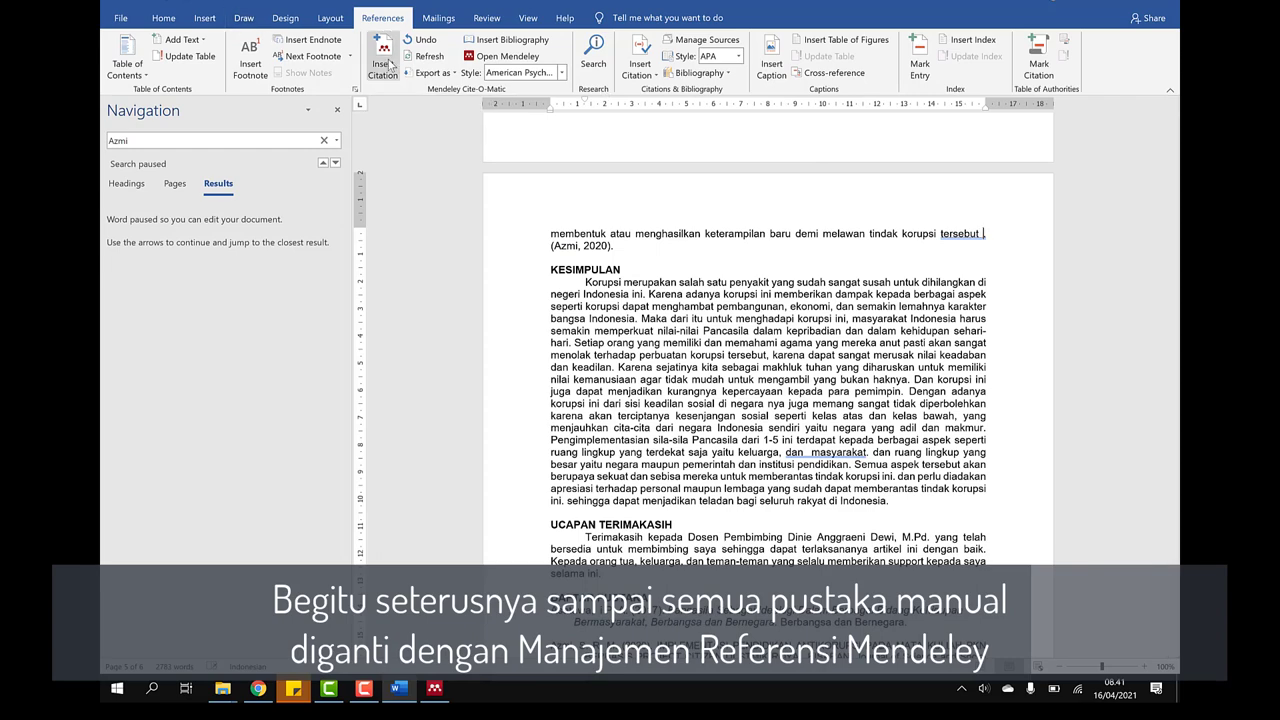
click(1010, 272)
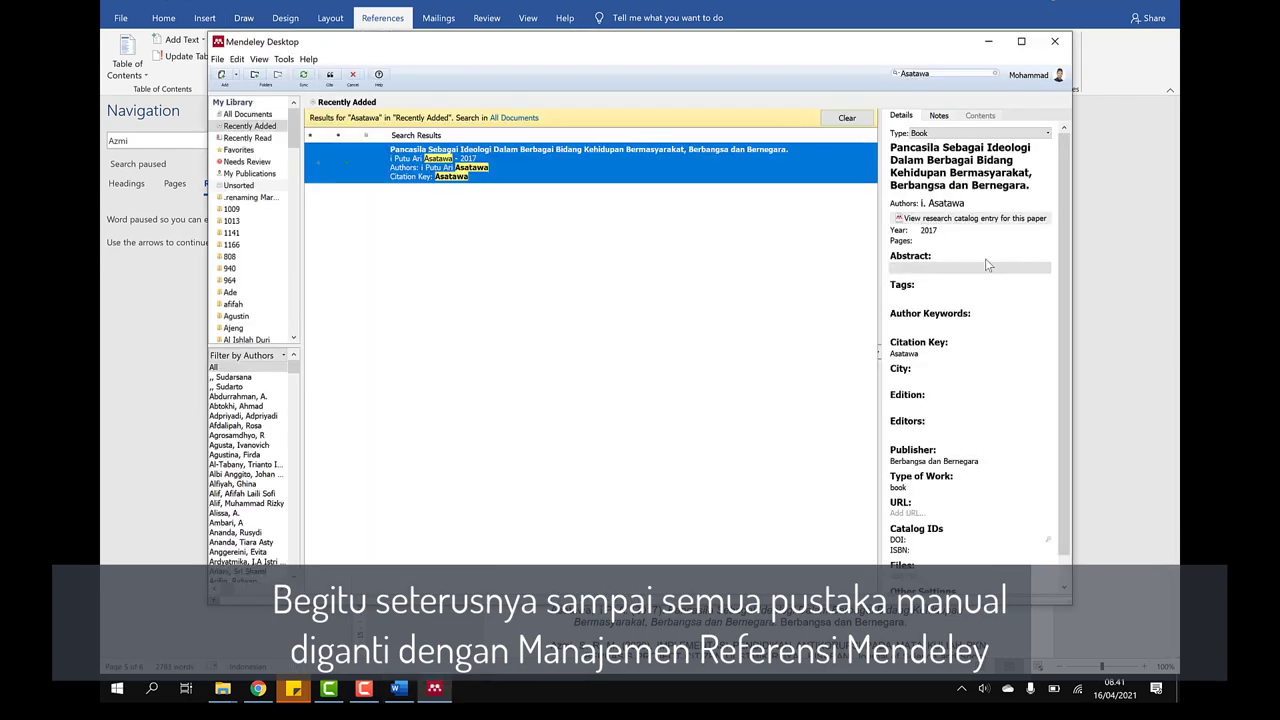
click(943, 75)
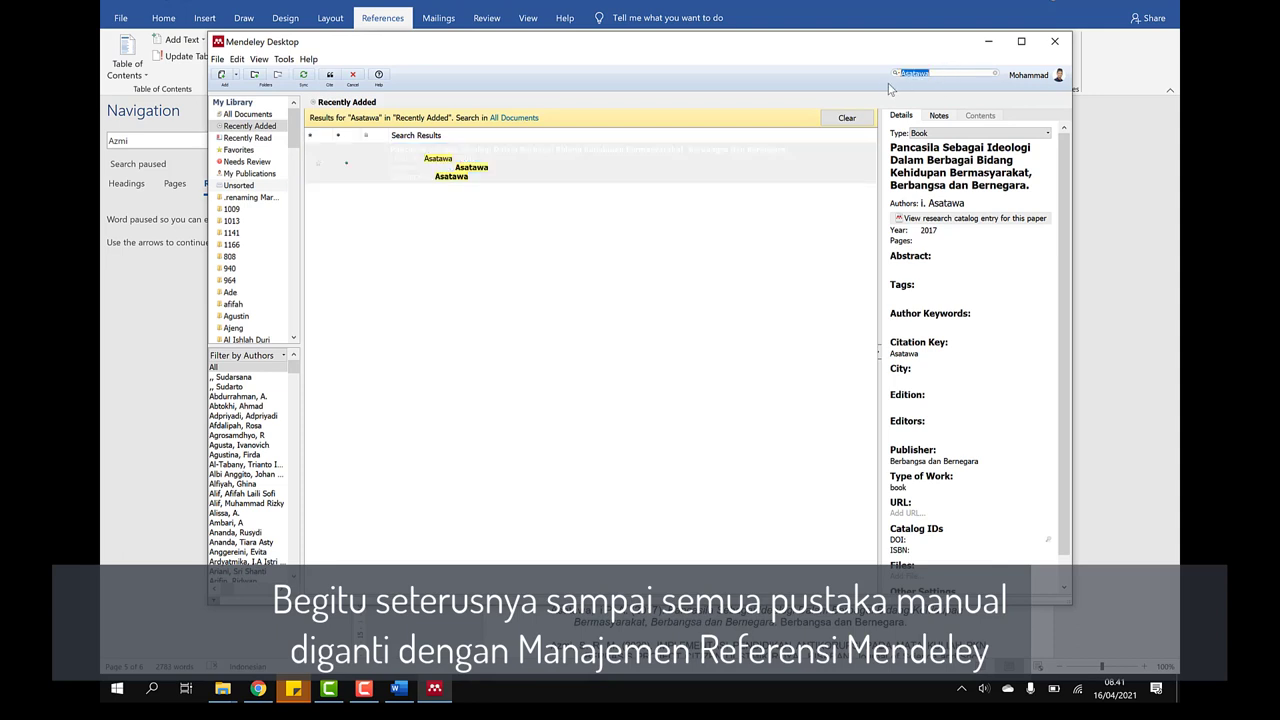
text(Azmi)
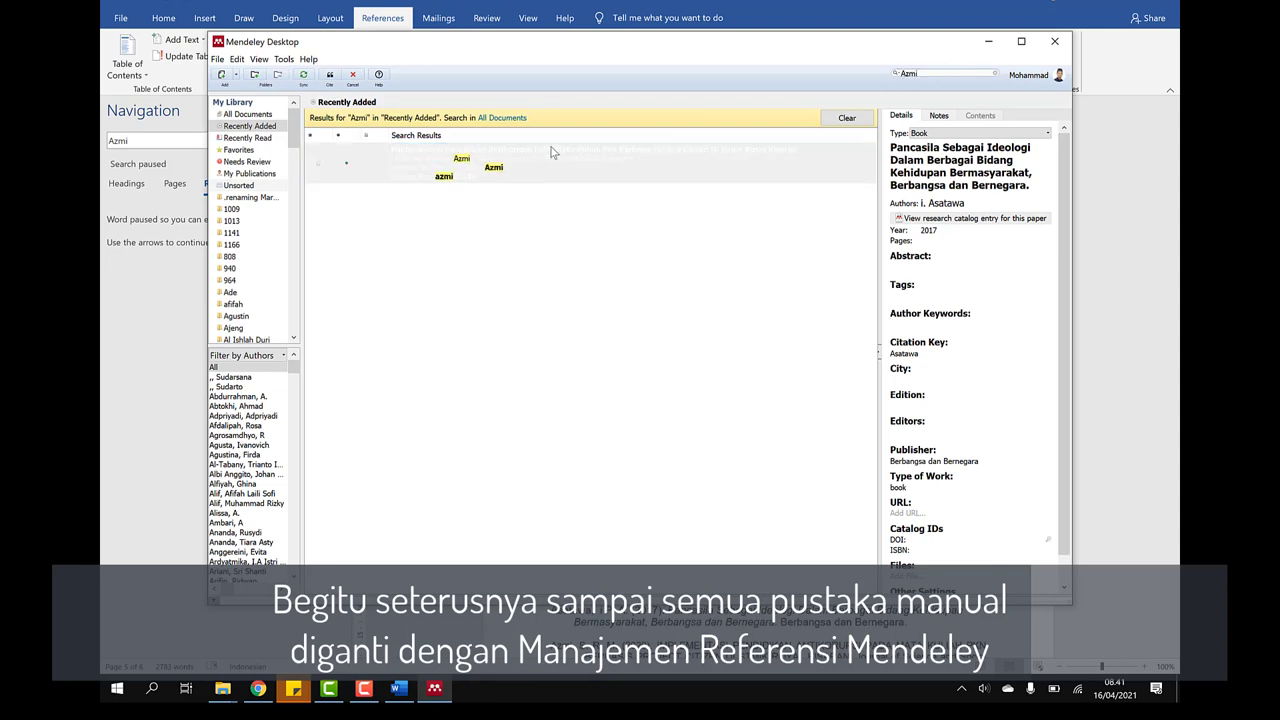
click(495, 158)
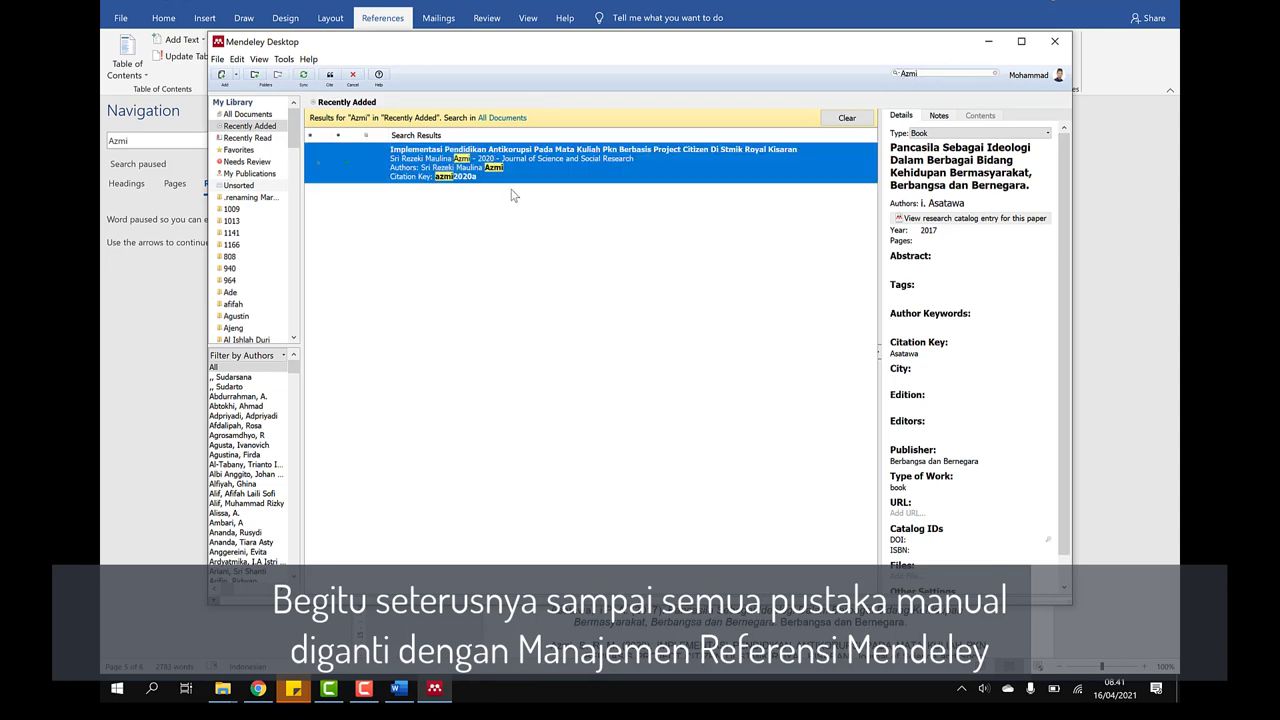
click(512, 176)
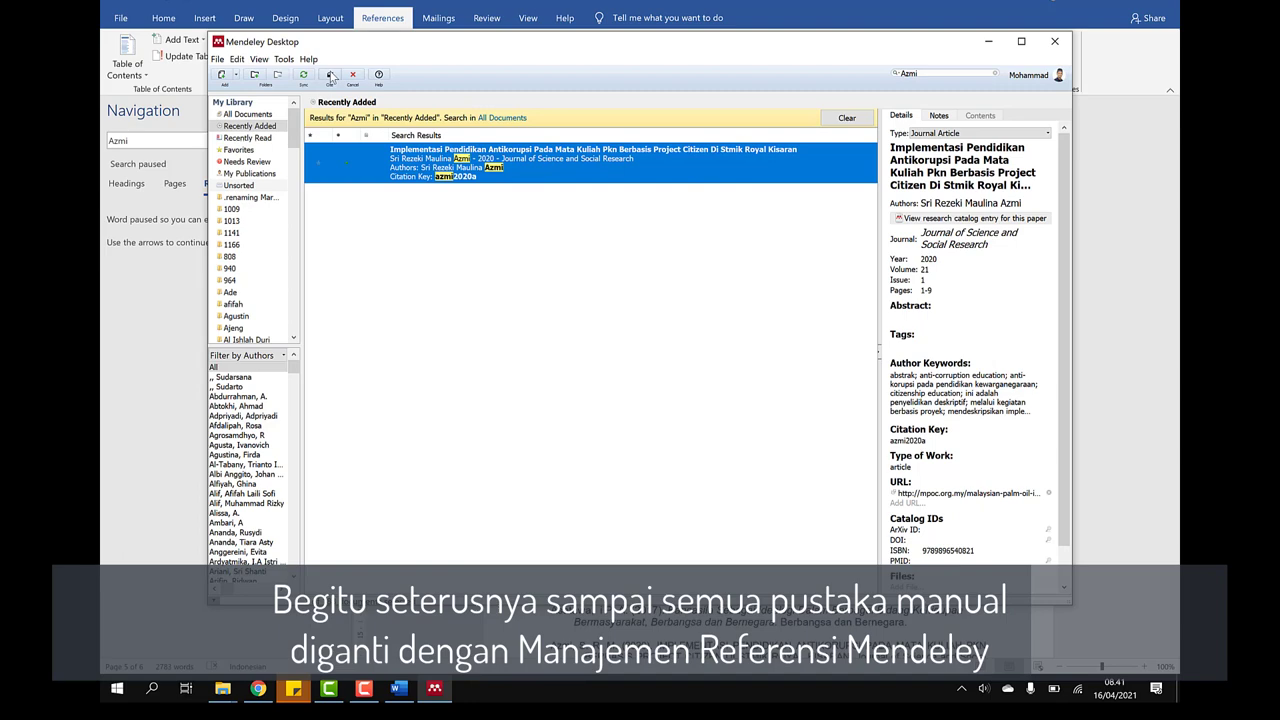
click(330, 76)
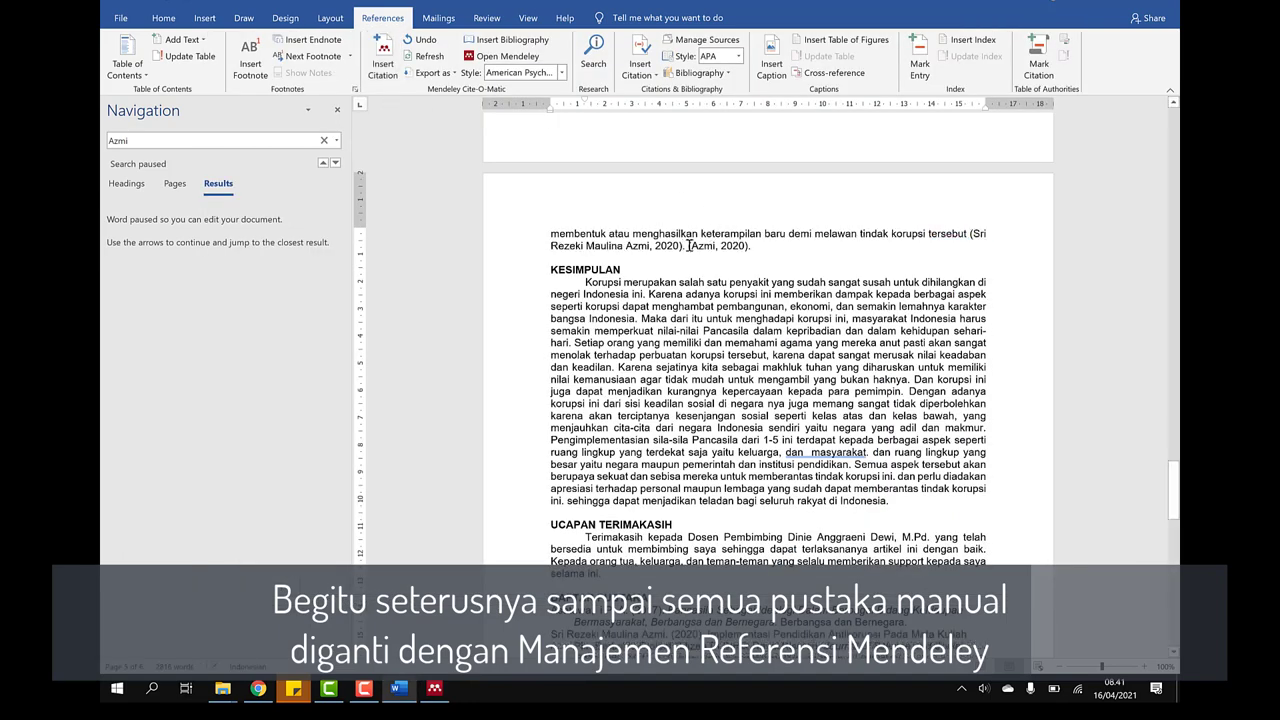
Delete the duplicate manual Azmi citation text and the old manual 2020 reference entry.
key(Delete)
key(Delete)
key(Delete)
key(Delete)
key(Delete)
key(Delete)
key(Delete)
key(Delete)
key(Delete)
key(Delete)
key(BackSpace)
scroll(567, 489, down, 1)
scroll(570, 500, down, 2)
scroll(572, 510, down, 1)
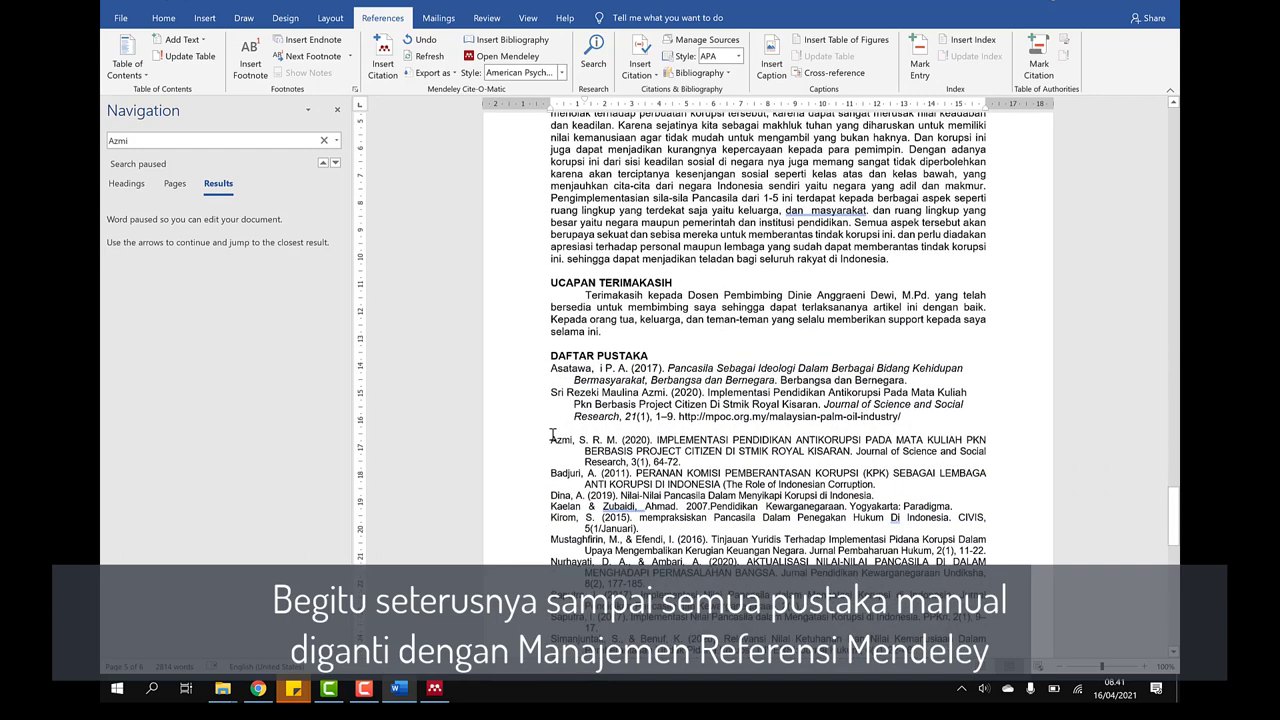
triple_click(586, 392)
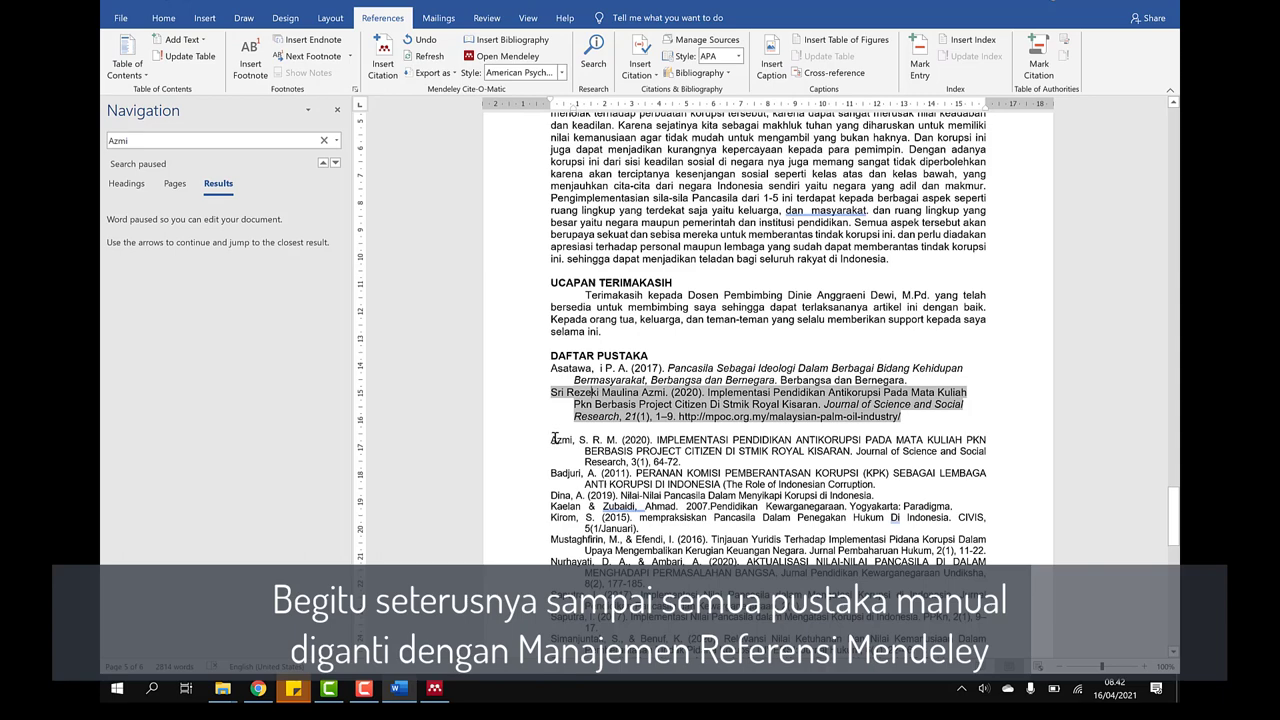
drag(555, 440, 708, 461)
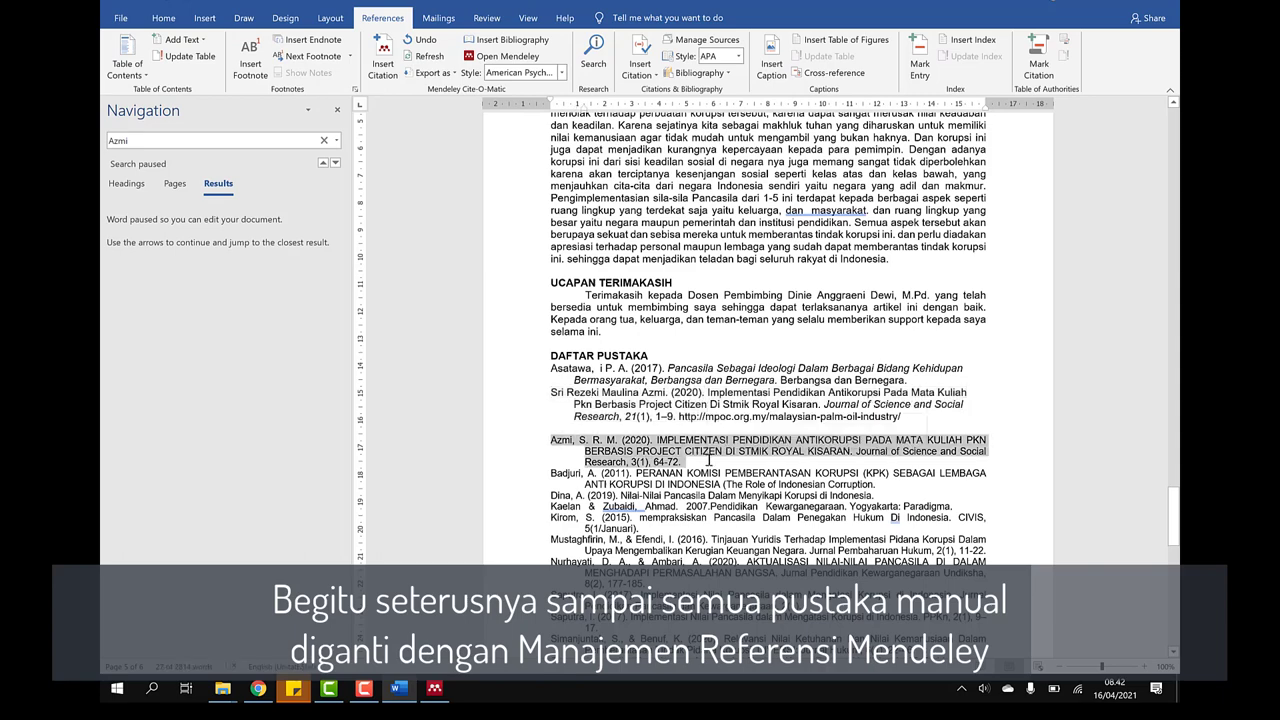
key(Delete)
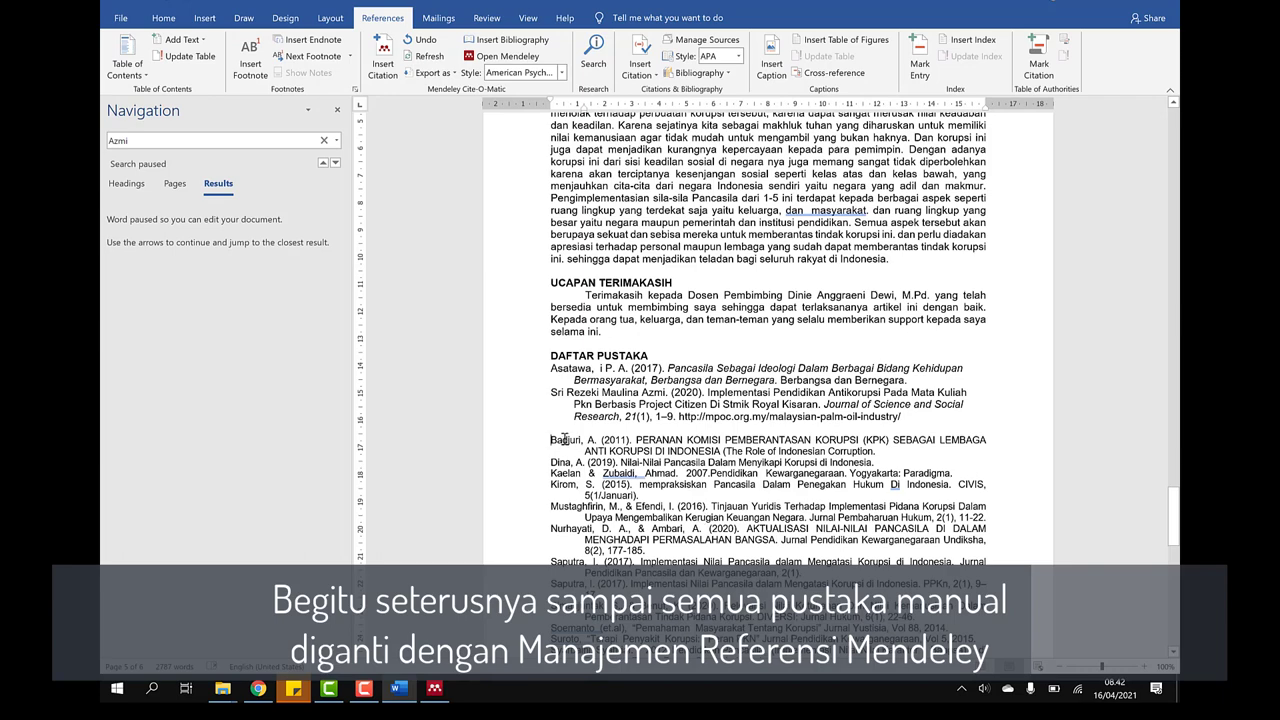
Search the article for Badjuri and place the cursor after 'muong' in its citation.
double_click(568, 440)
key(ctrl+c)
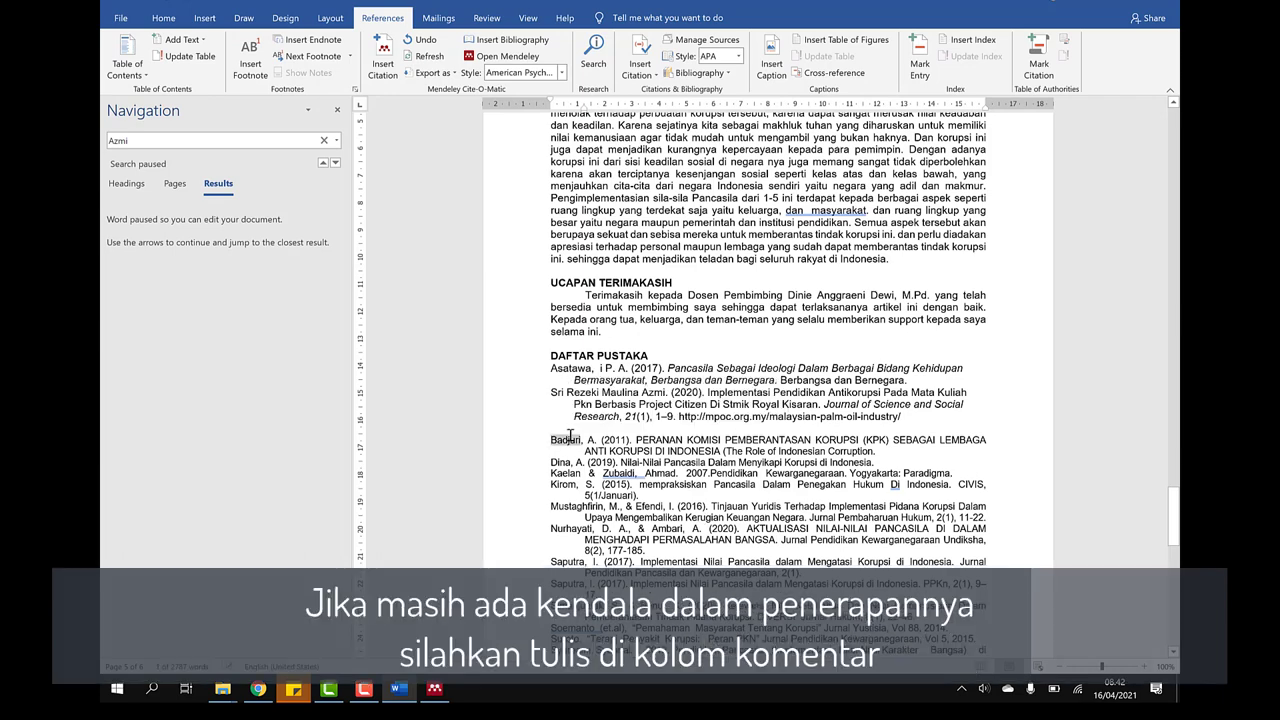
right_click(572, 440)
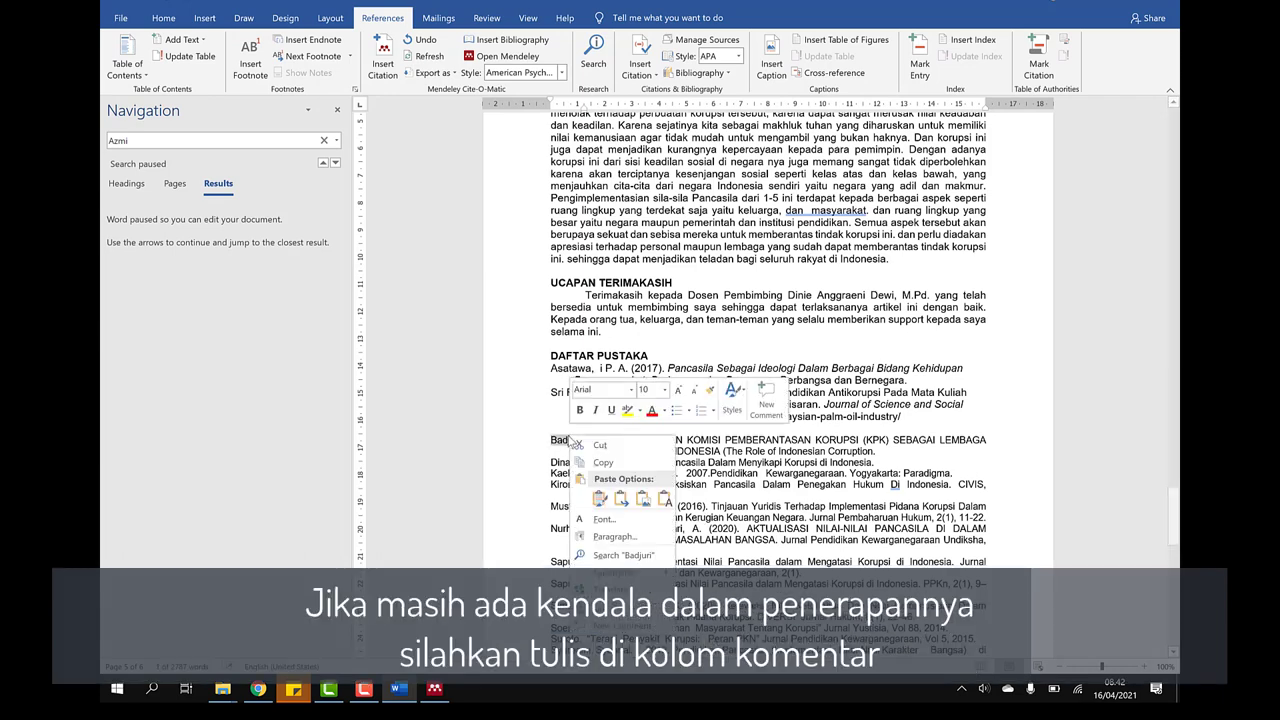
click(137, 142)
click(137, 143)
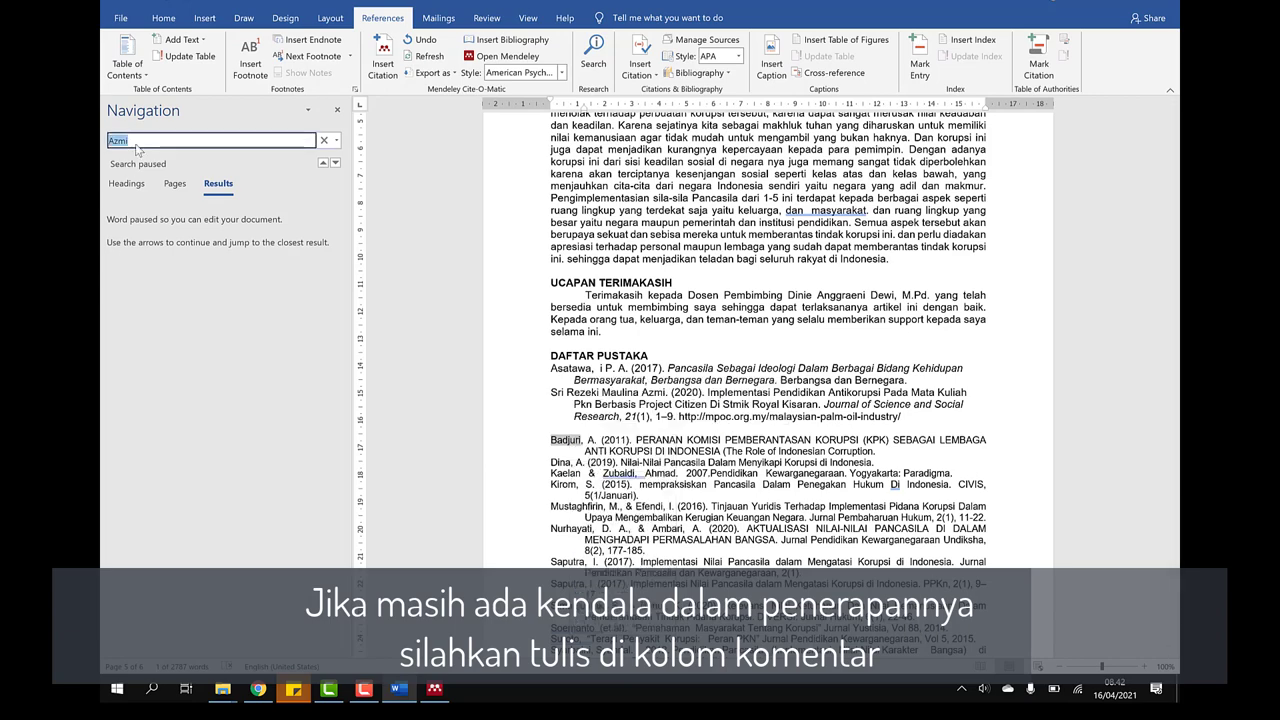
key(ctrl+v)
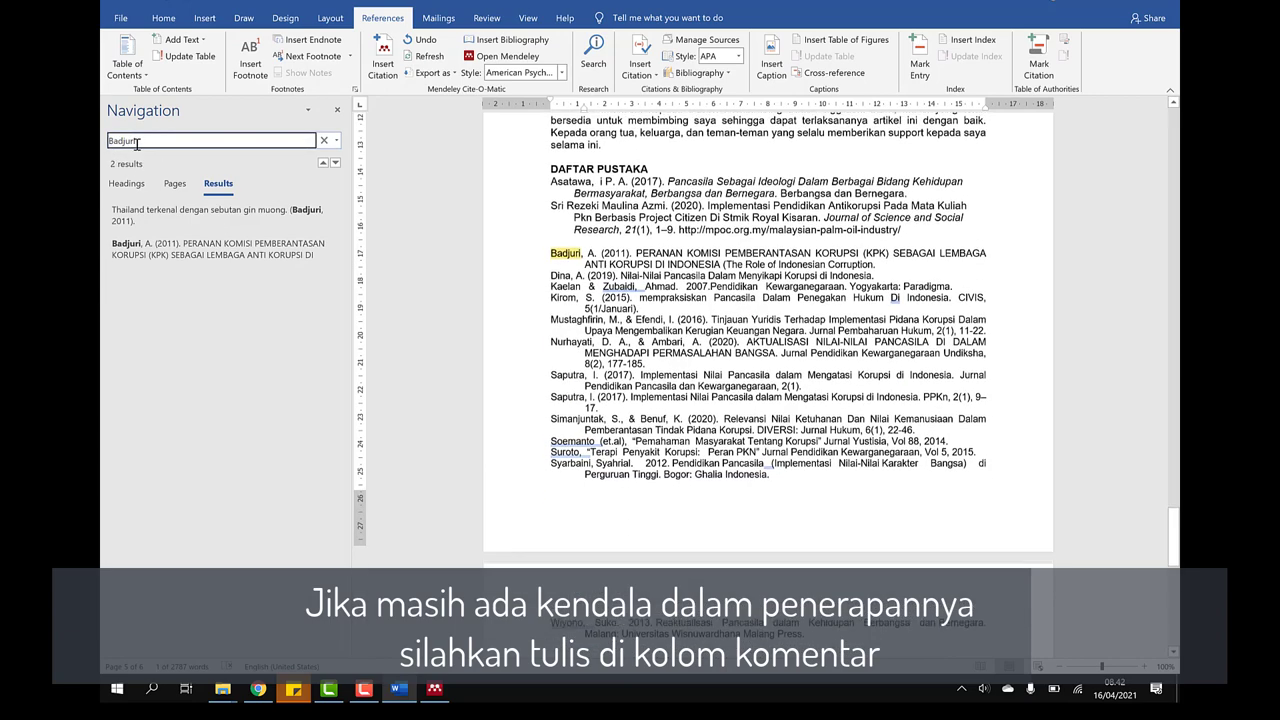
click(190, 222)
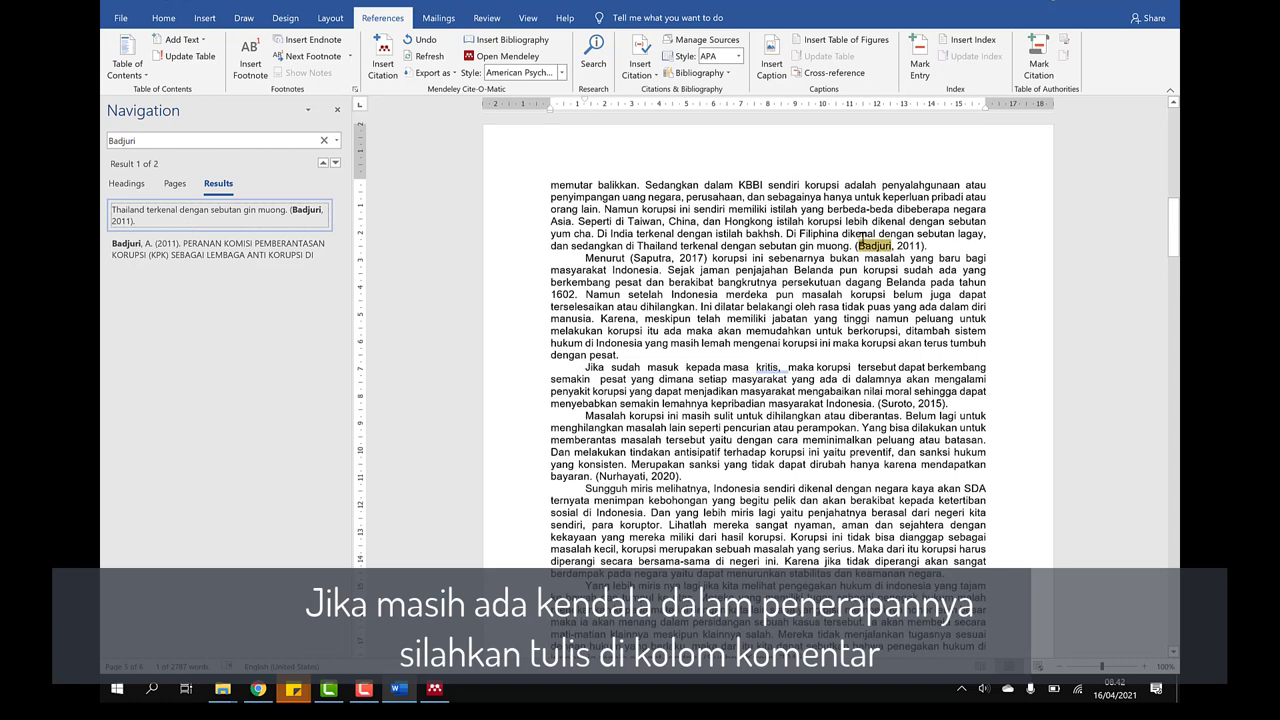
click(850, 246)
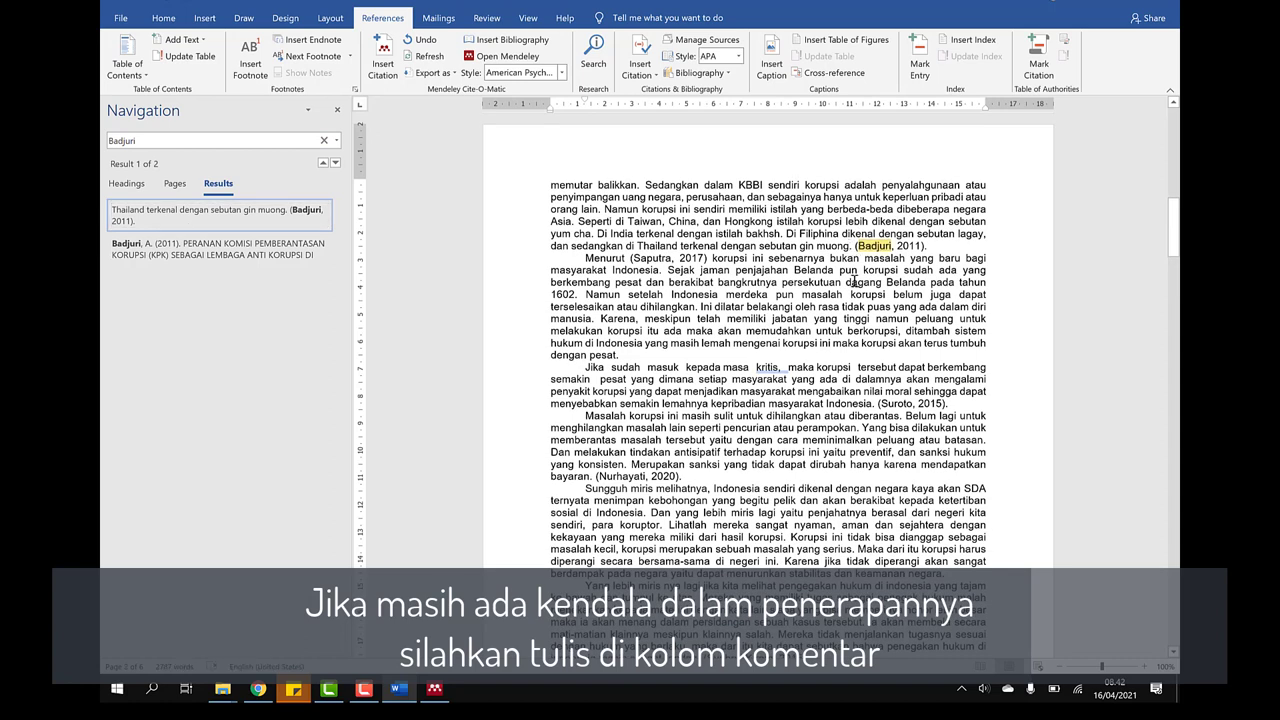
Search Mendeley for Badjuri and cite the 2011 KPK article after 'muong'.
click(385, 65)
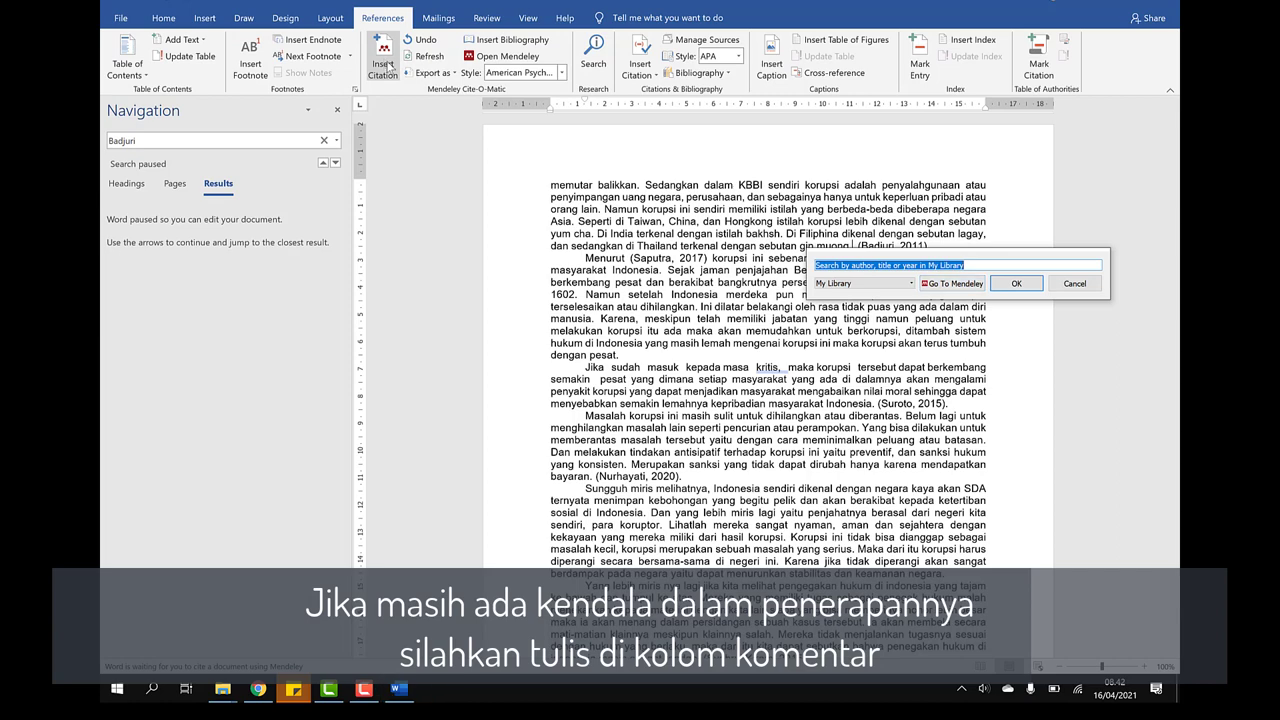
click(940, 285)
double_click(917, 73)
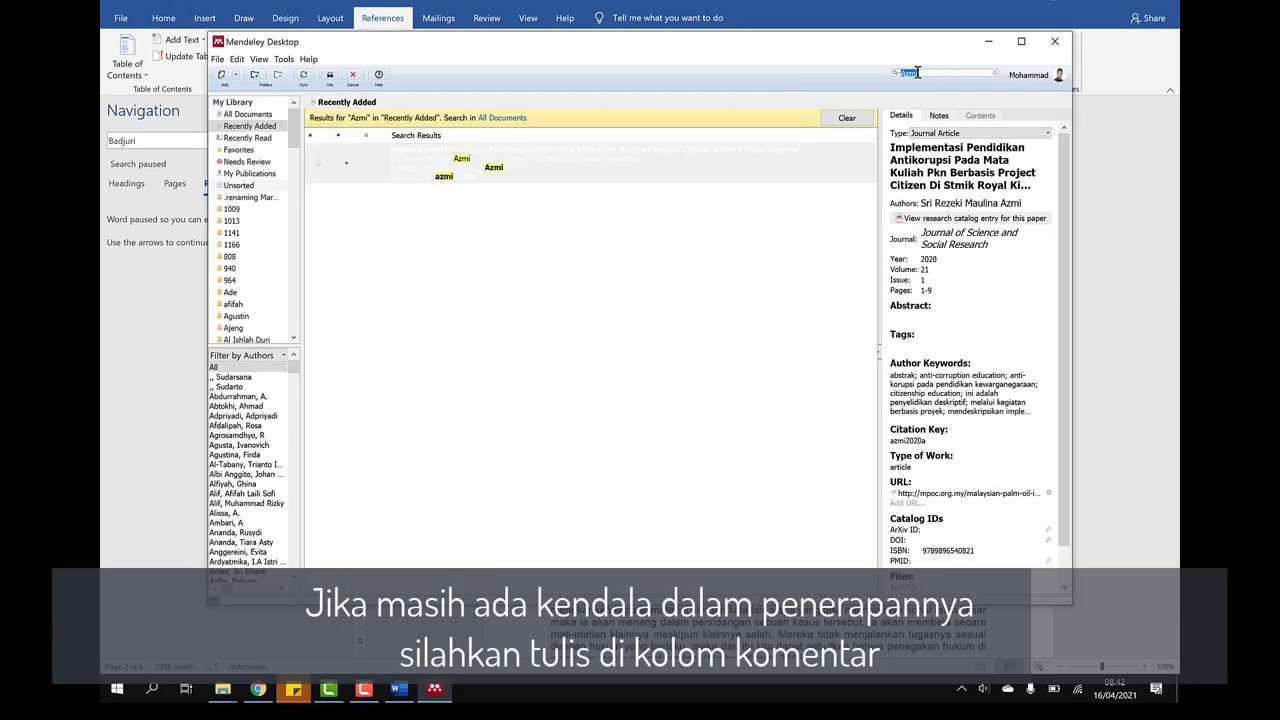
text(Badjuri)
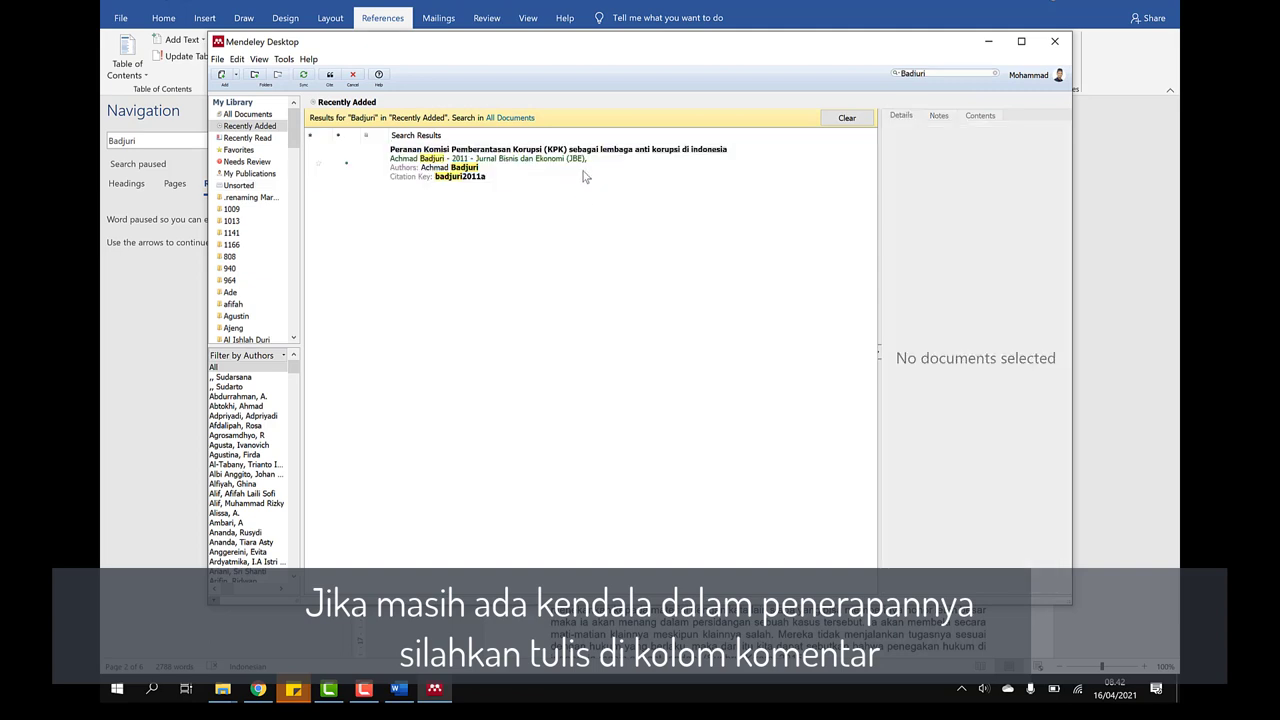
click(584, 169)
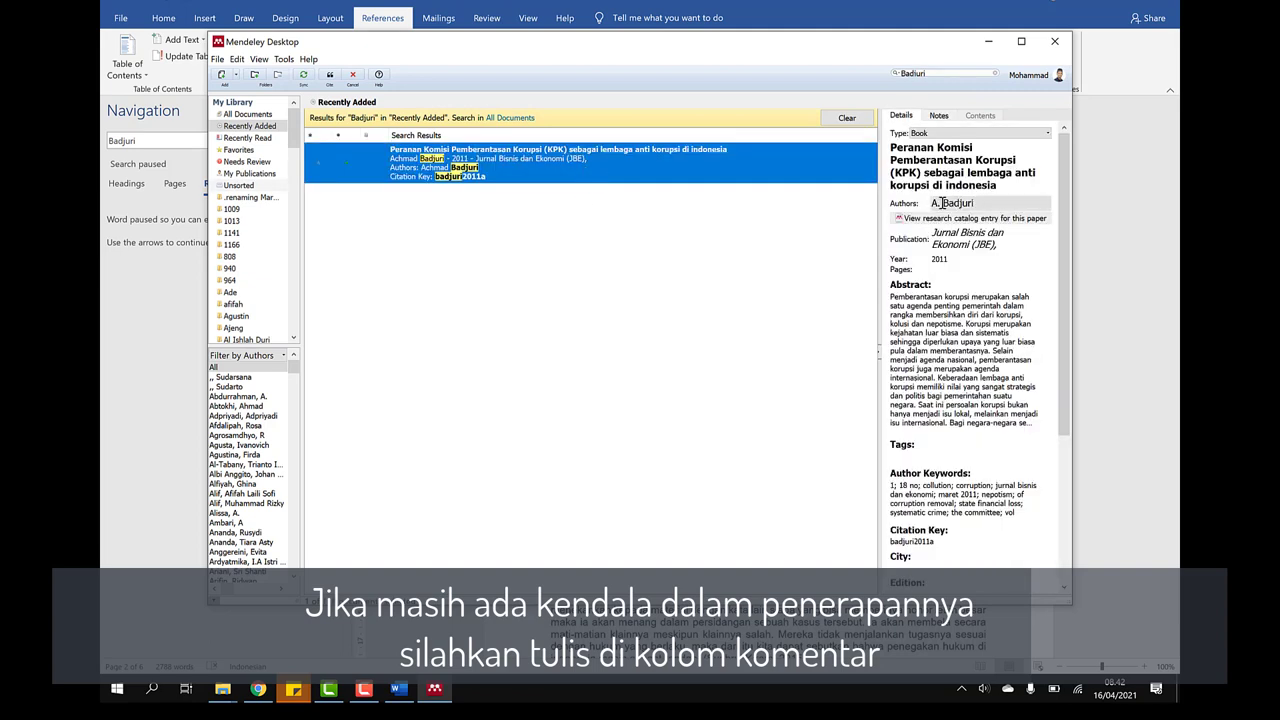
click(331, 77)
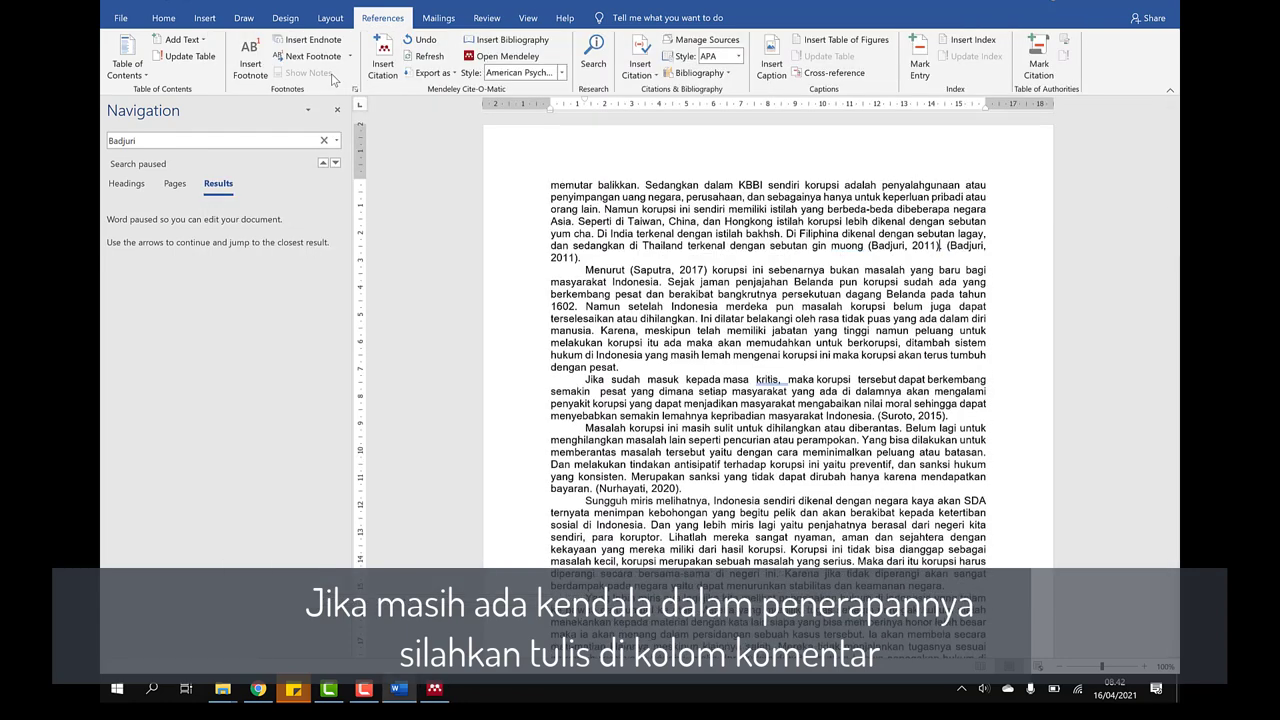
Delete the duplicate manual (Badjuri, 2011) citation text.
click(944, 245)
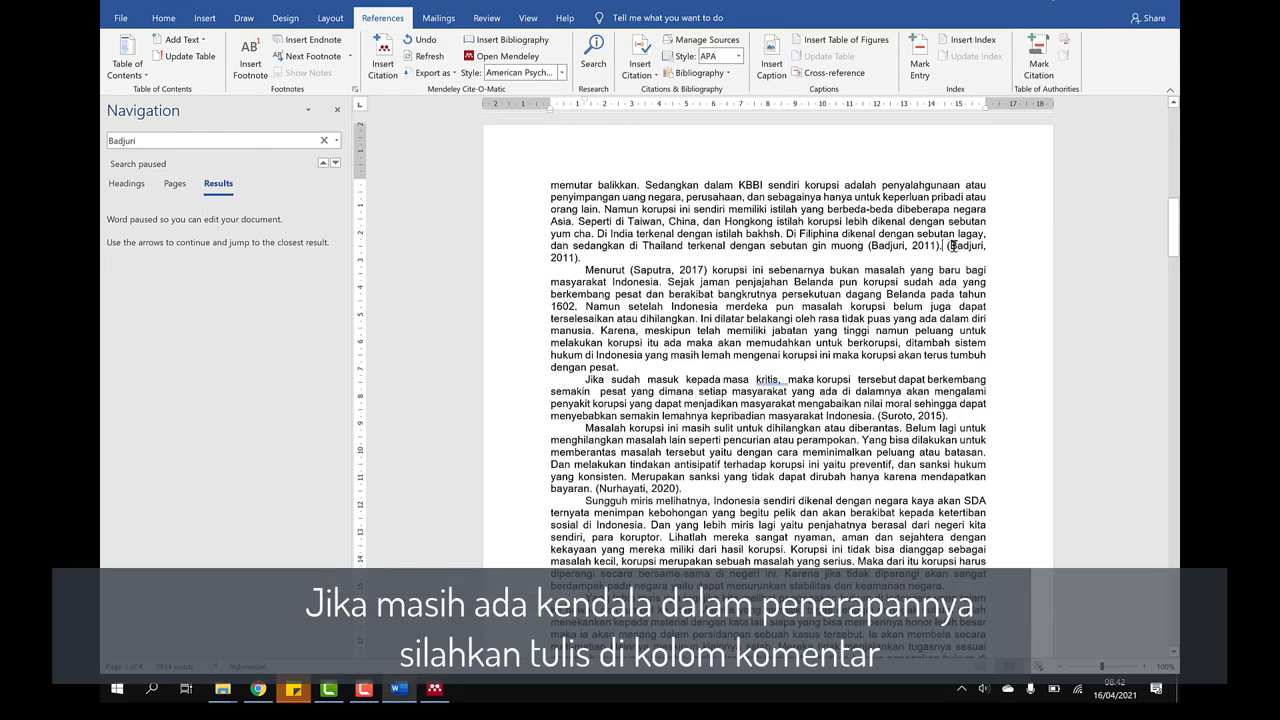
key(Delete)
key(Delete)
key(Delete)
key(Delete)
key(Delete)
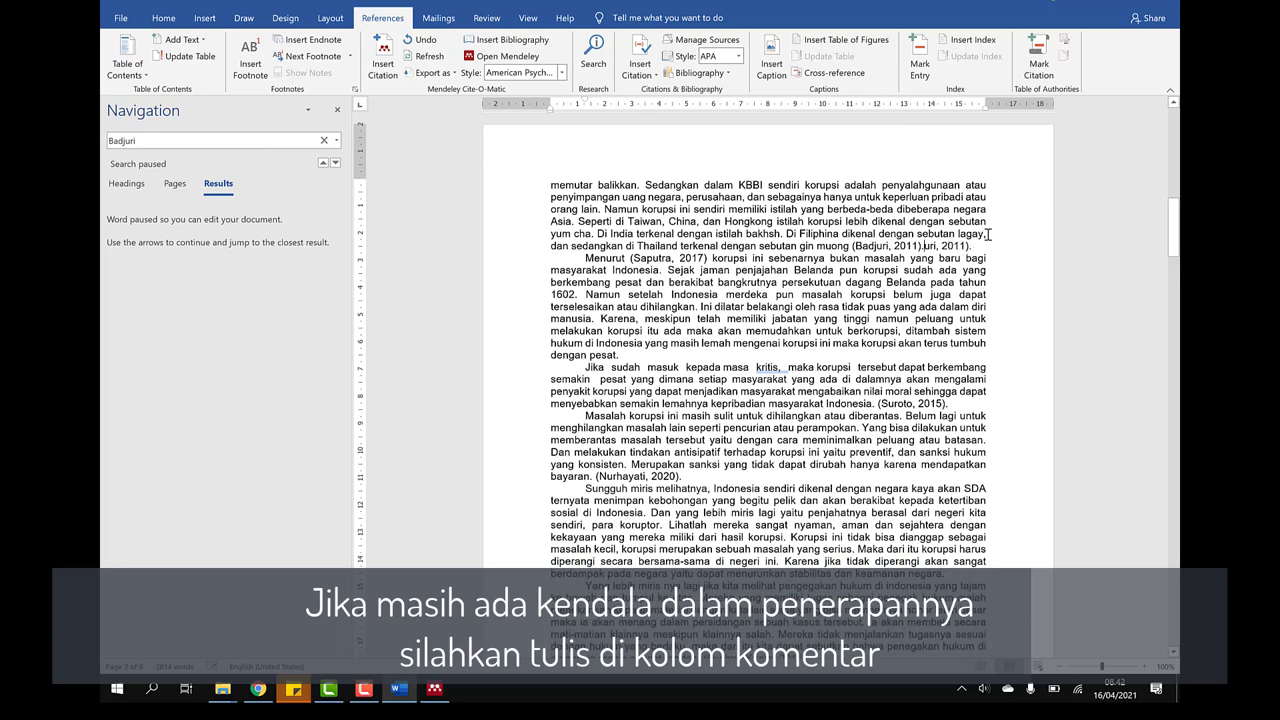
key(Delete)
key(Delete)
key(Delete)
key(Delete)
Remove the old manual Badjuri 2011 KPK entry from DAFTAR PUSTAKA.
scroll(610, 341, down, 5)
scroll(610, 341, down, 5)
scroll(610, 341, down, 5)
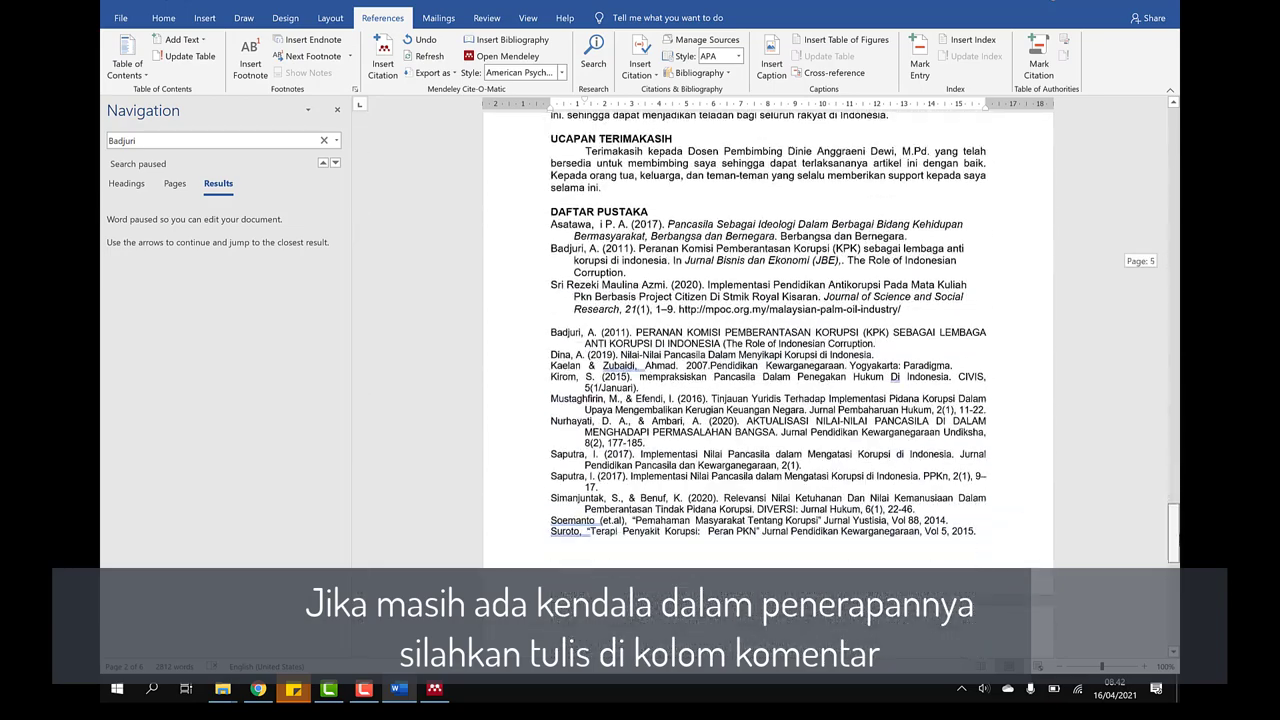
scroll(610, 341, down, 5)
drag(535, 287, 537, 298)
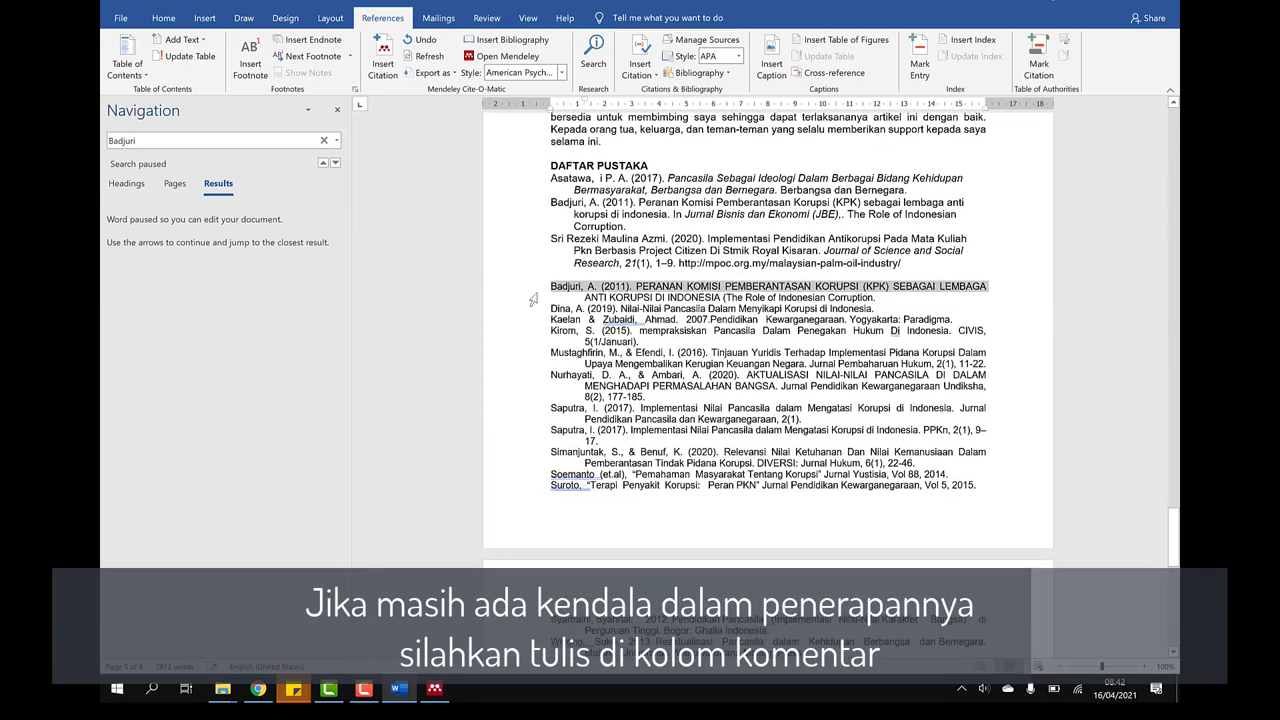
key(Delete)
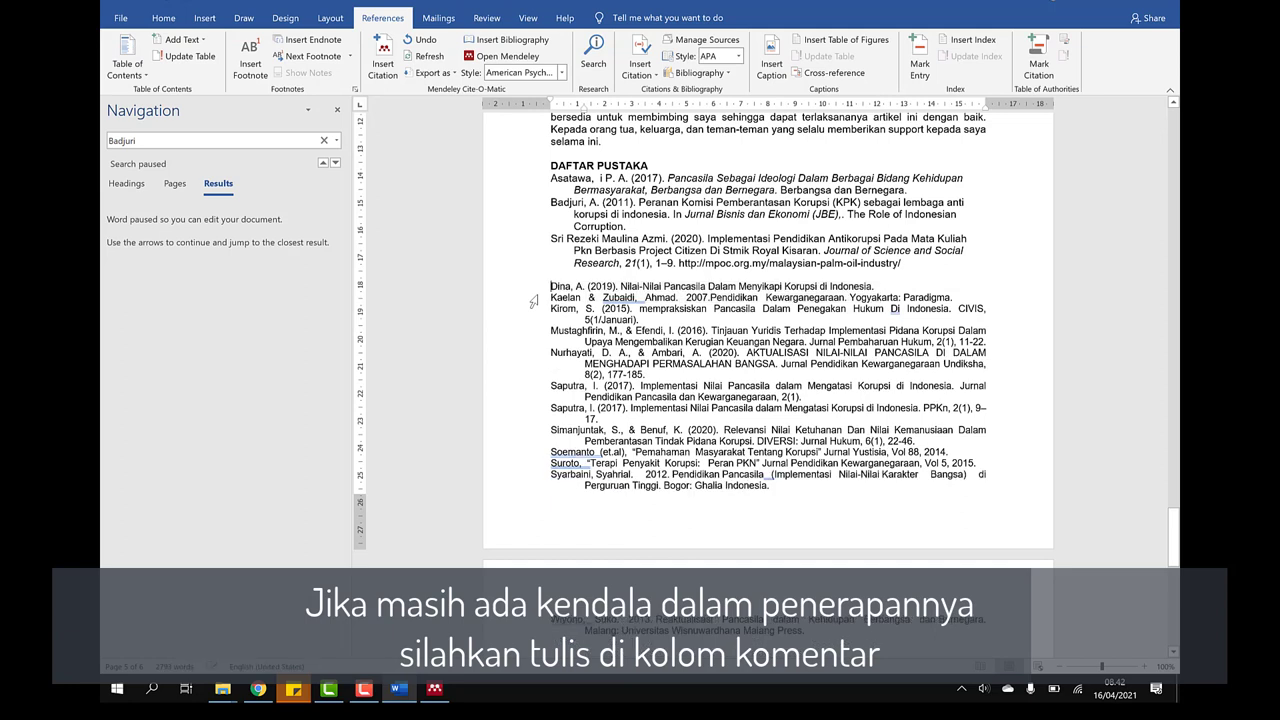